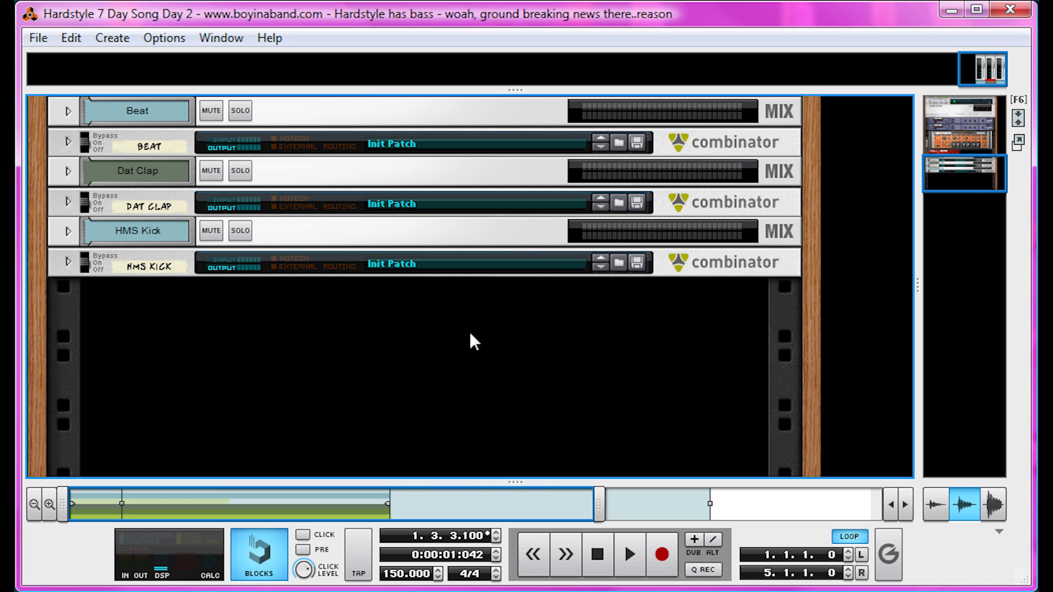
Step: Create a new Combinator in the empty rack space below HMS Kick and add a Line Mixer 6:2 inside it
right_click(459, 316)
mouse_move(595, 475)
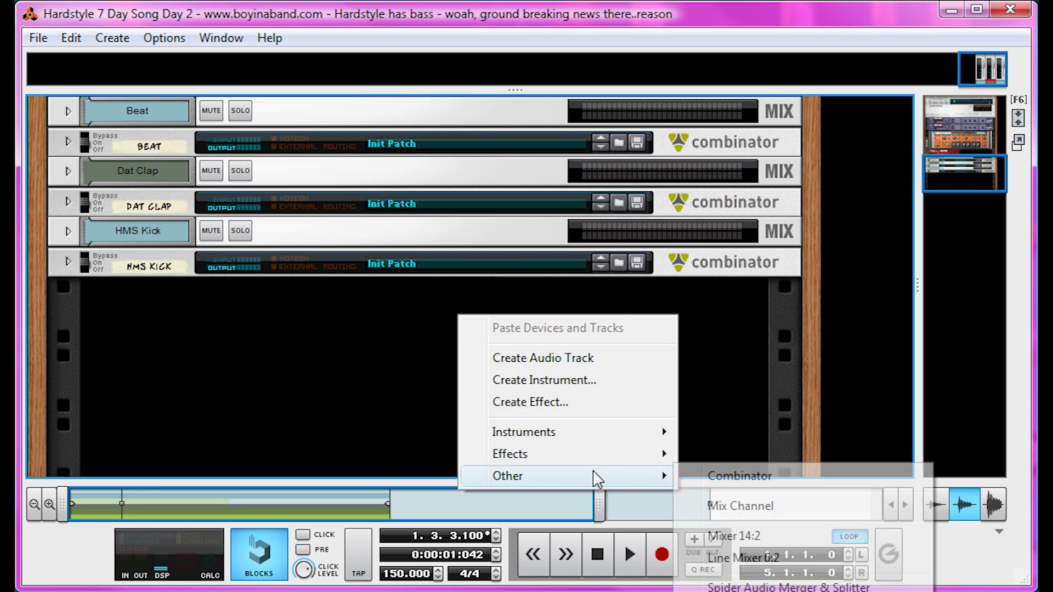
left_click(713, 477)
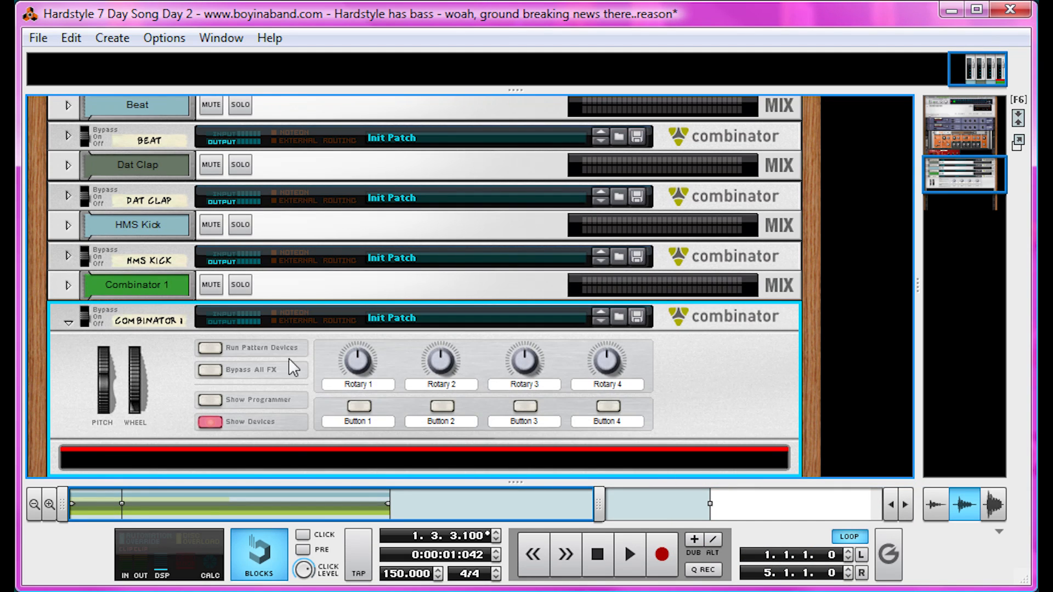
right_click(271, 433)
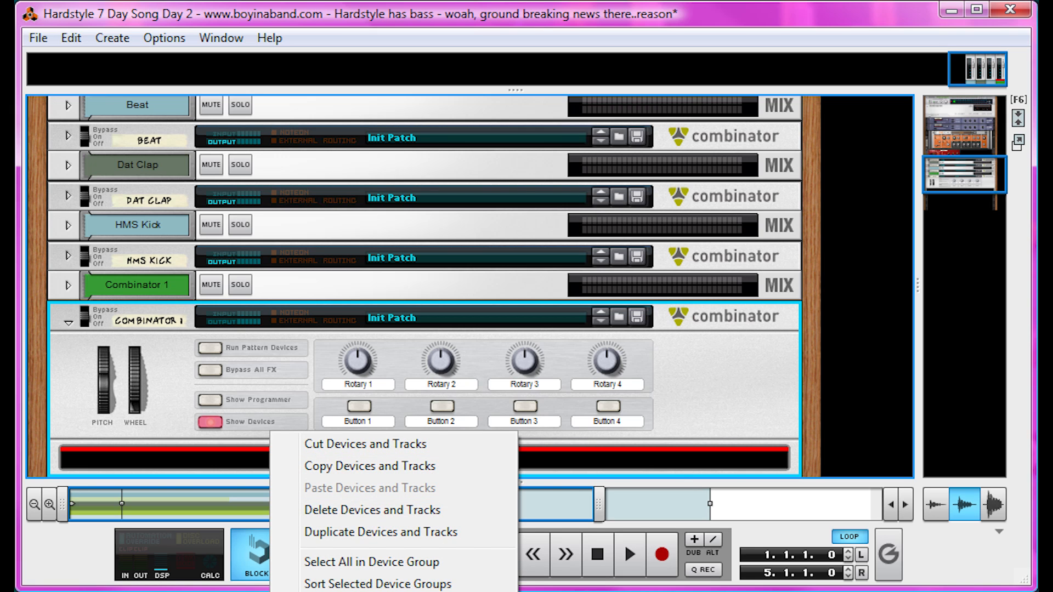
left_click(395, 590)
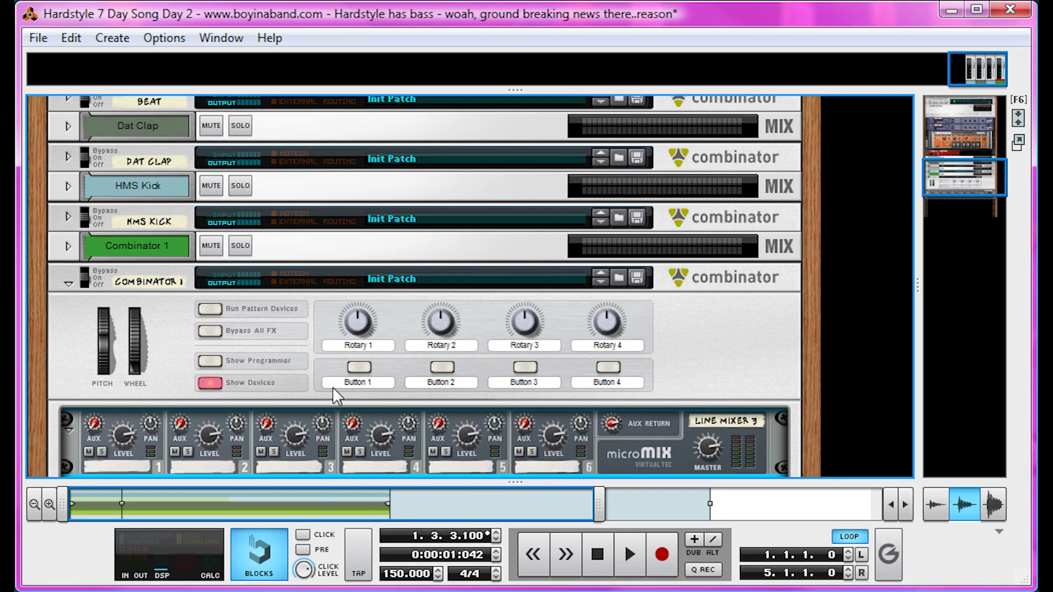
Step: Add a Thor synthesizer inside the new Combinator, below the line mixer
scroll(333, 387, "down", 2)
right_click(317, 428)
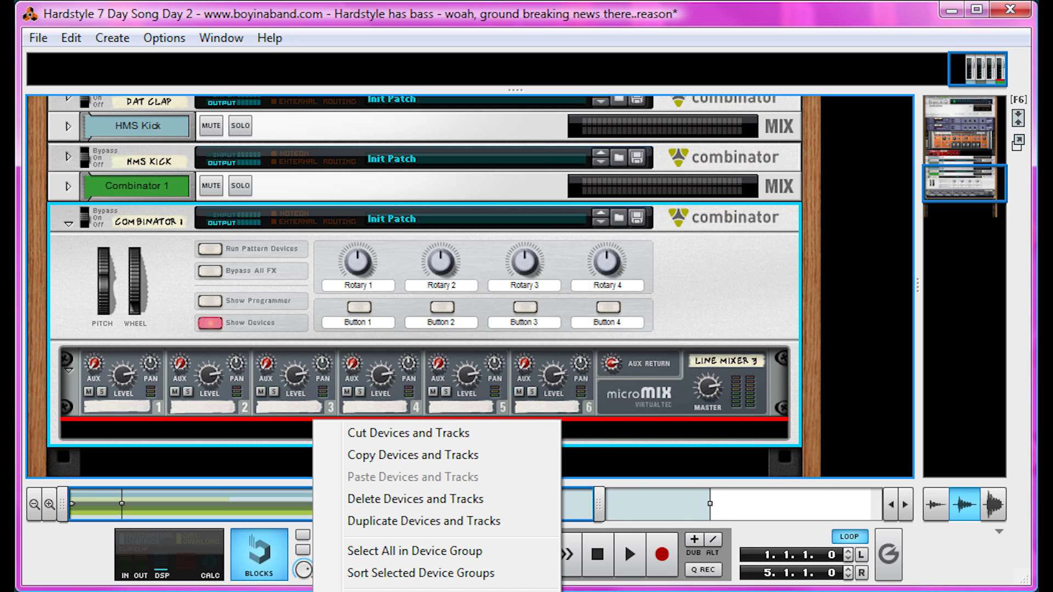
left_click(448, 590)
Step: Reset the Thor to its initial patch and show its programmer
right_click(429, 374)
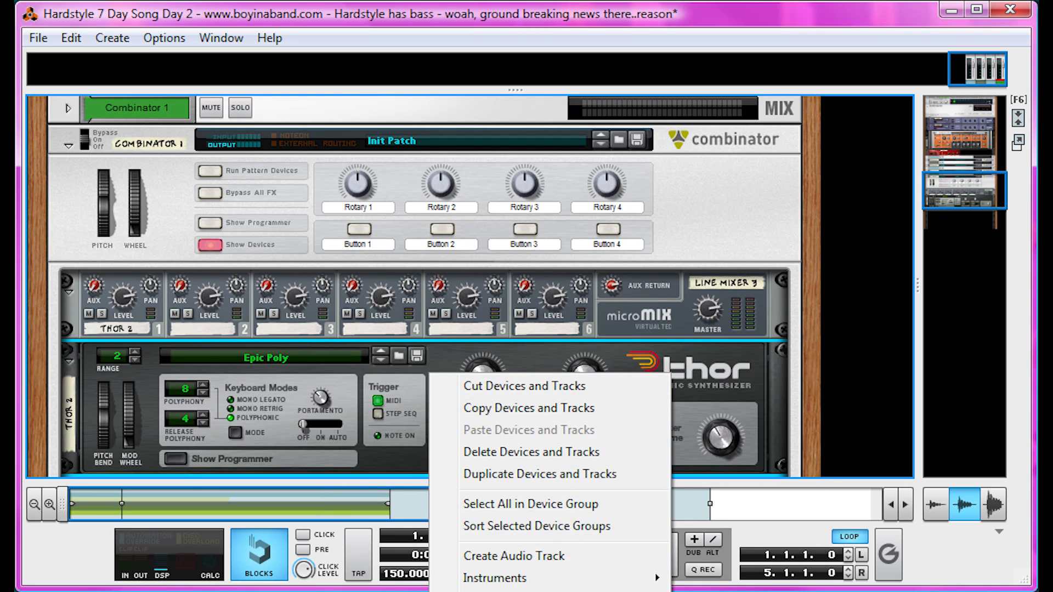
left_click(493, 590)
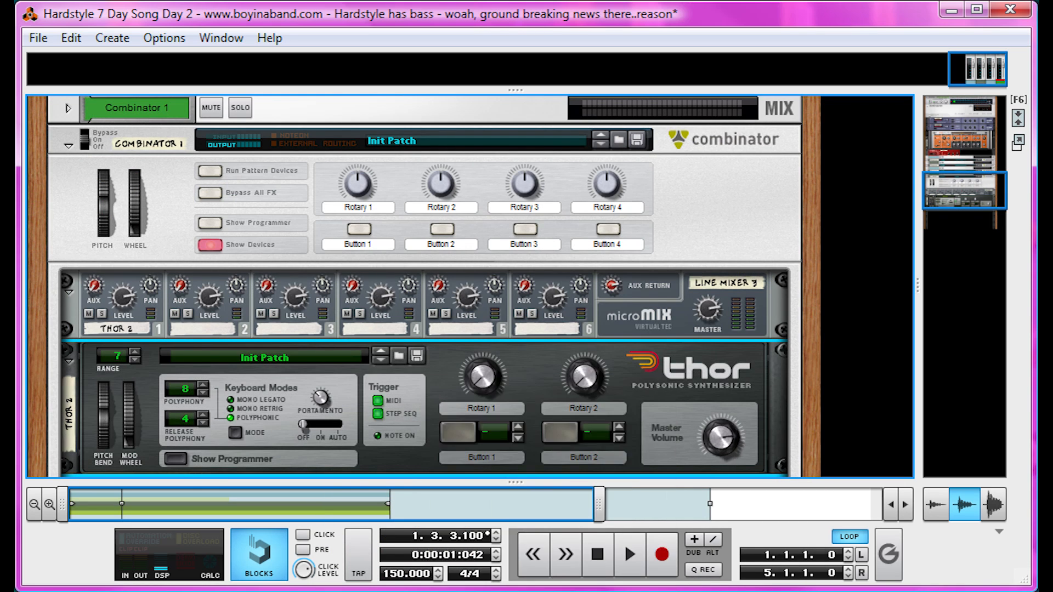
left_click(179, 457)
left_click(178, 457)
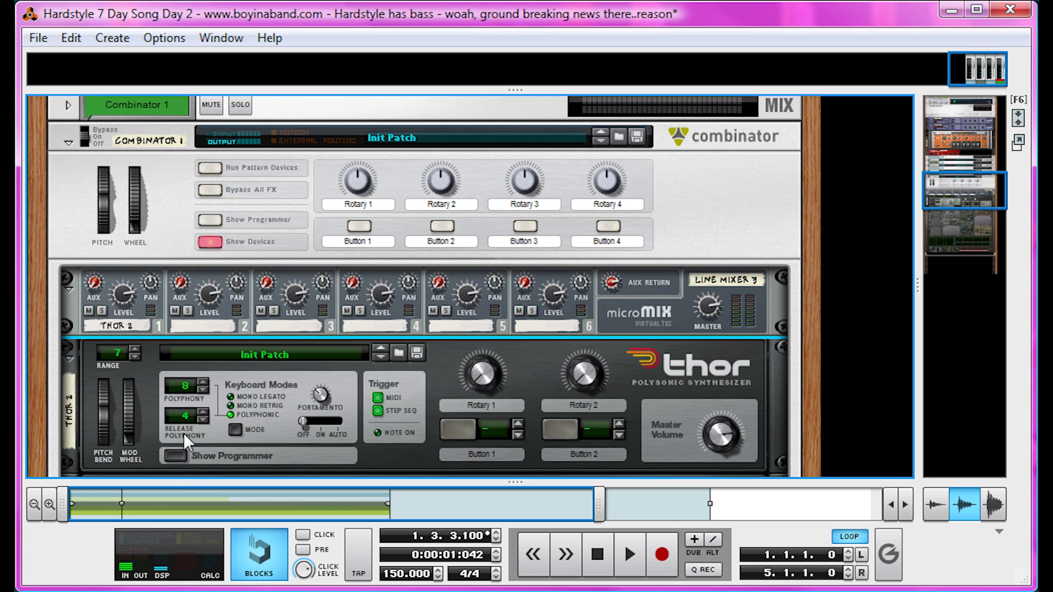
Step: Rename the new Combinator as Bass
scroll(152, 269, "up", 2)
double_click(151, 263)
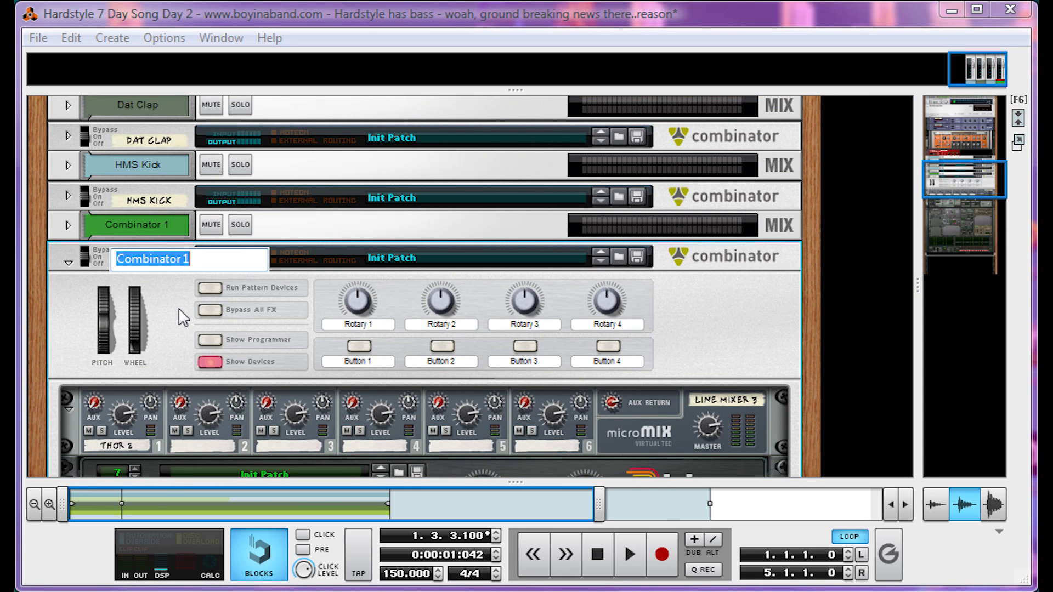
type("Bass")
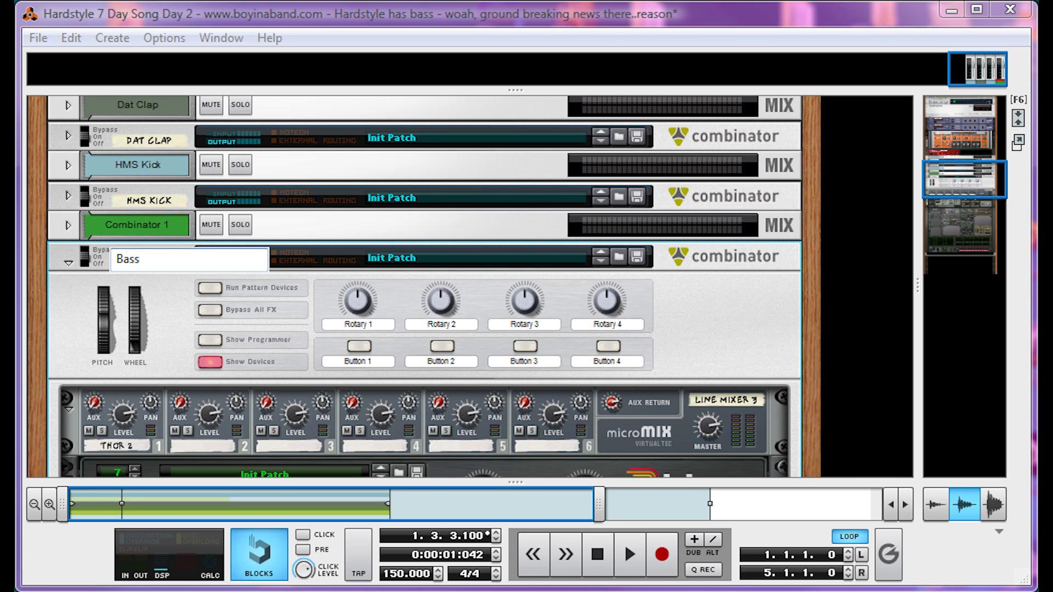
key("Return")
Step: Load an Analog Osc into both the Osc 2 and Osc 3 slots of the Thor
scroll(169, 314, "down", 8)
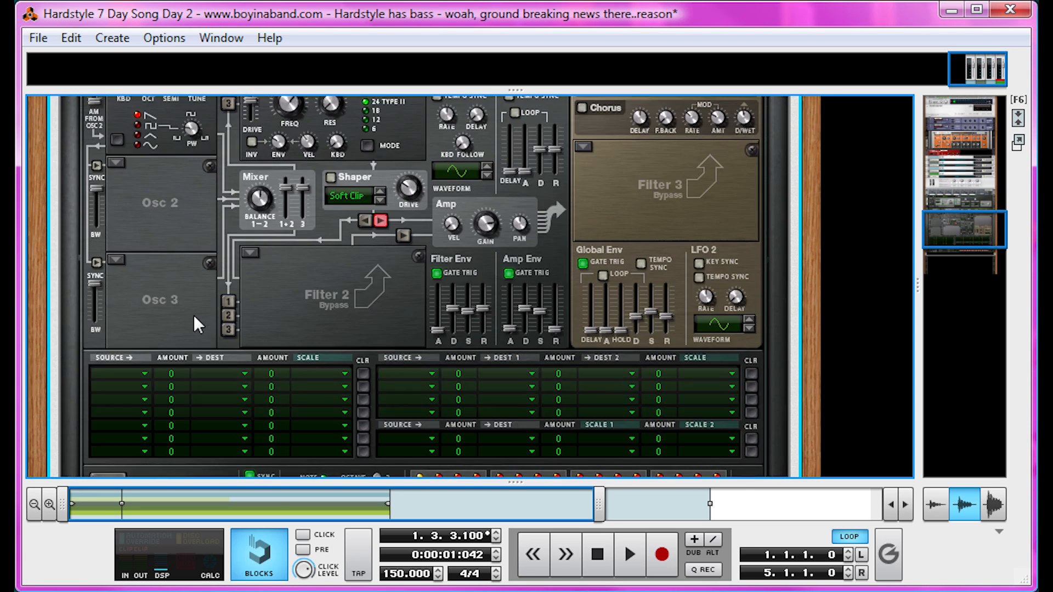
scroll(193, 315, "up", 2)
left_click(121, 286)
left_click(143, 303)
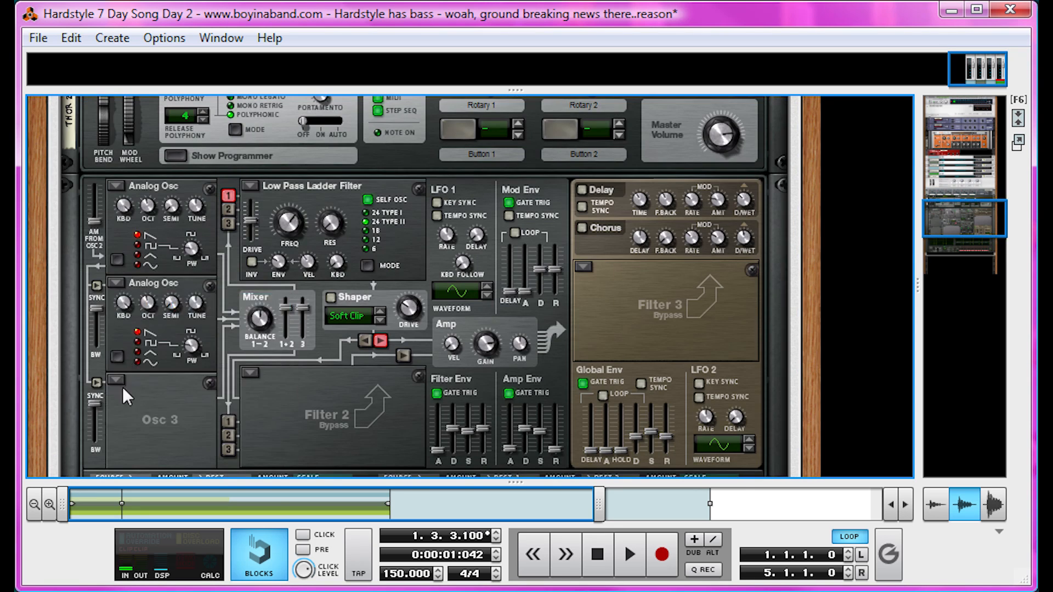
left_click(117, 381)
left_click(135, 403)
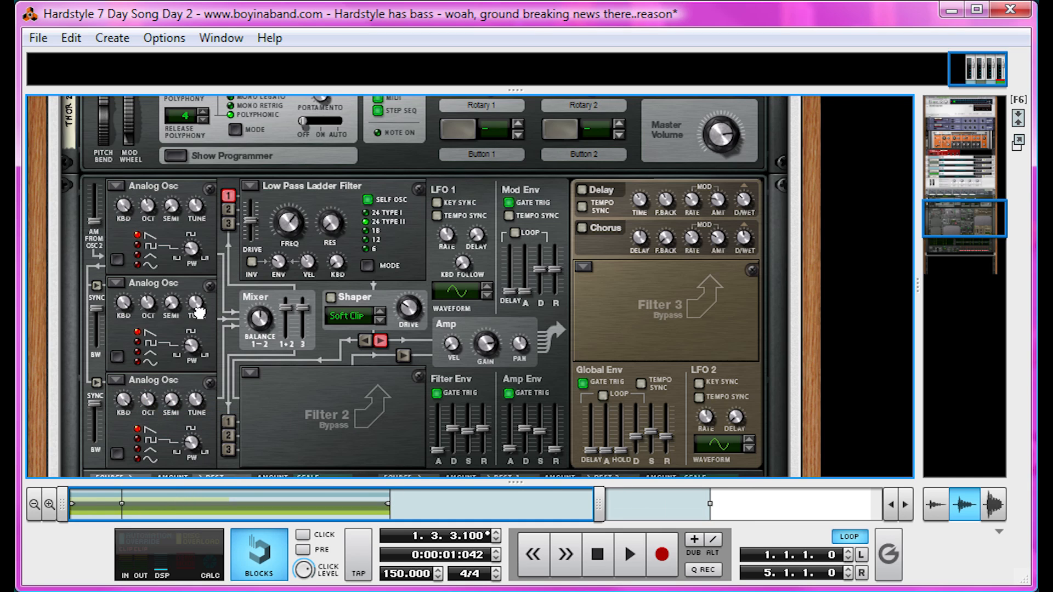
Step: Solo the Bass track in the sequencer, audition it briefly, and return to the rack
left_click_drag(454, 480, 390, 85)
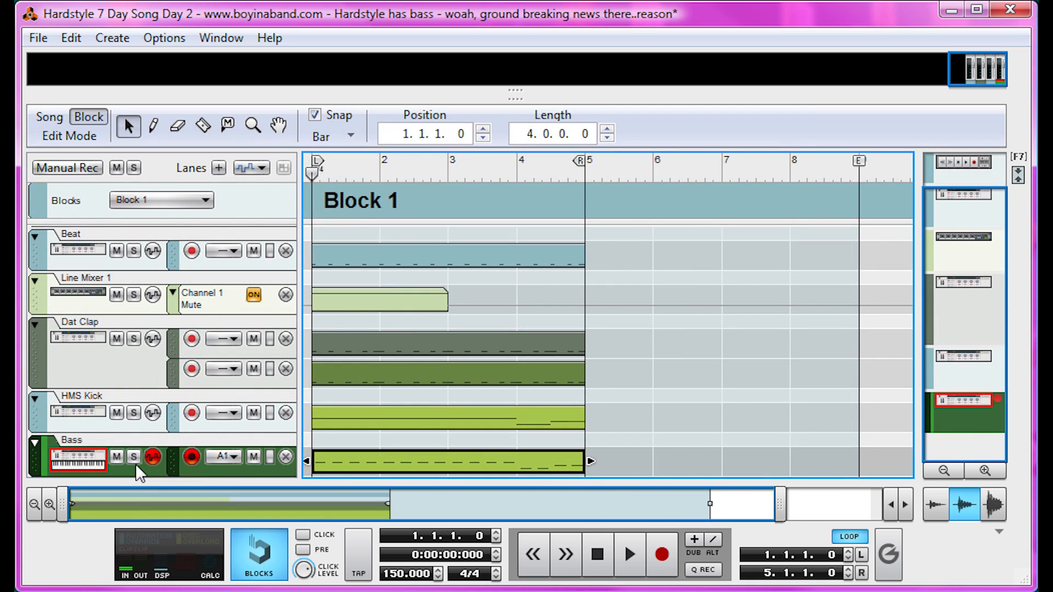
left_click(134, 458)
key("space")
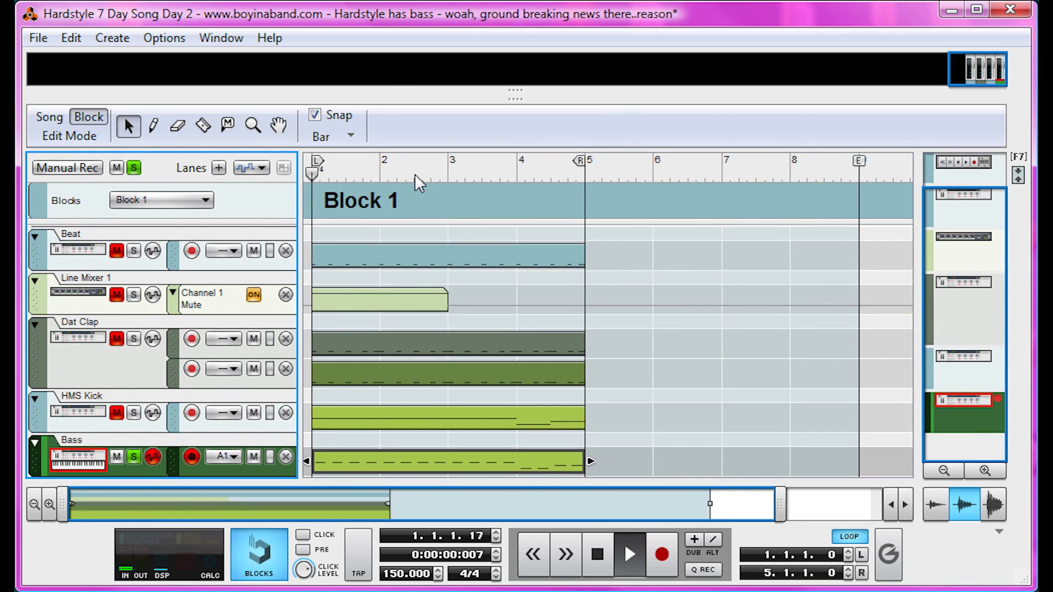
key("space")
left_click_drag(422, 94, 369, 481)
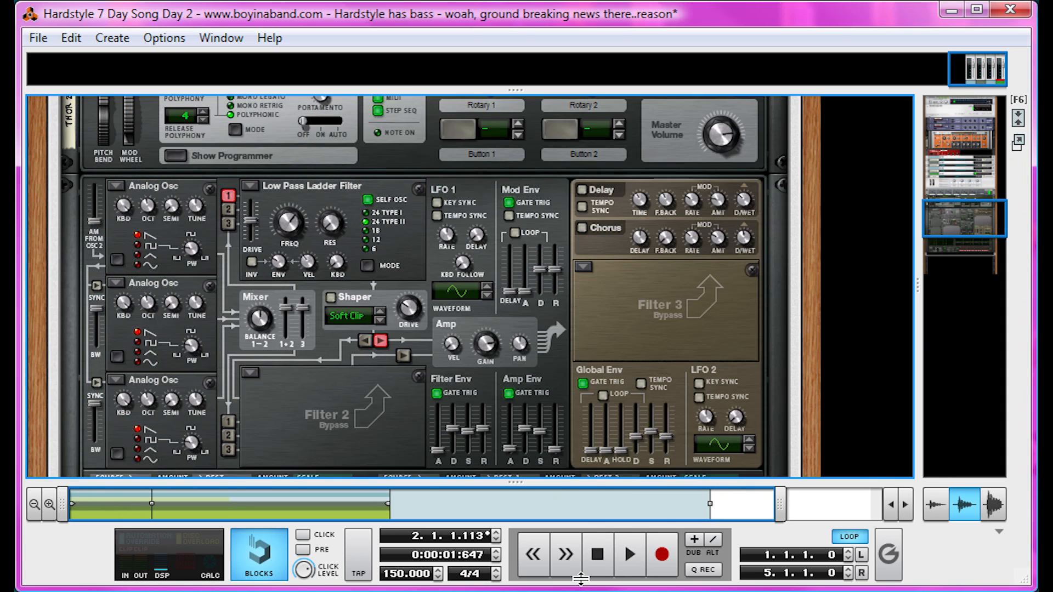
Step: Set Thor's oscillator 1 to the square waveform and adjust its pulse width during playback
left_click(146, 246)
key("space")
left_click_drag(195, 253, 193, 229)
Step: Route oscillators 2 and 3 into Filter 1 and adjust oscillator 2's octave while auditioning the bass
left_click(229, 210)
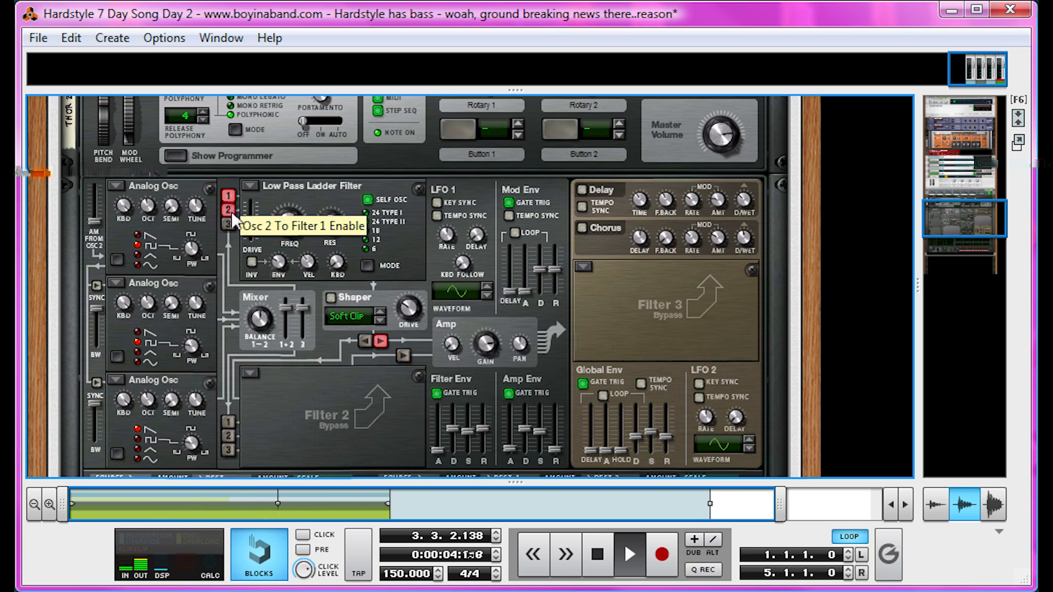
key("space")
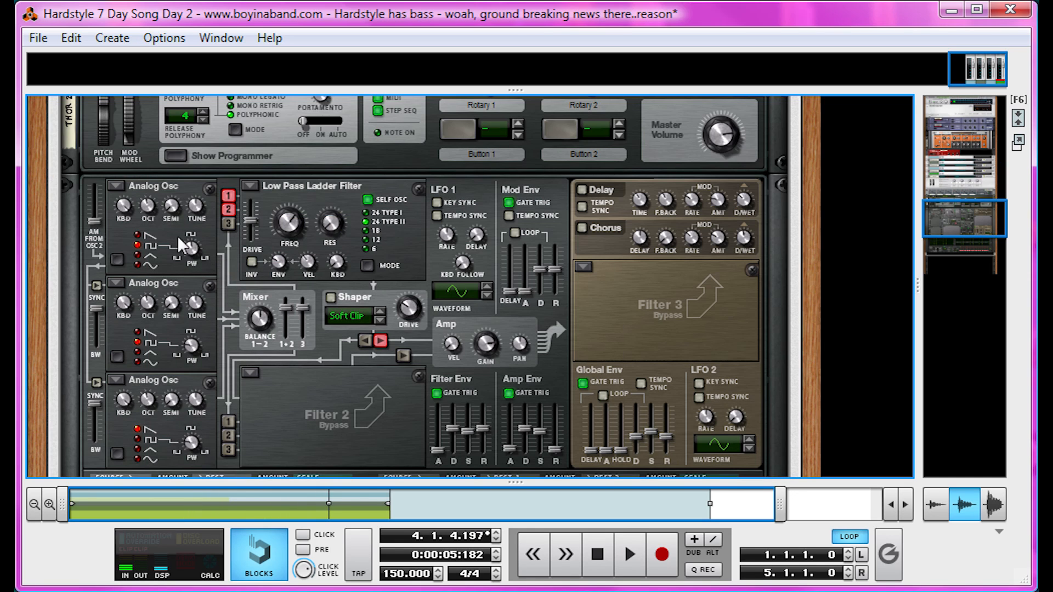
key("space")
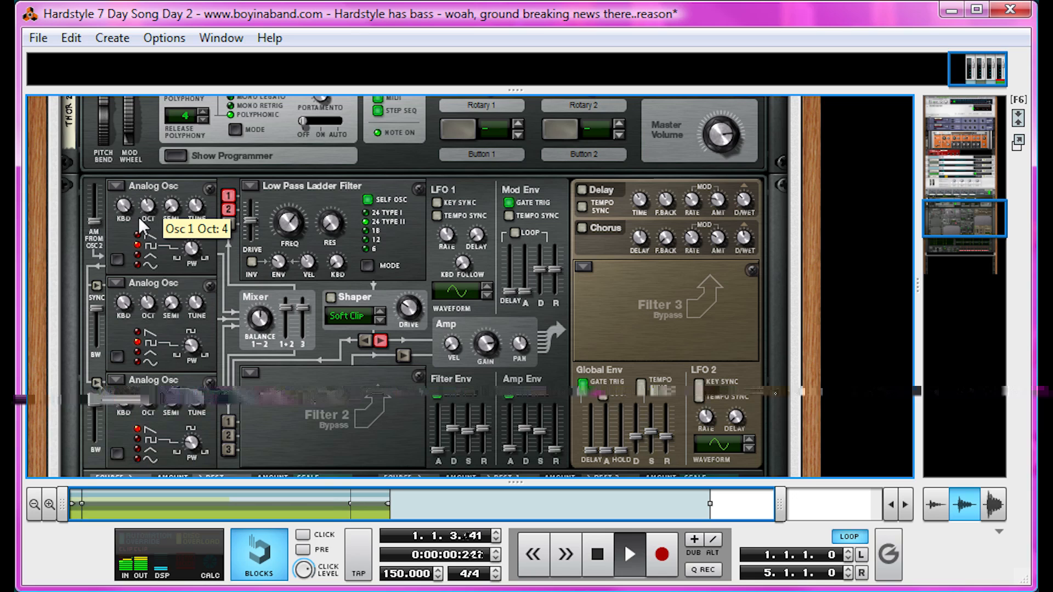
left_click_drag(148, 303, 149, 308)
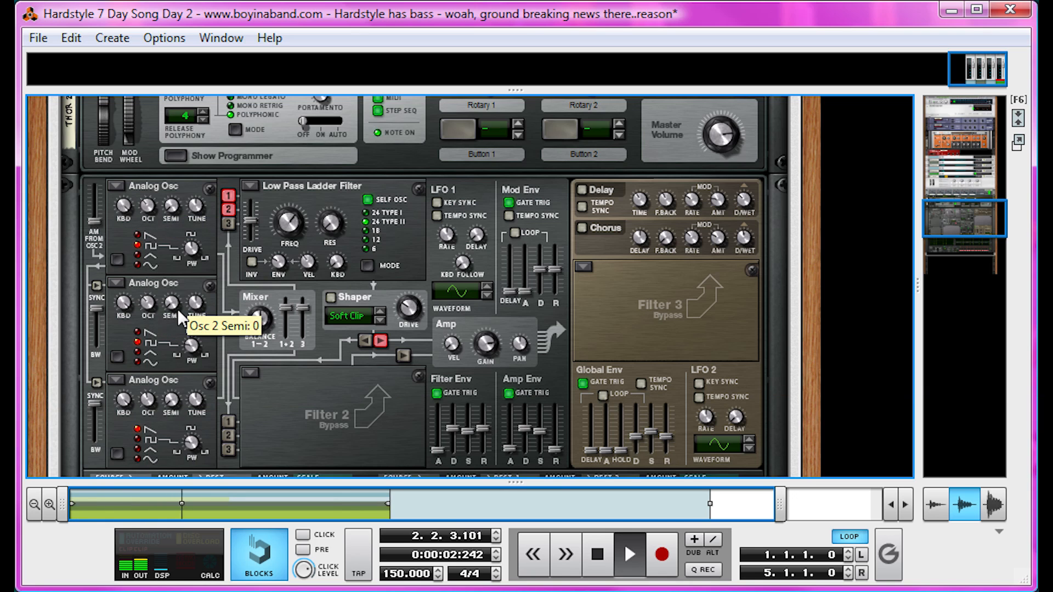
left_click(226, 222)
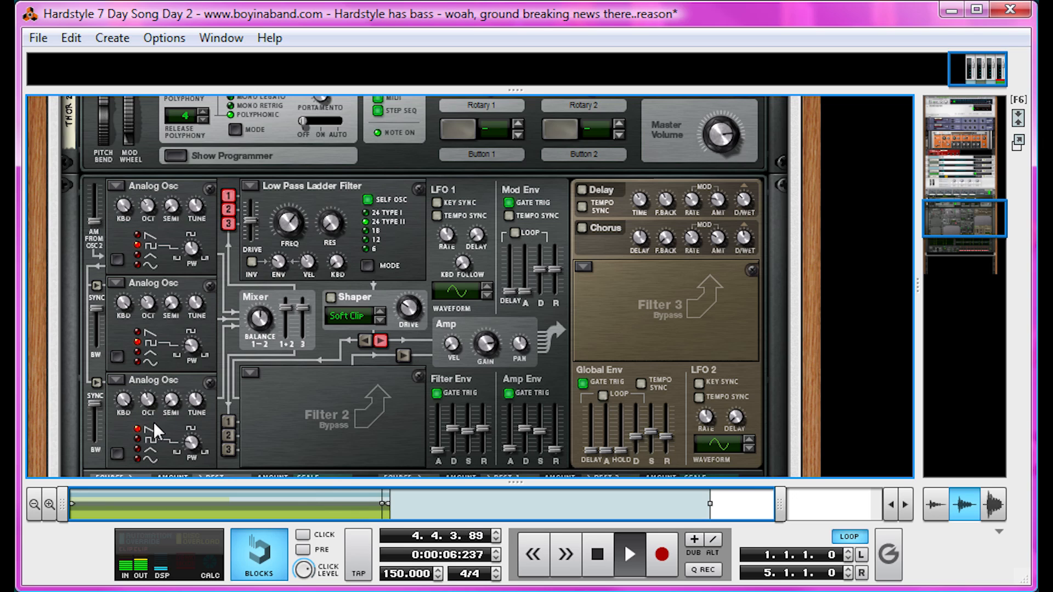
key("space")
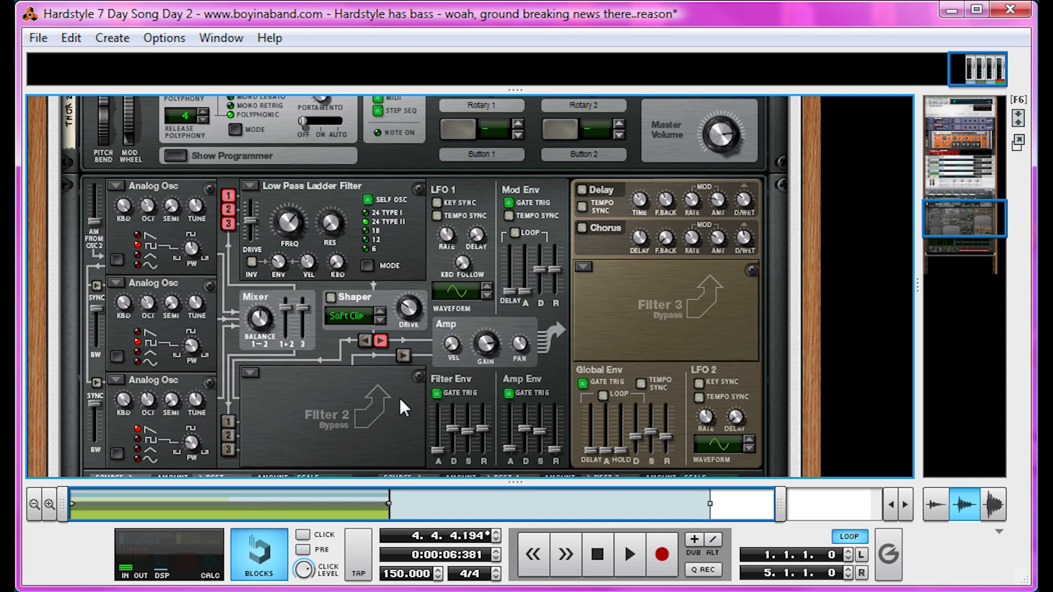
Step: Set the Low Pass Ladder Filter's frequency to 1.27 kHz while auditioning the bass
scroll(353, 393, "down", 2)
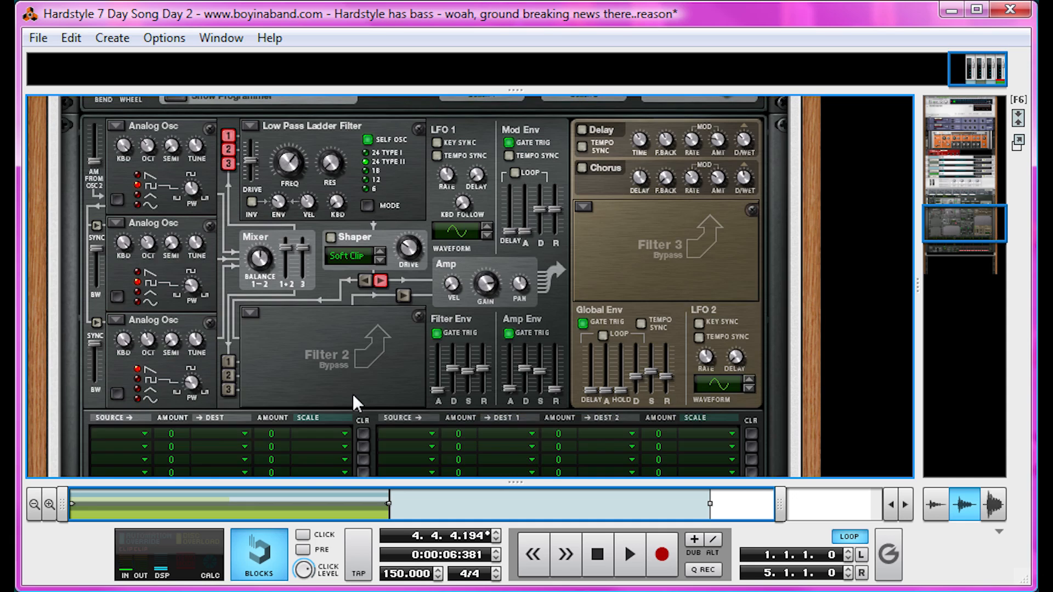
scroll(350, 392, "up", 4)
key("space")
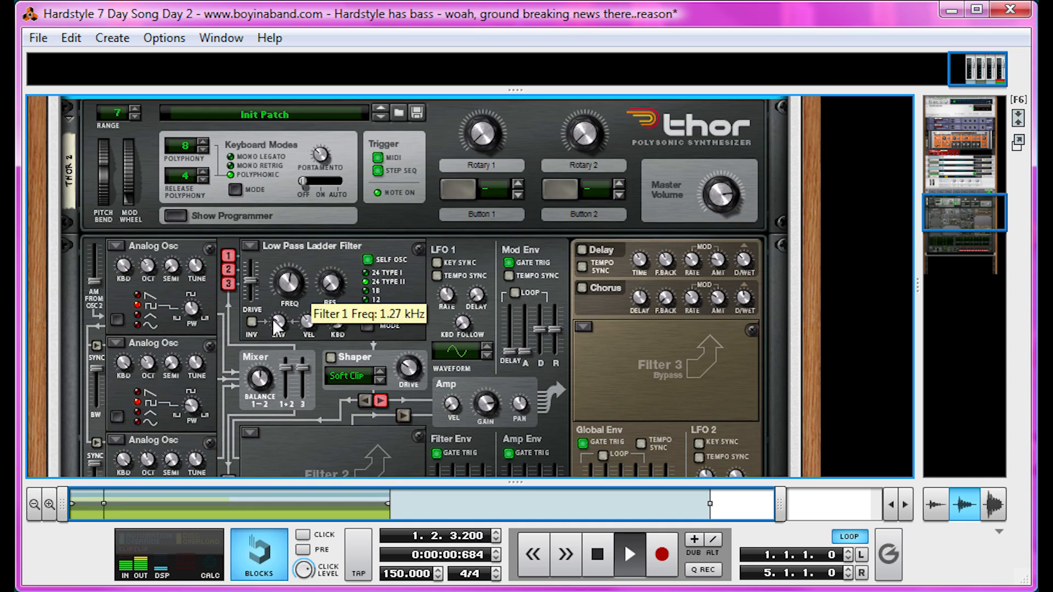
key("space")
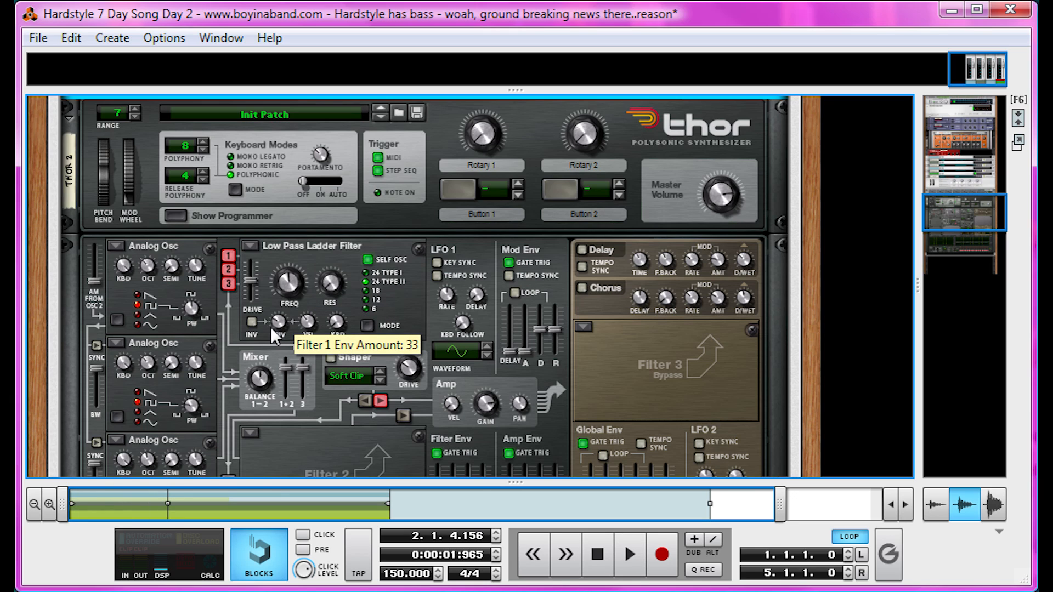
Step: Adjust Filter 1's envelope amount and enable its envelope inversion, auditioning the sound
key("space")
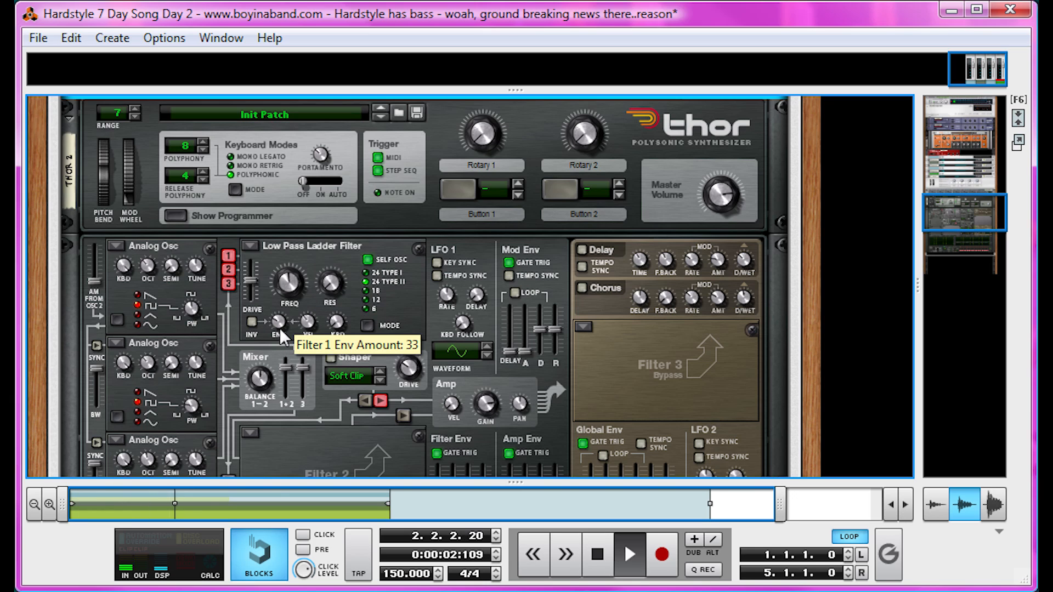
left_click_drag(281, 329, 280, 195)
key("space")
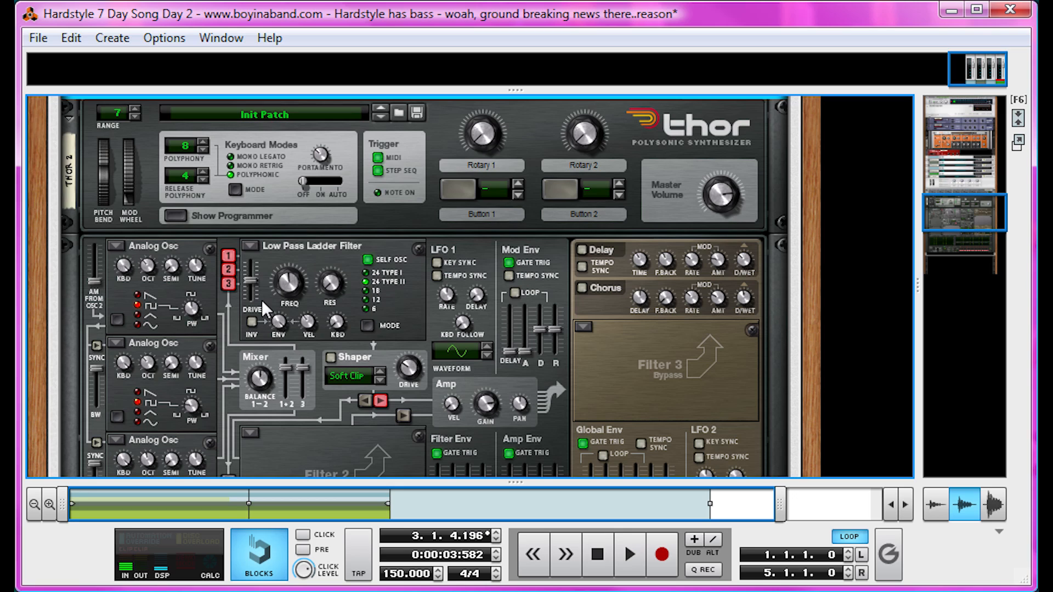
left_click(251, 321)
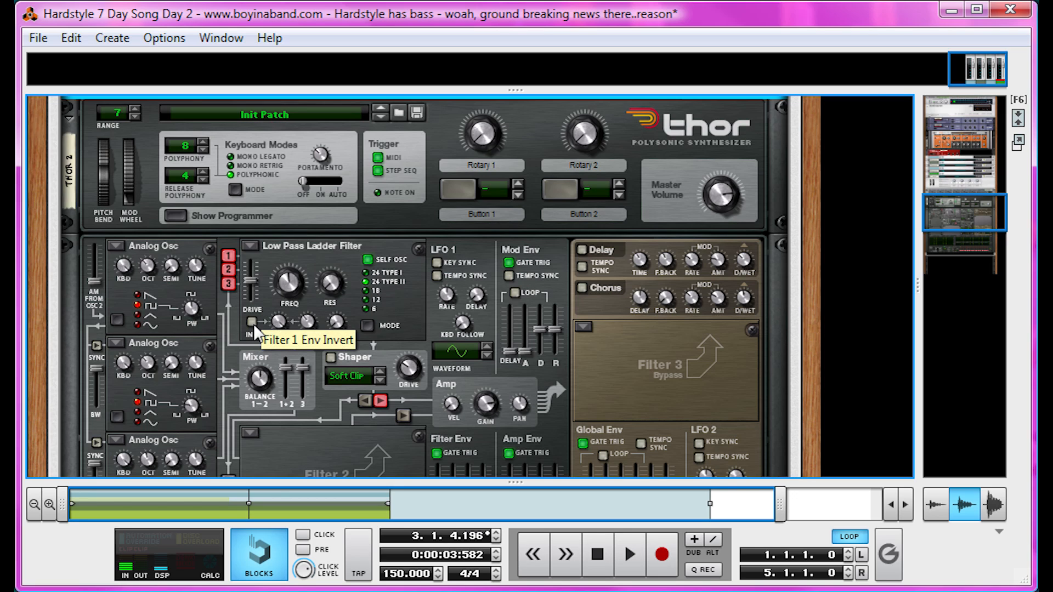
key("space")
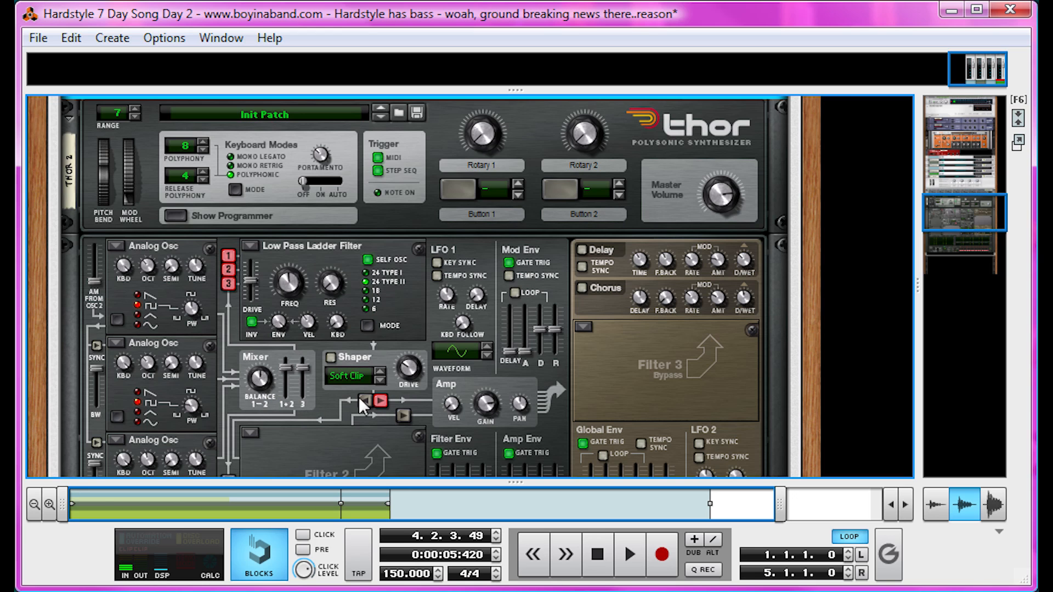
Step: Lower the Filter Env sustain and release to minimum and shorten its decay, listening to the result
scroll(384, 392, "down", 3)
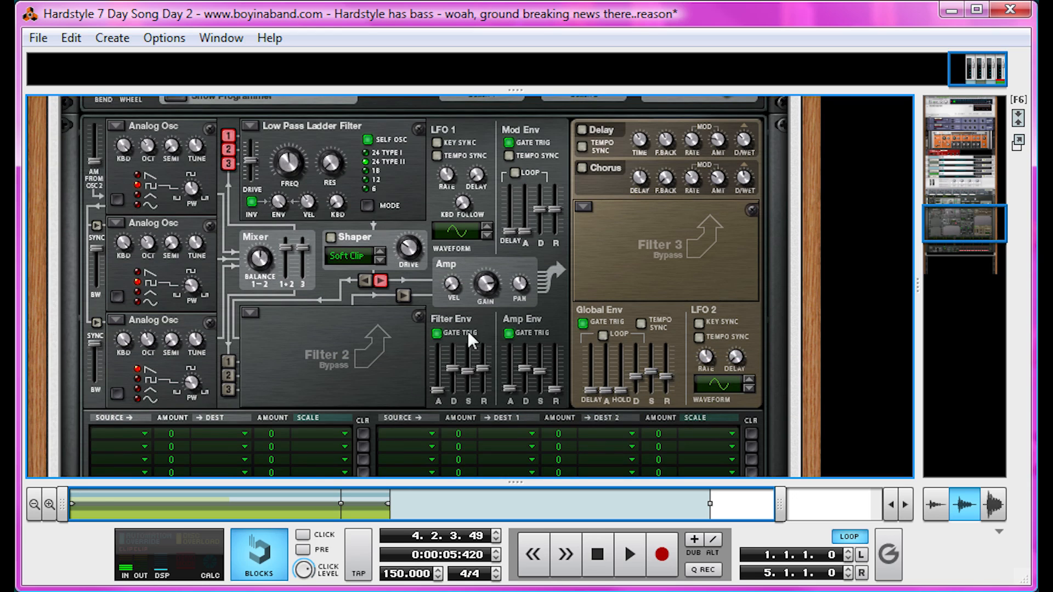
key("space")
left_click_drag(467, 371, 473, 406)
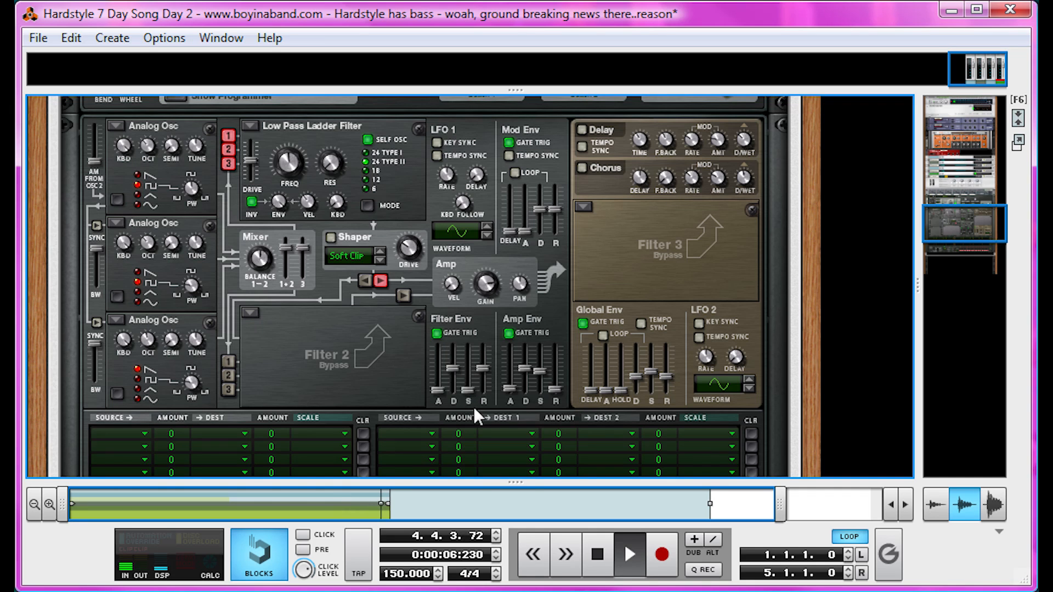
left_click_drag(485, 370, 467, 409)
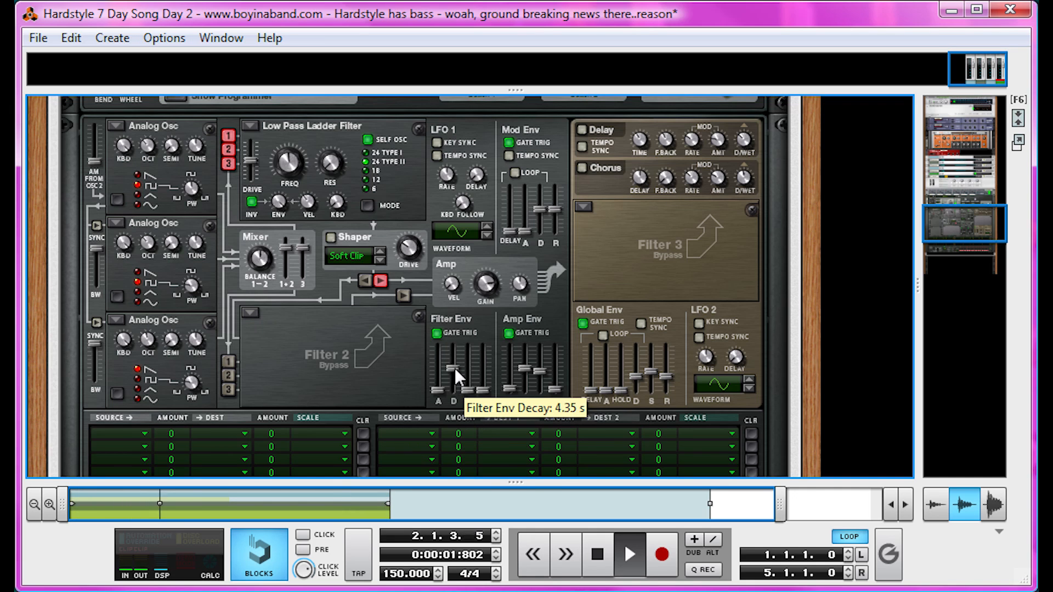
mouse_move(455, 367)
left_mouse_down()
mouse_move(458, 387)
mouse_move(451, 363)
left_mouse_up()
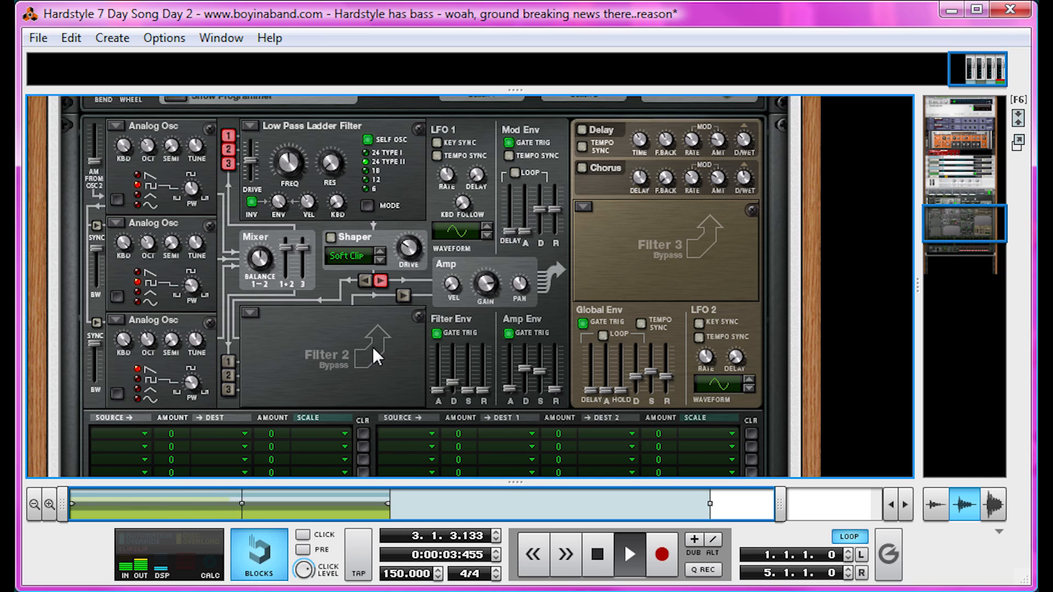
key("space")
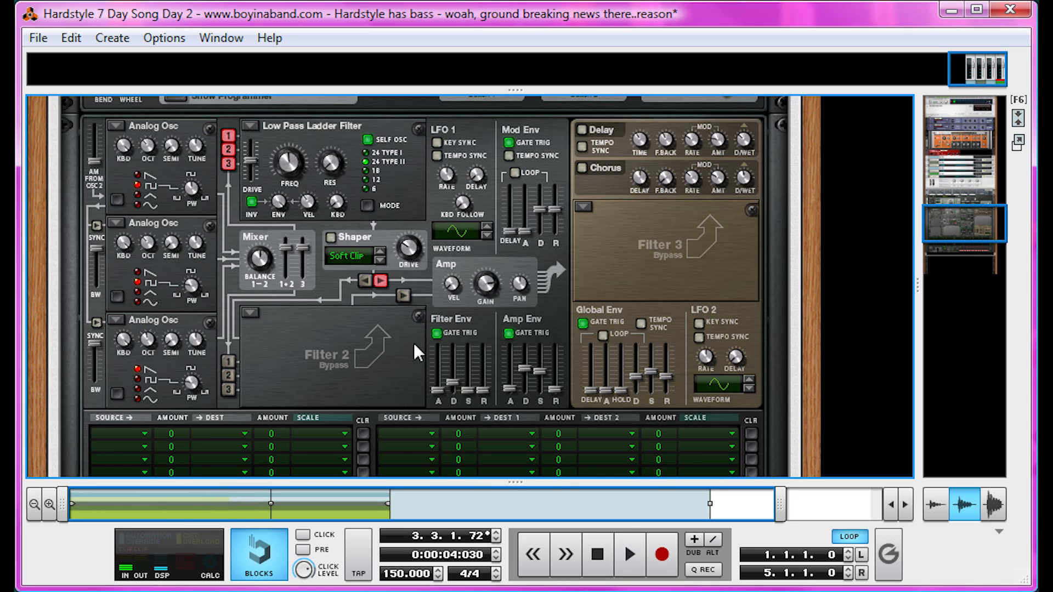
key("space")
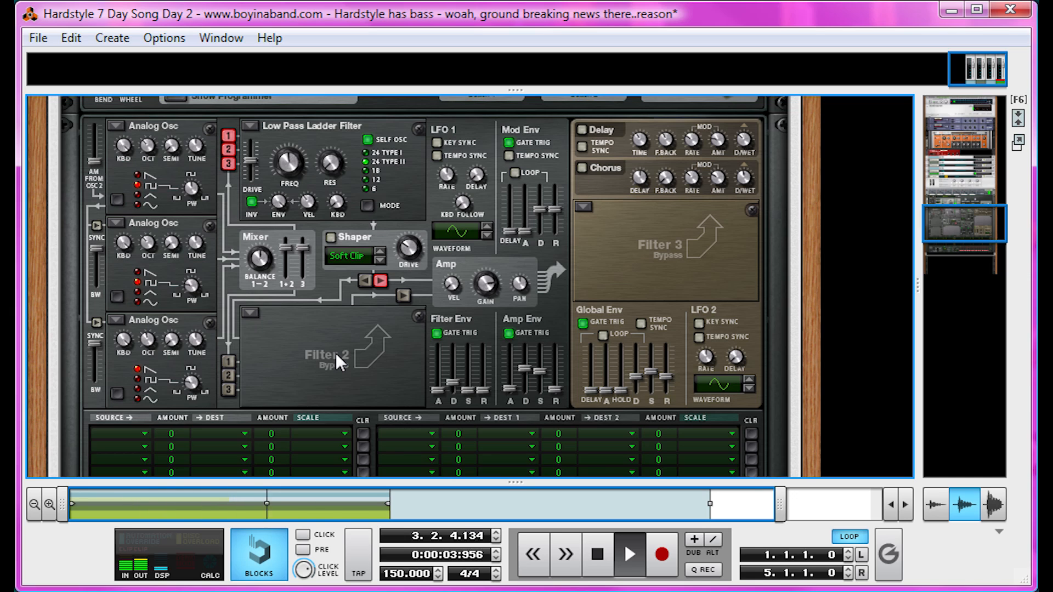
Step: Set LFO 1 to waveform 3, enable its tempo sync and adjust its rate
key("space")
key("space")
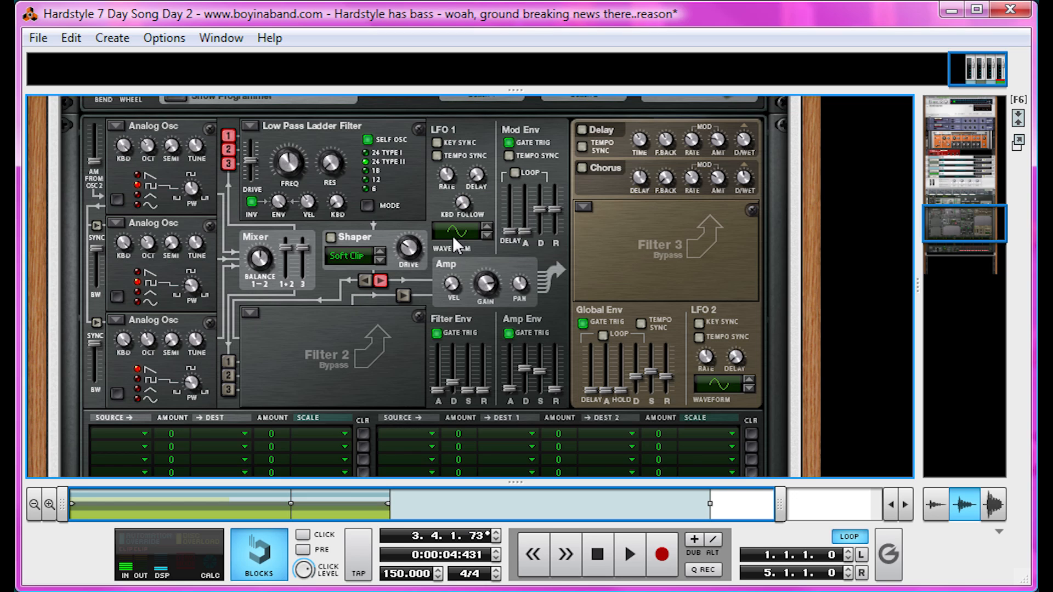
left_click(488, 233)
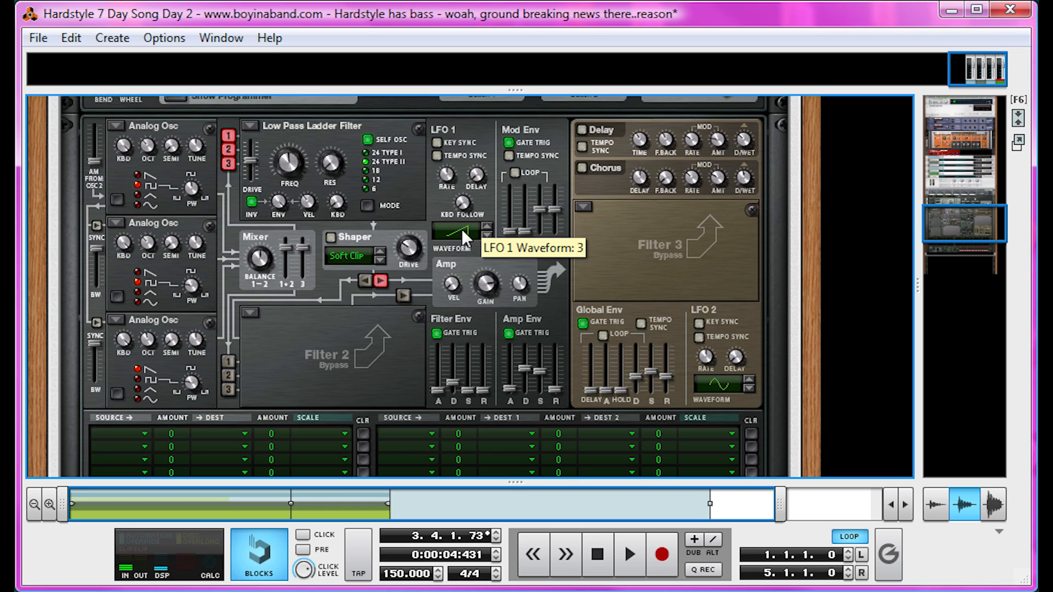
left_click(436, 155)
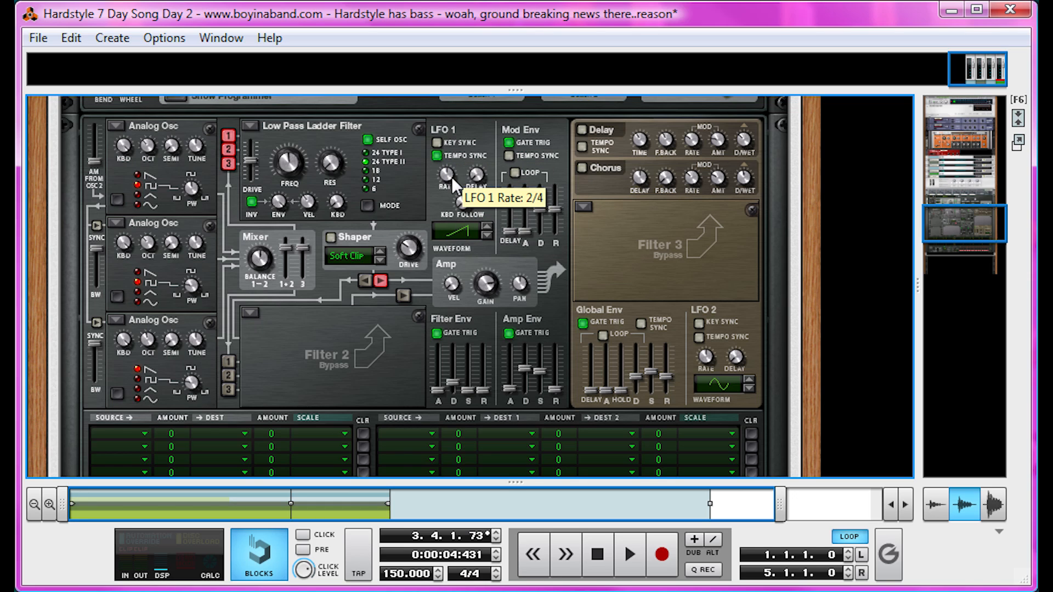
left_click_drag(451, 179, 449, 168)
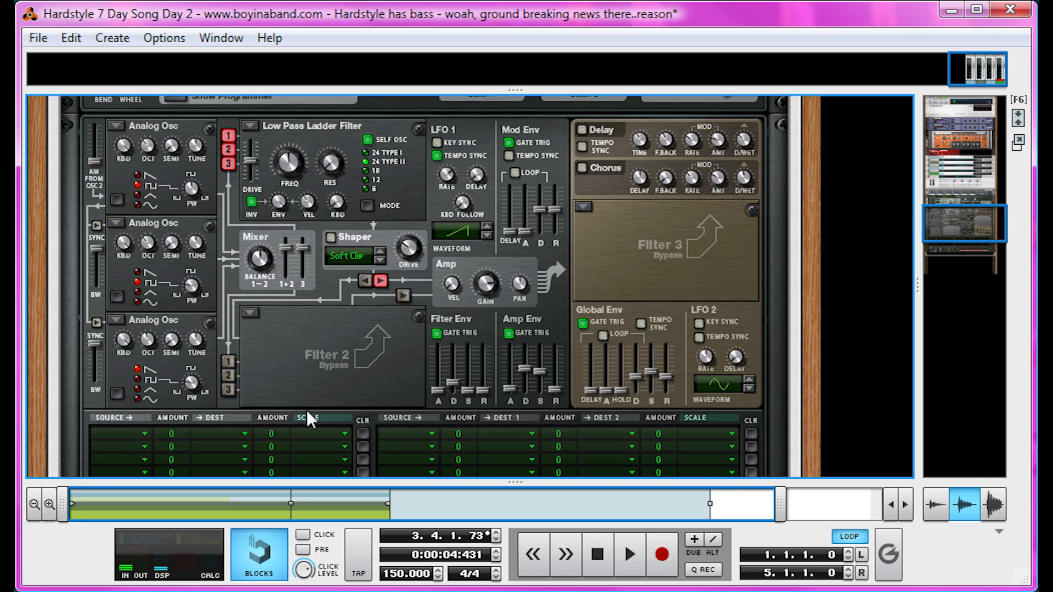
Step: Route LFO 1 to Filter 1 frequency with an amount of 100 in the modulation matrix and audition the sound
left_click(402, 433)
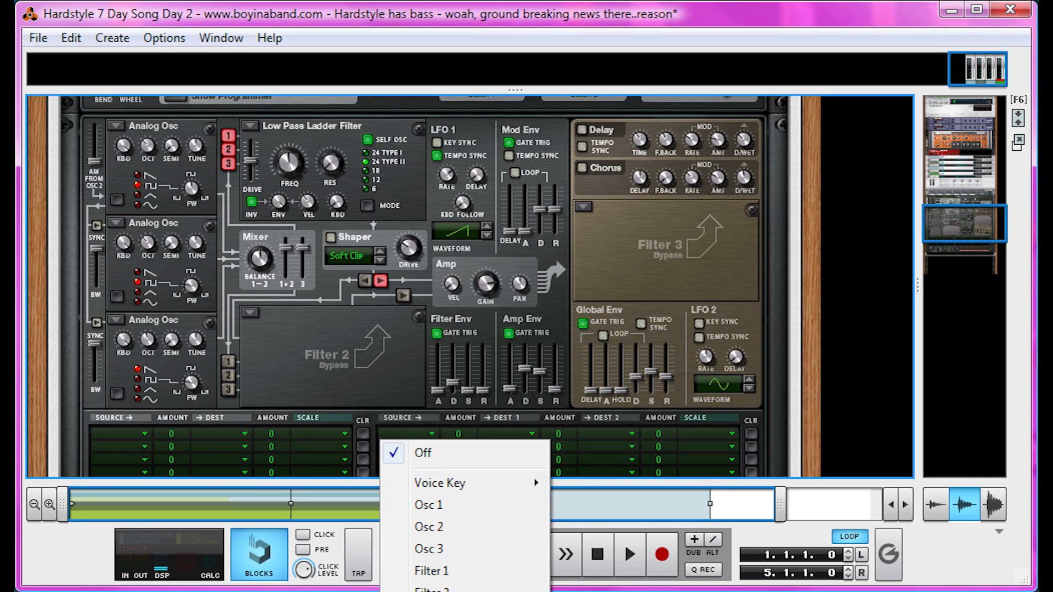
left_click(495, 461)
left_click(511, 431)
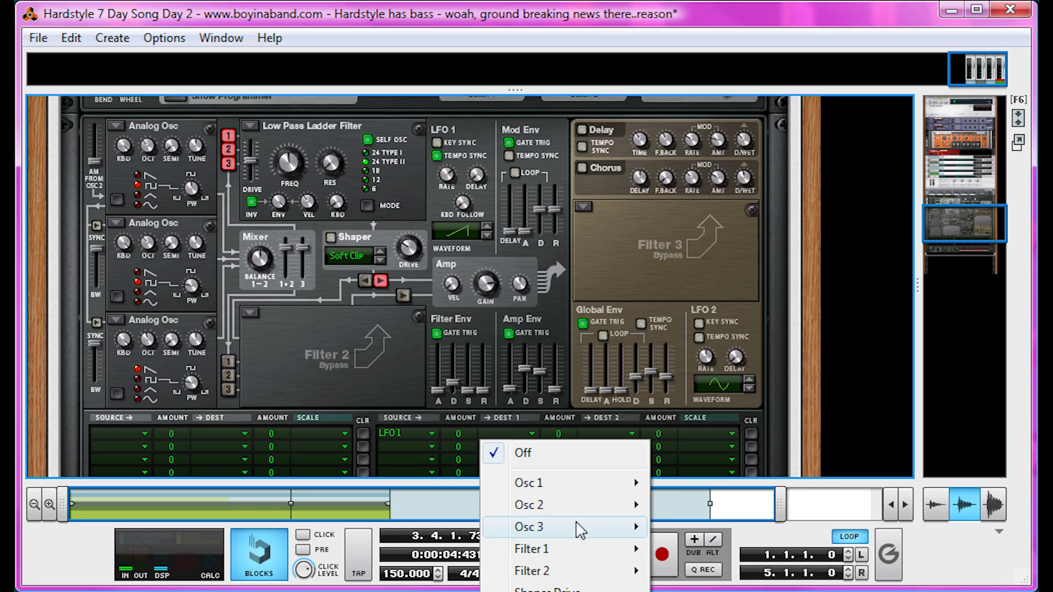
mouse_move(637, 545)
left_click(692, 570)
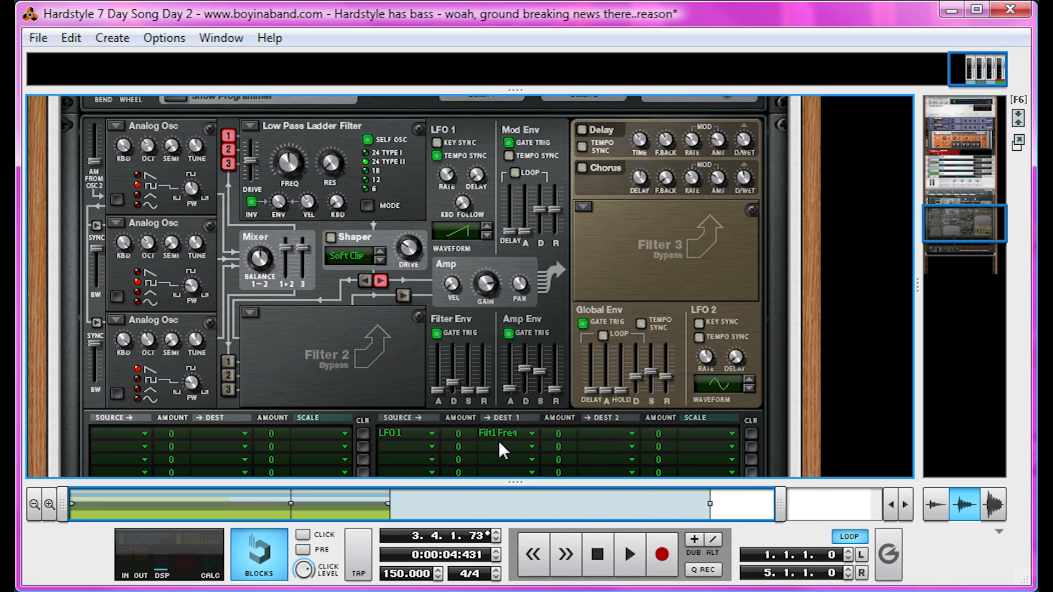
left_click_drag(480, 434, 521, 332)
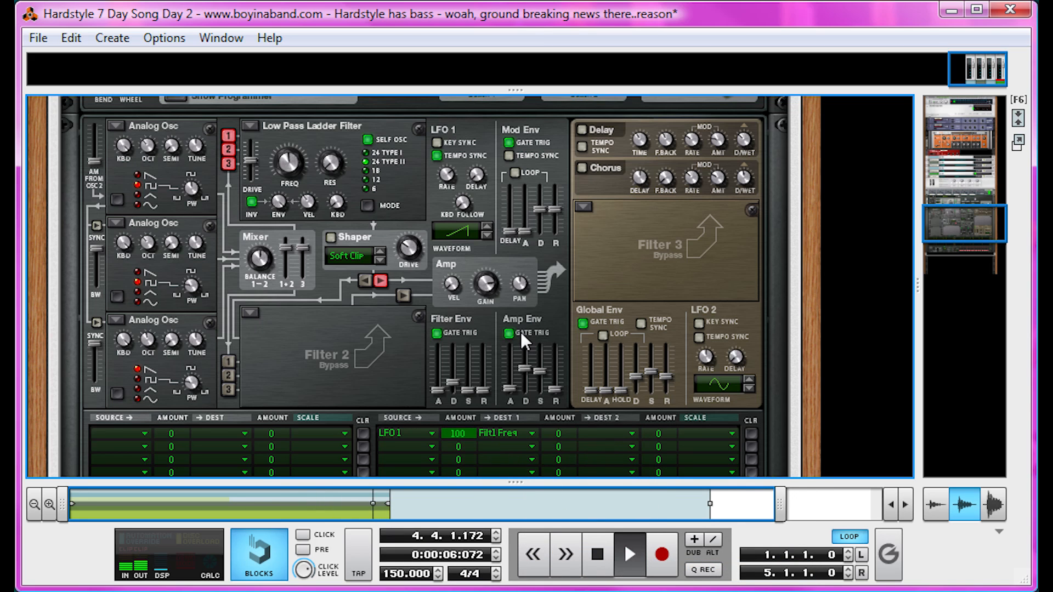
key("space")
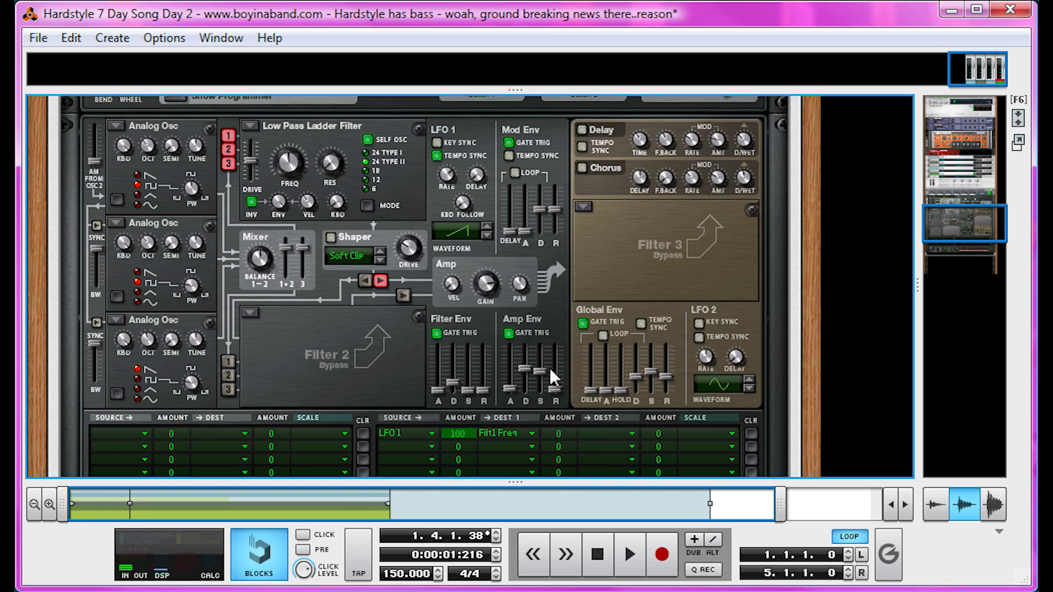
Step: Add Amp Gain as the LFO 1 routing's second destination with an amount of 100 while auditioning the bass
left_click(613, 435)
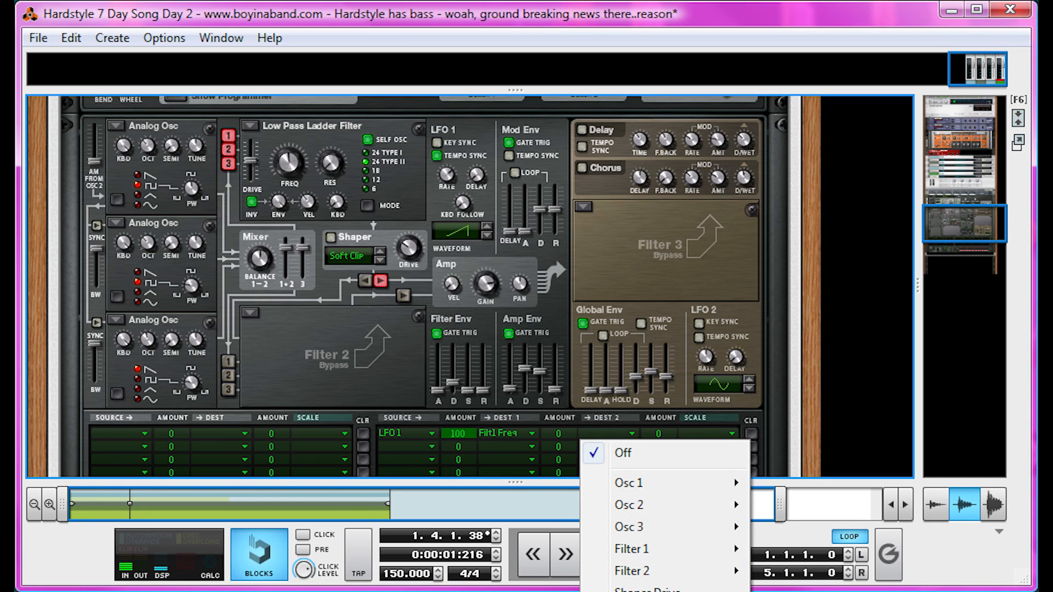
left_click(631, 591)
key("space")
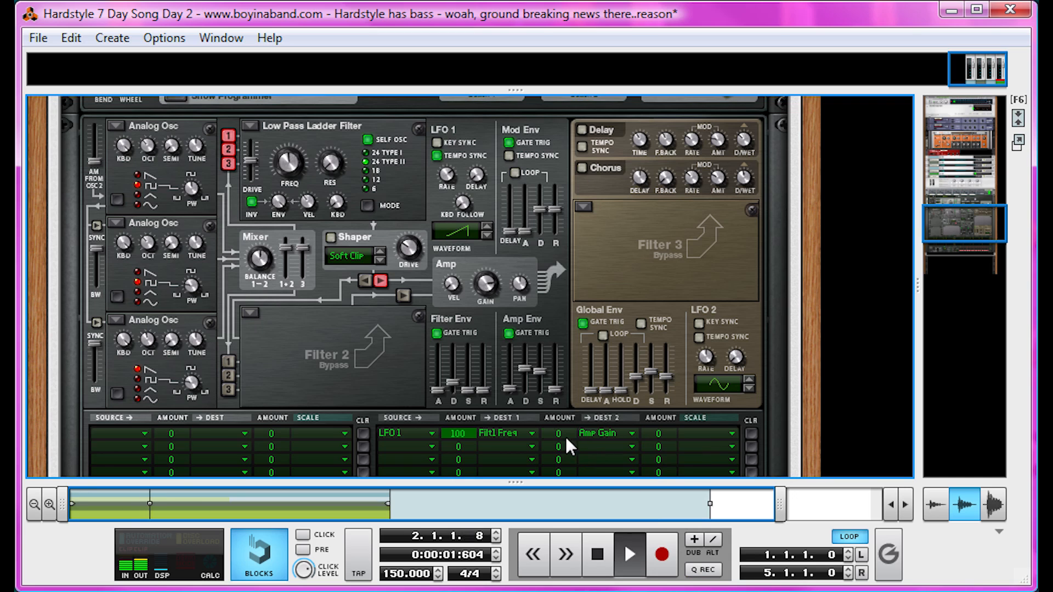
left_click_drag(564, 437, 580, 311)
left_click(582, 322)
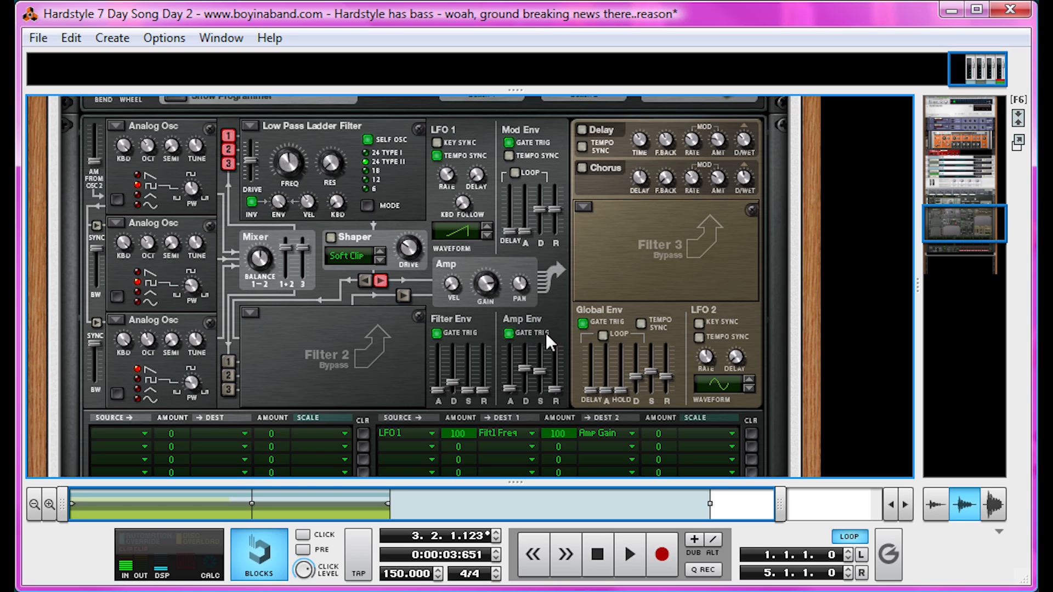
Step: Clear the track solos to hear the bass with the full beat, solo the Bass track again and return to the rack
key("F7")
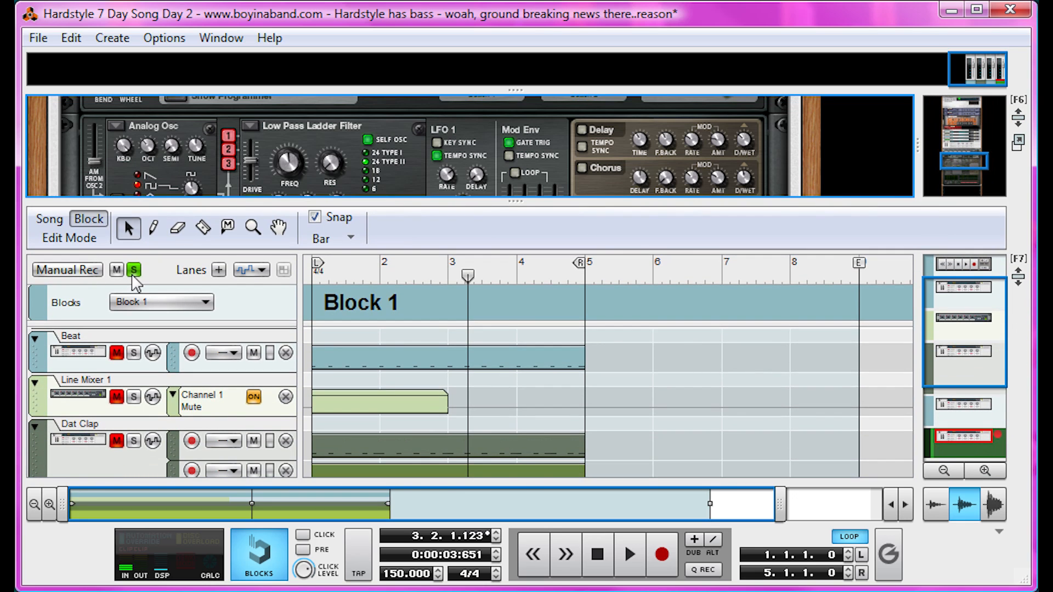
left_click(133, 273)
key("space")
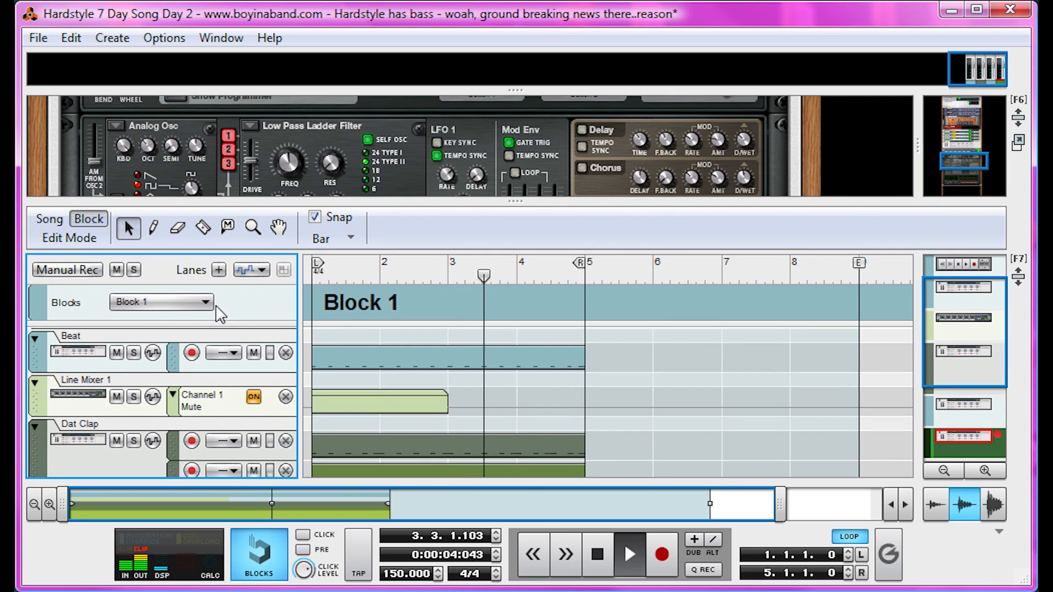
key("space")
scroll(348, 379, "down", 3)
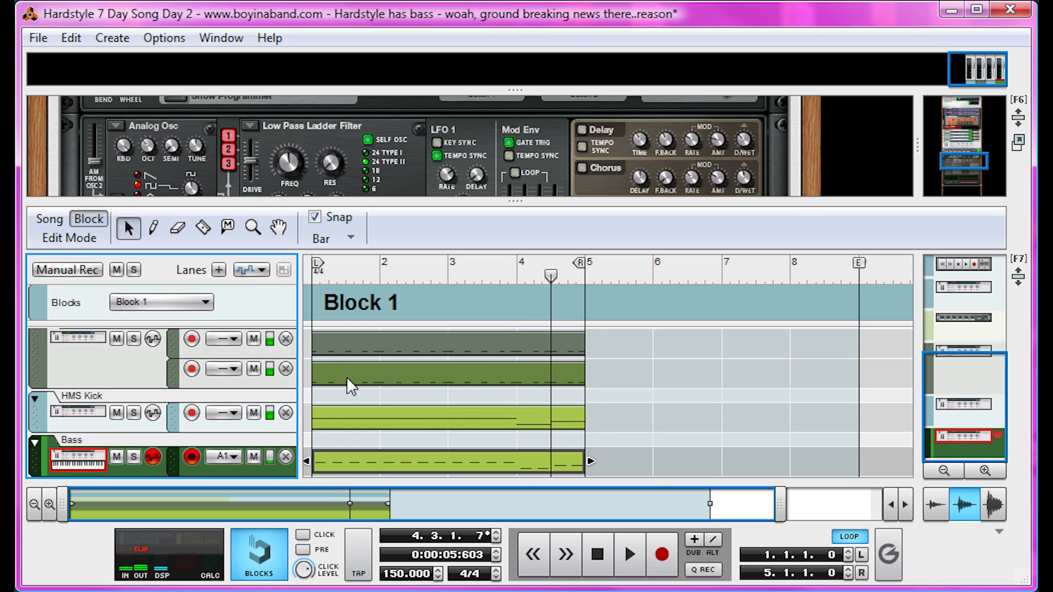
left_click(134, 456)
key("F7")
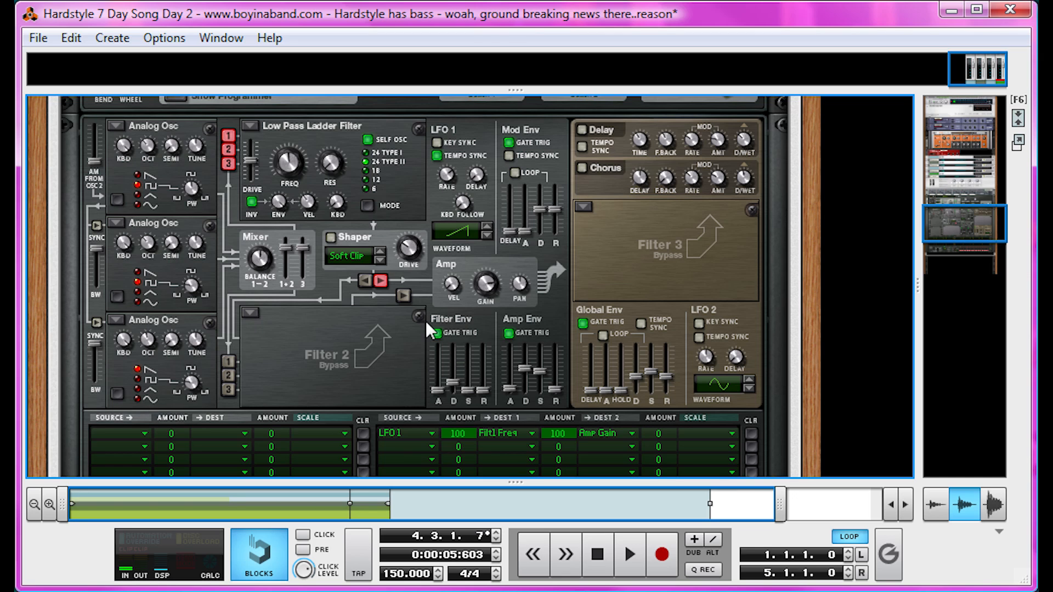
Step: Add a Spider Audio Merger & Splitter below the Thor, patching Thor's output through the splitter into the line mixer
scroll(384, 268, "down", 5)
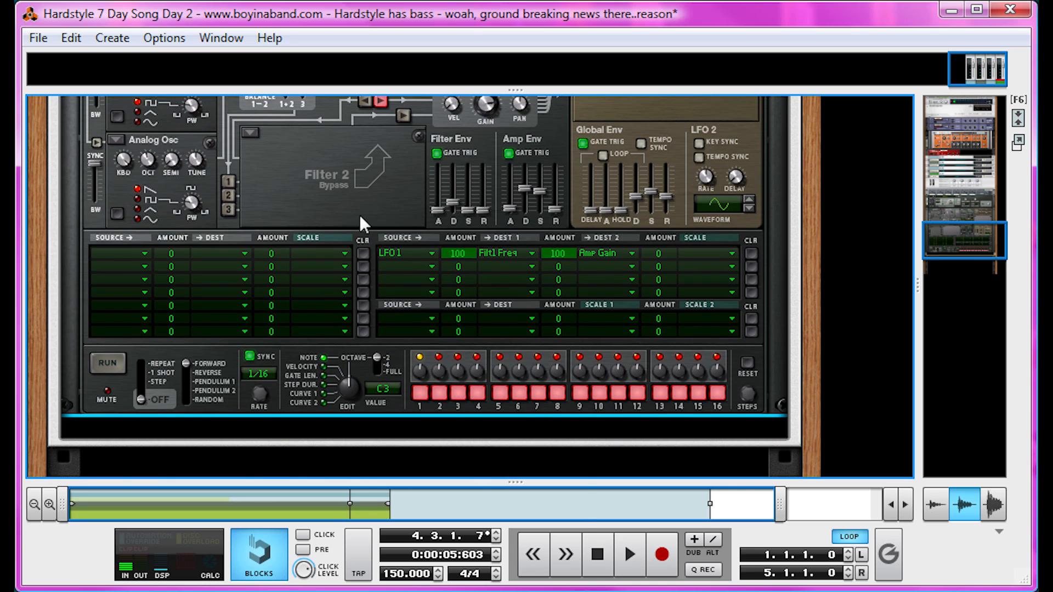
right_click(347, 208)
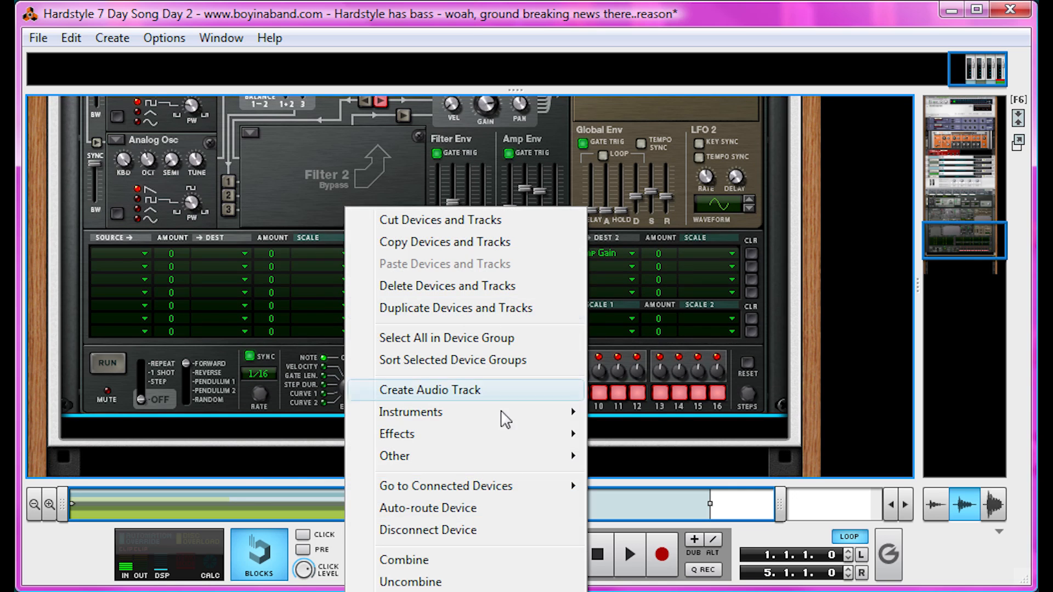
mouse_move(531, 457)
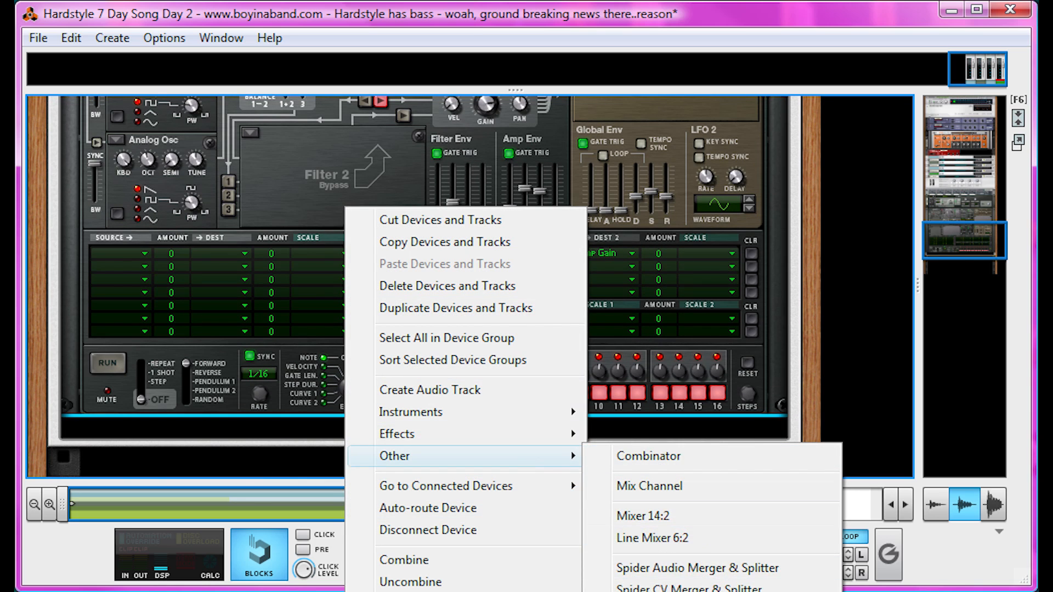
left_click(735, 568)
scroll(538, 416, "up", 6)
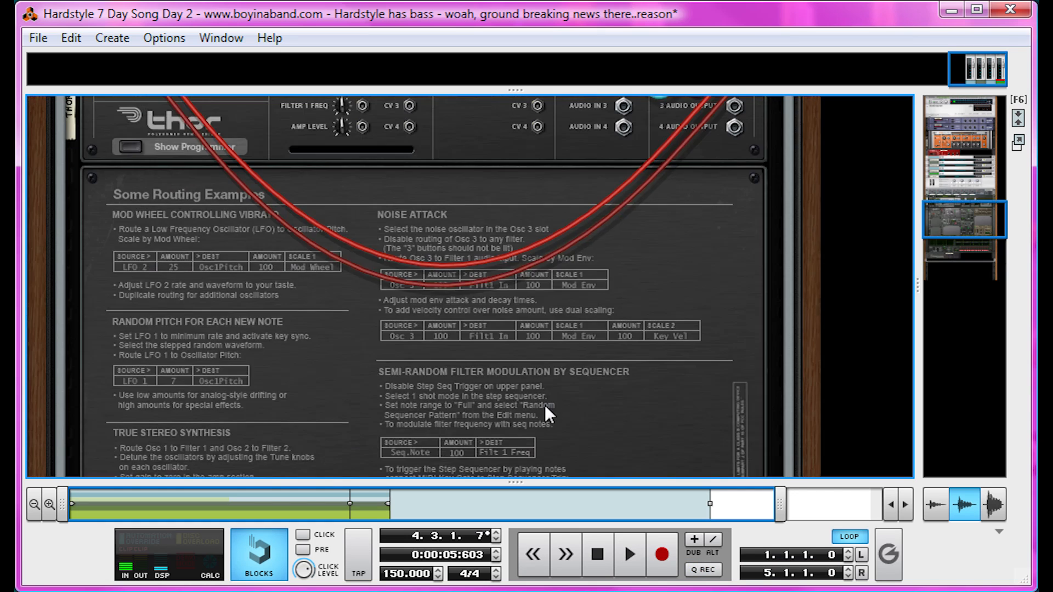
left_click_drag(733, 187, 104, 167)
scroll(311, 317, "up", 10)
scroll(217, 294, "down", 10)
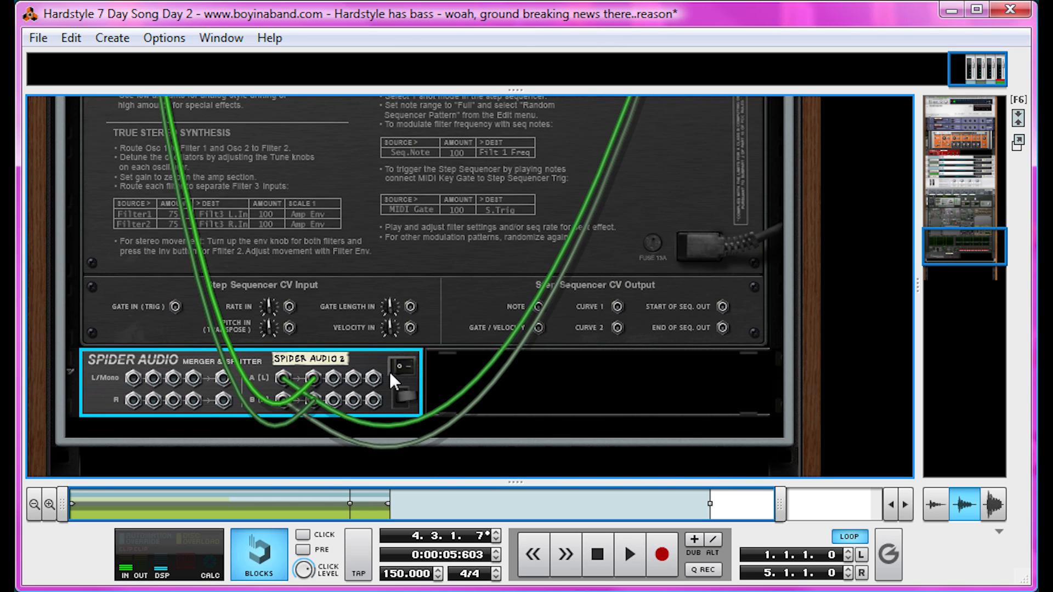
Step: Add an ECF-42 Envelope Controlled Filter, feeding it from the Spider Audio splitter and patching its output into line mixer channel 2
right_click(399, 380)
mouse_move(466, 585)
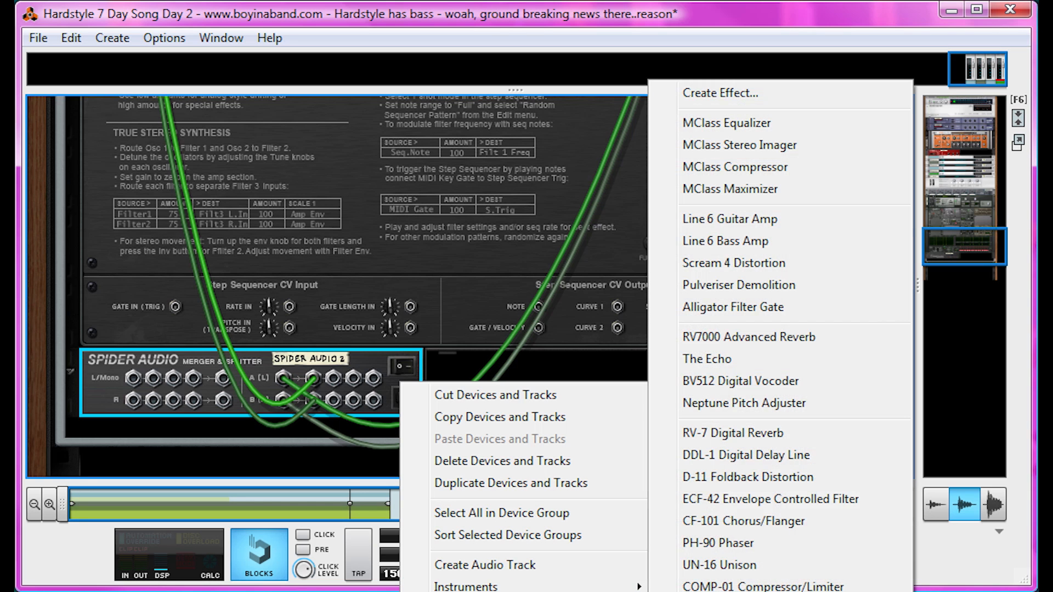
left_click(732, 499)
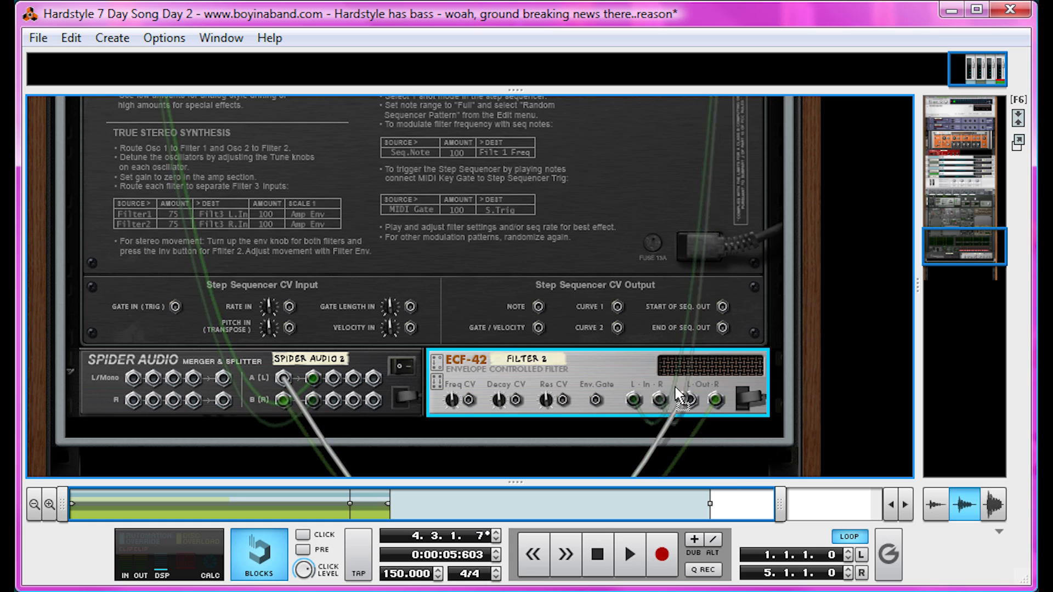
left_click_drag(632, 399, 283, 378)
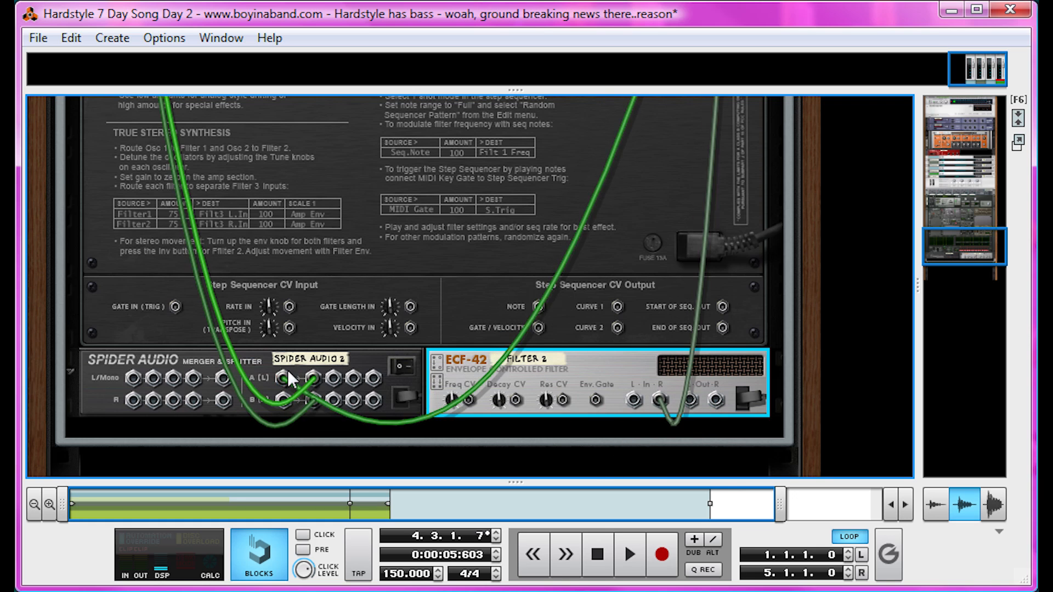
left_click_drag(649, 400, 183, 230)
scroll(580, 376, "up", 10)
key("Tab")
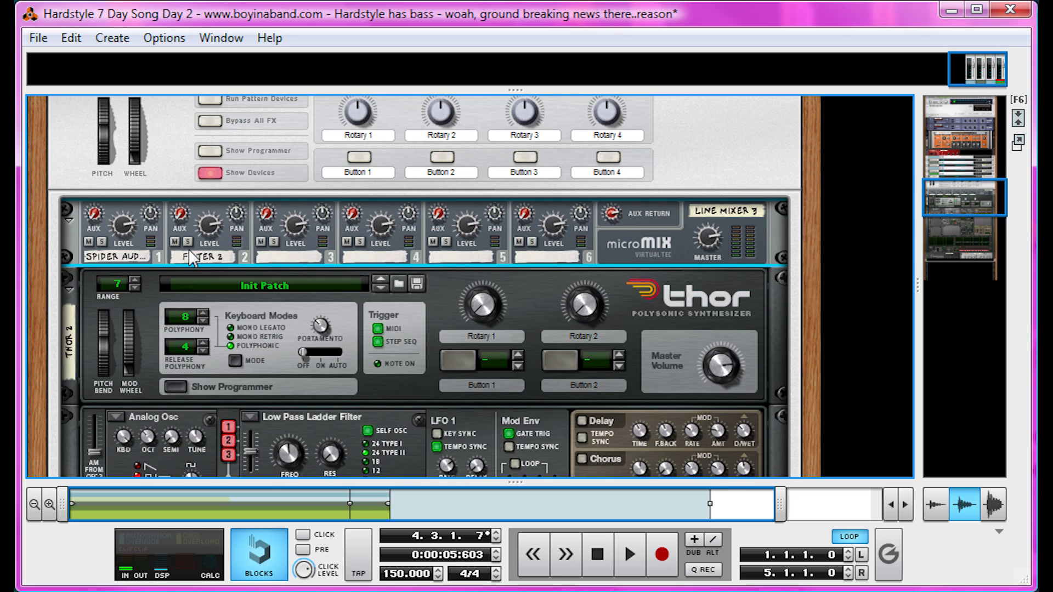
Step: Switch the ECF-42 filter to BP 12 mode and raise its resonance while auditioning the bass
scroll(279, 260, "down", 6)
scroll(280, 249, "down", 2)
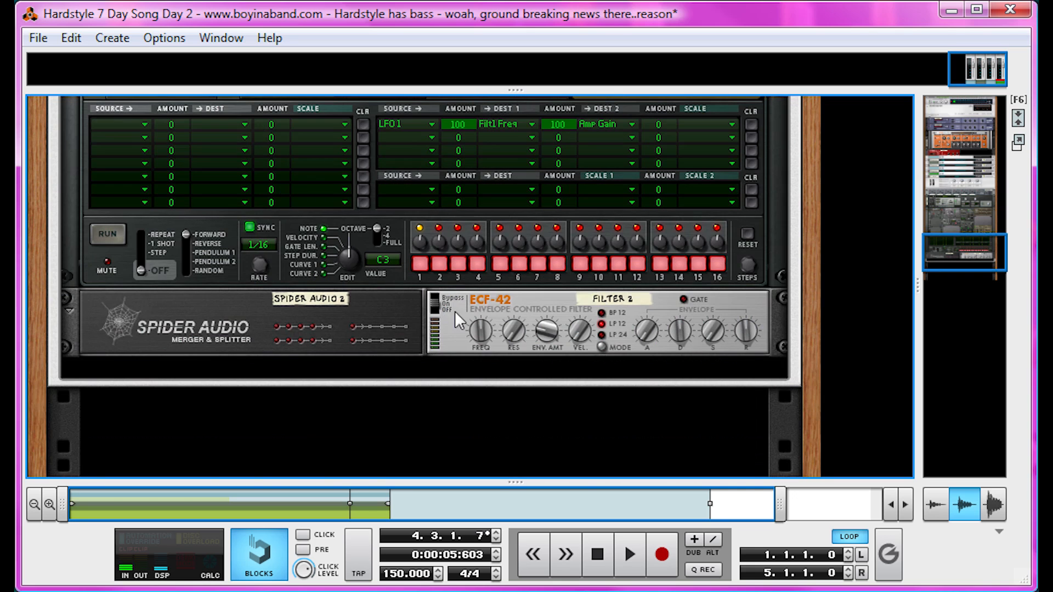
left_click(613, 311)
key("space")
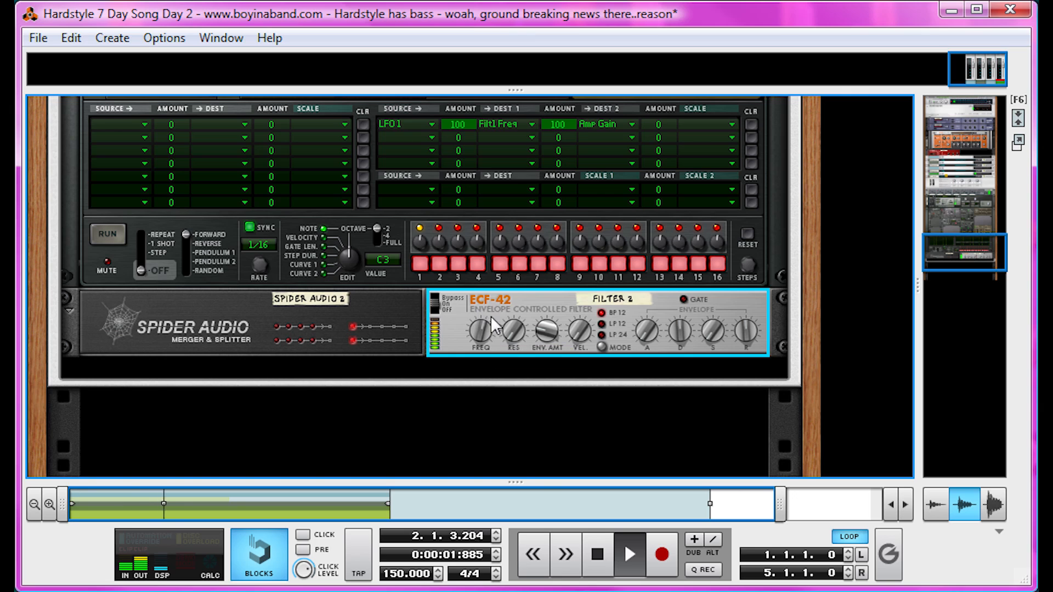
left_click_drag(514, 330, 508, 273)
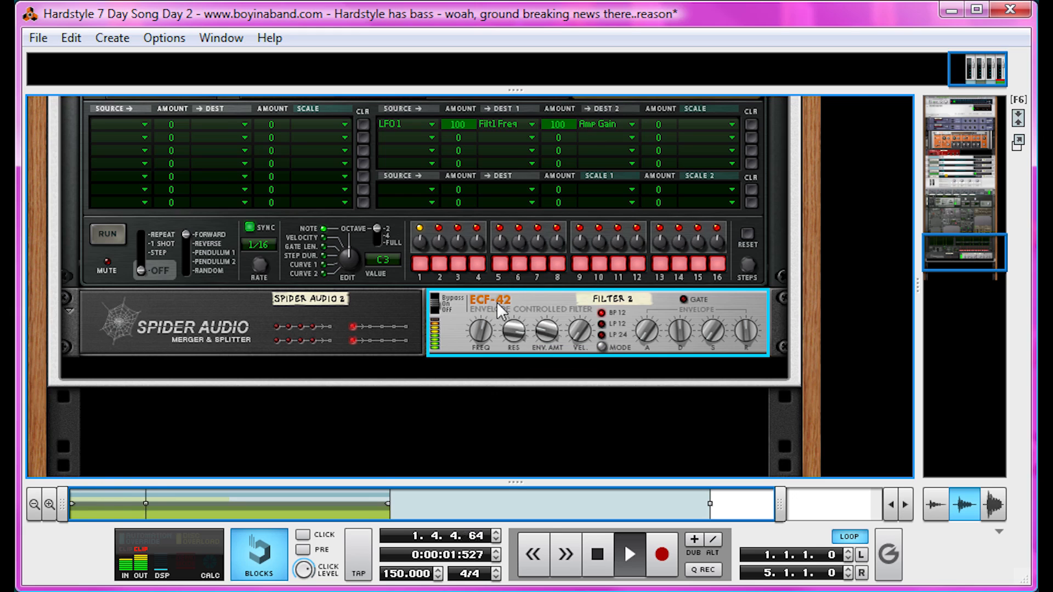
key("space")
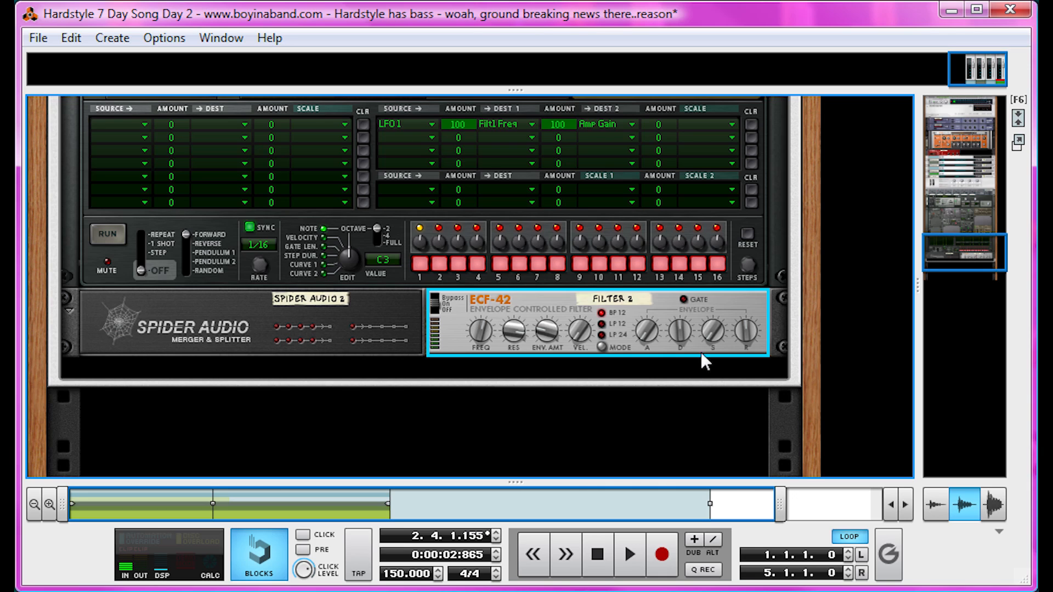
Step: Add a second ECF-42 filter after the first and try its envelope amount while auditioning the bass
right_click(707, 302)
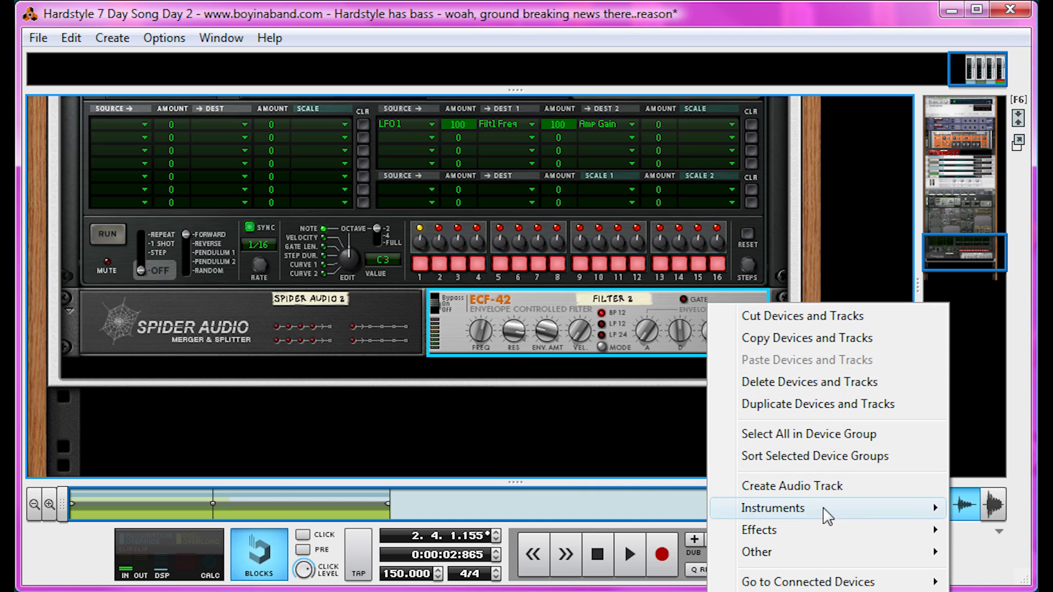
mouse_move(822, 530)
left_click(548, 591)
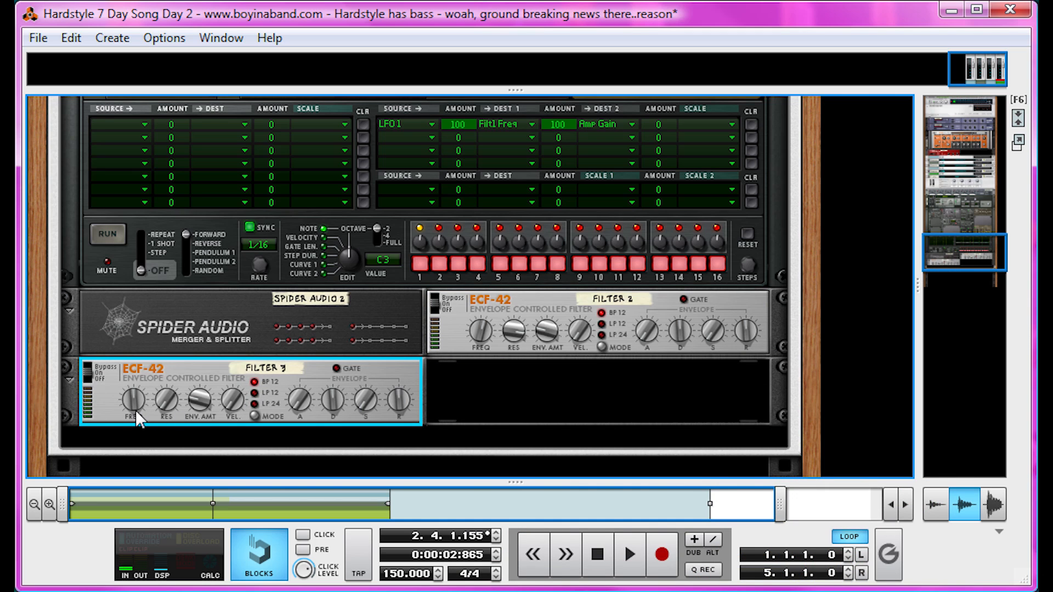
key("space")
left_click_drag(195, 404, 257, 246)
key("space")
key("space")
key("space")
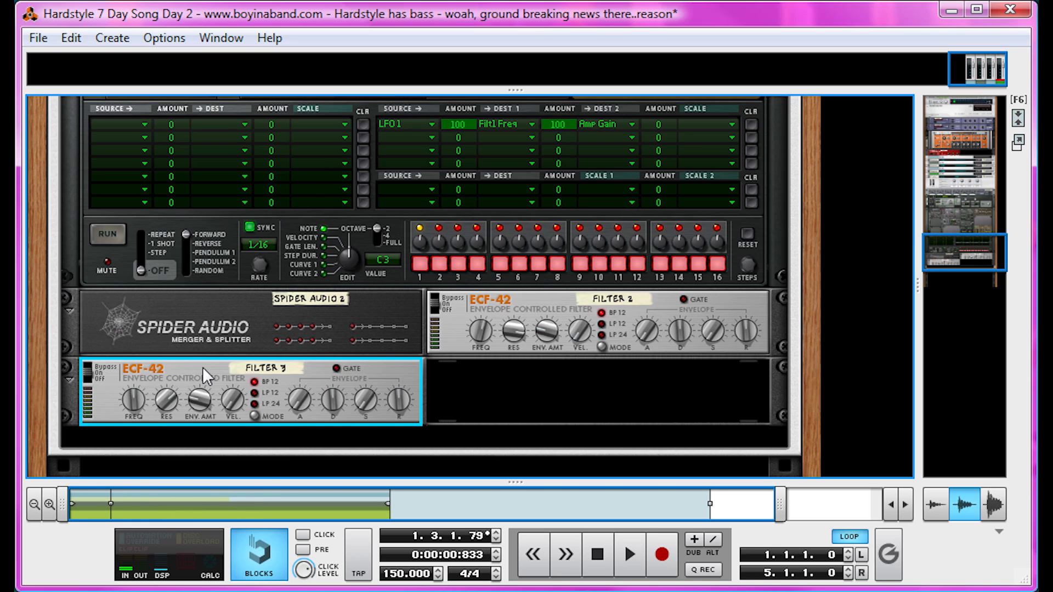
Step: Add a Scream 4 Distortion unit after the second ECF-42 filter
right_click(361, 373)
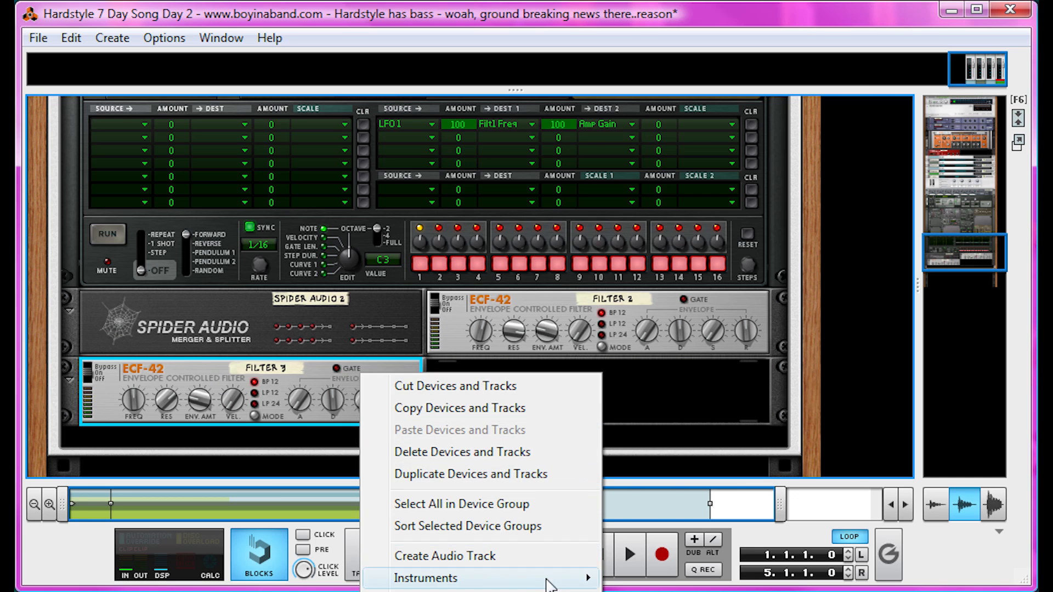
mouse_move(549, 589)
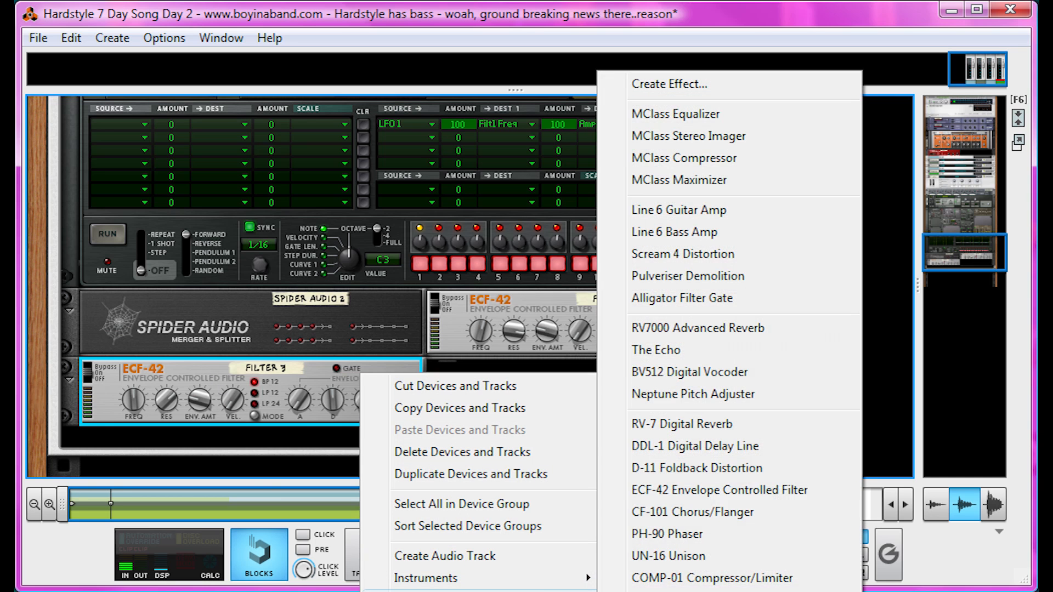
left_click(720, 255)
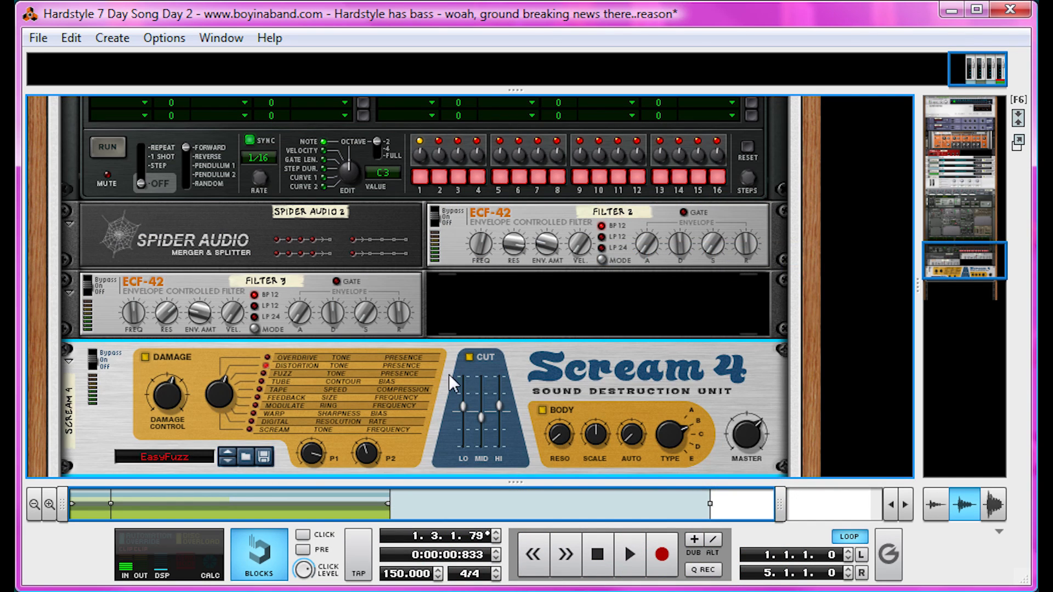
Step: Switch off the Cut and Body sections of the Scream 4 while auditioning the bass
key("space")
left_click(468, 357)
left_click(544, 410)
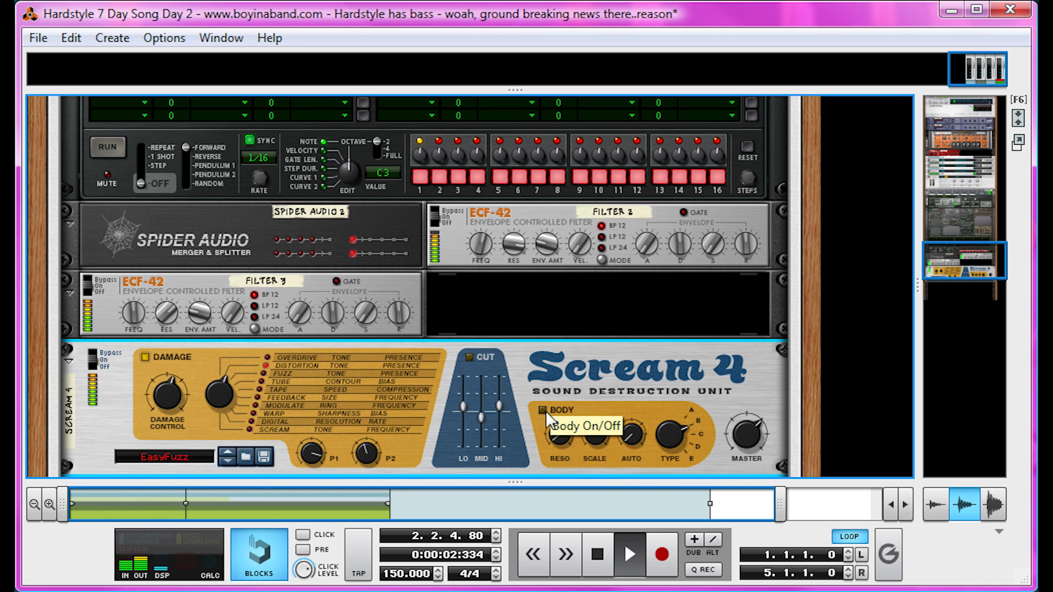
key("space")
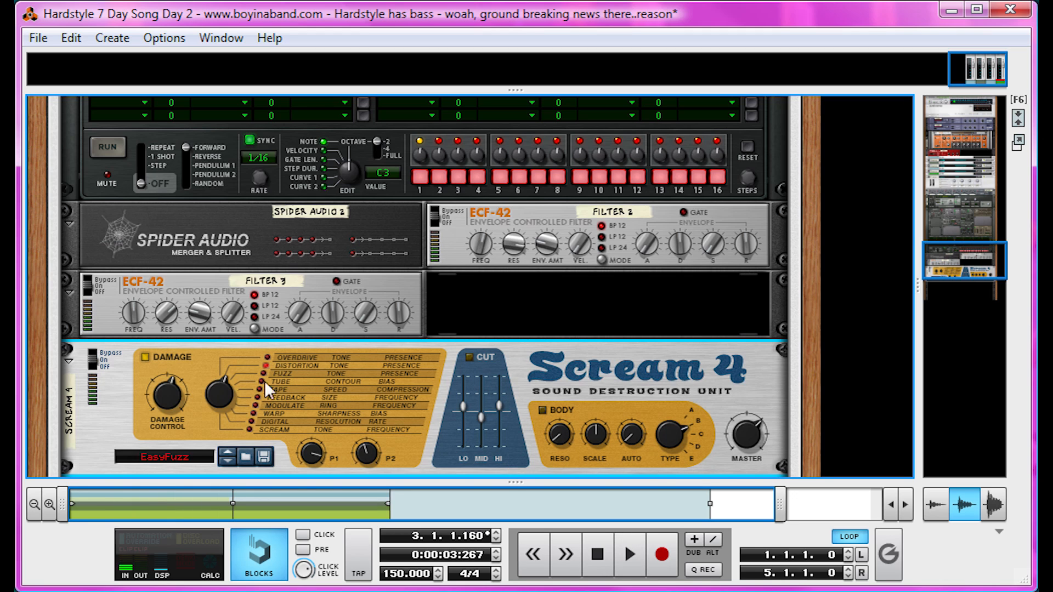
Step: Set the Scream 4 to Tube damage with Damage Control at 45, P1 centred and P2 at minimum while auditioning
key("space")
left_click_drag(228, 399, 227, 384)
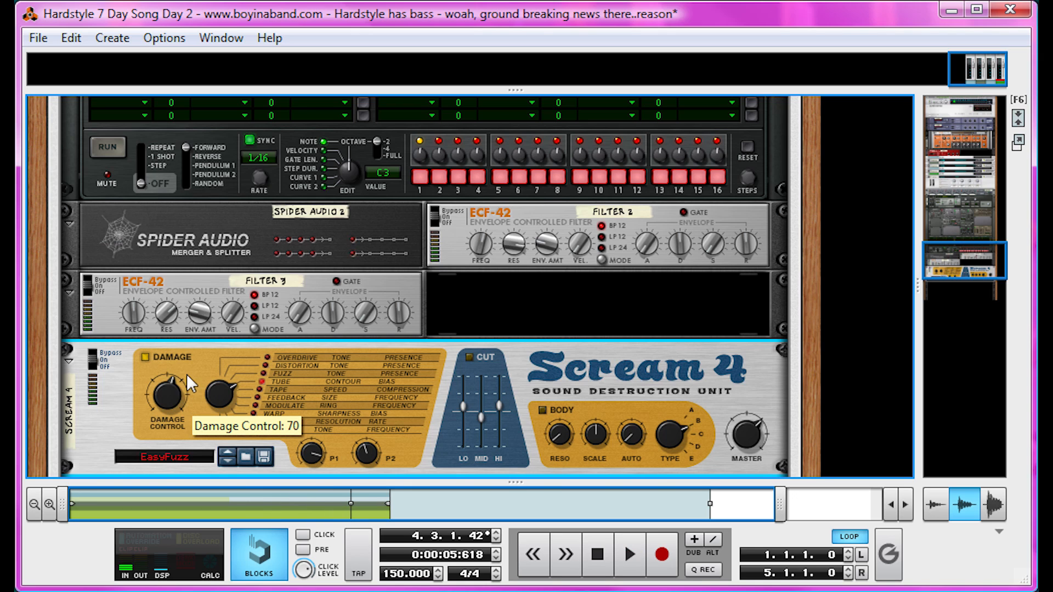
left_click_drag(159, 402, 148, 430)
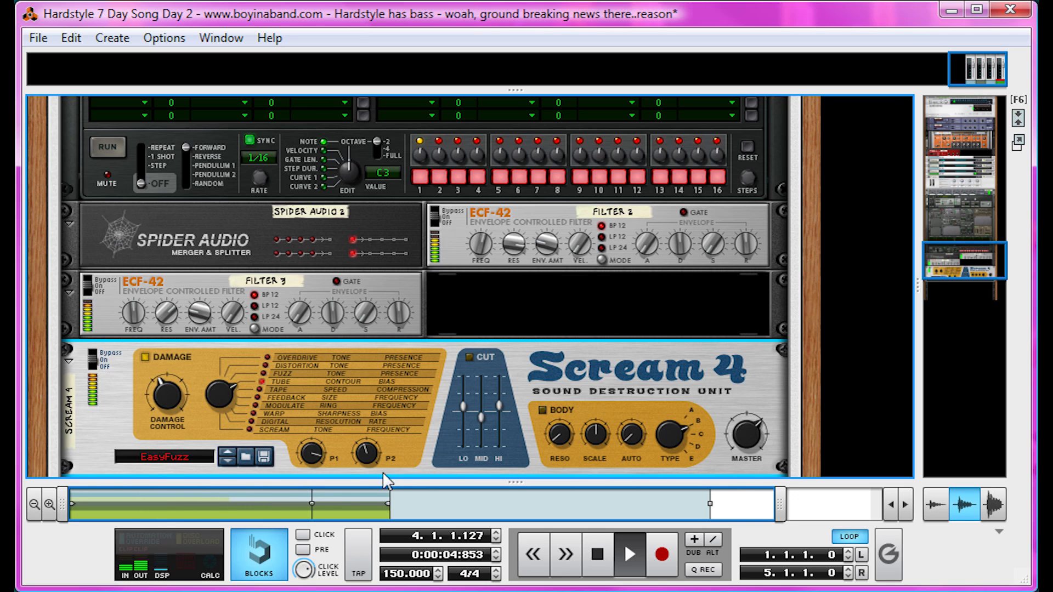
left_click_drag(325, 458, 304, 483)
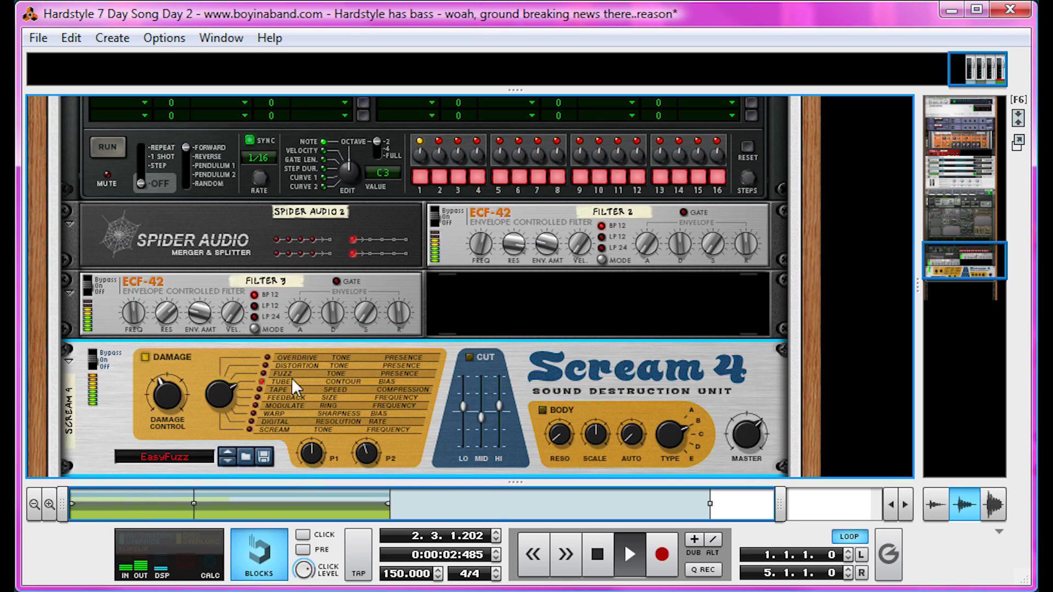
left_click_drag(373, 448, 365, 503)
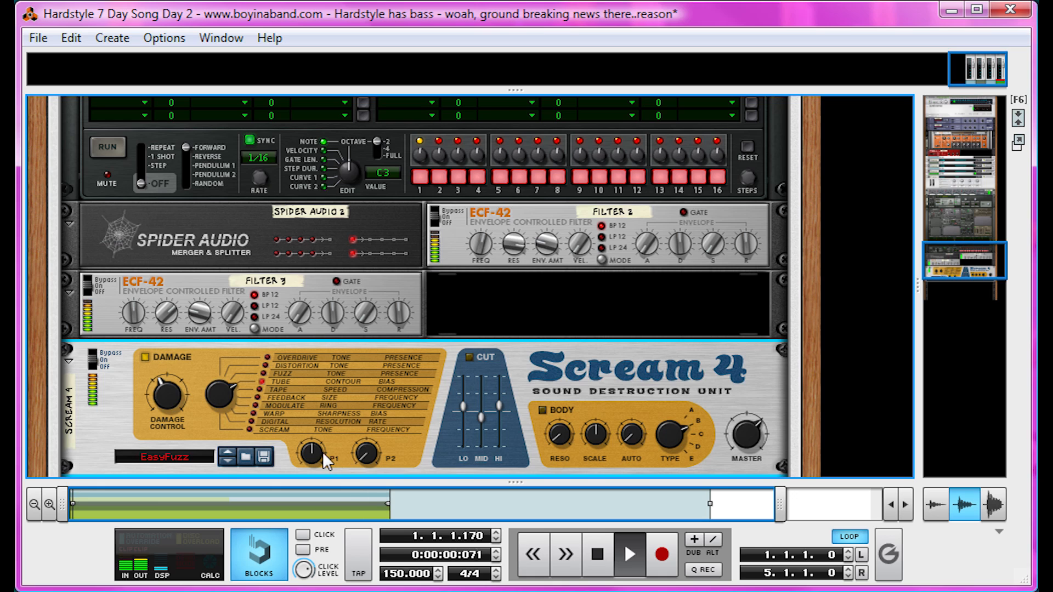
left_click_drag(171, 401, 169, 413)
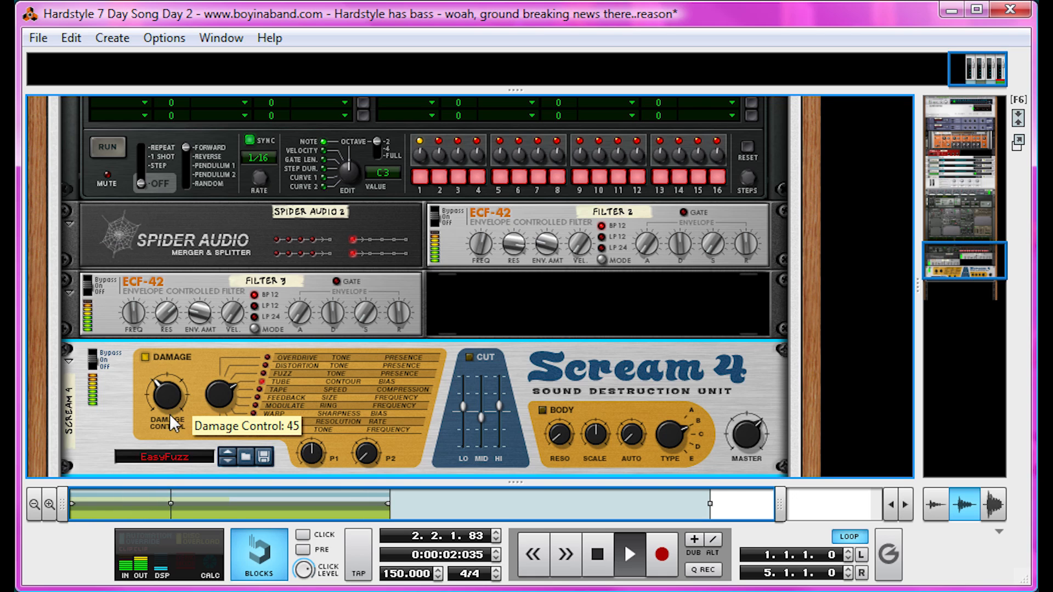
key("space")
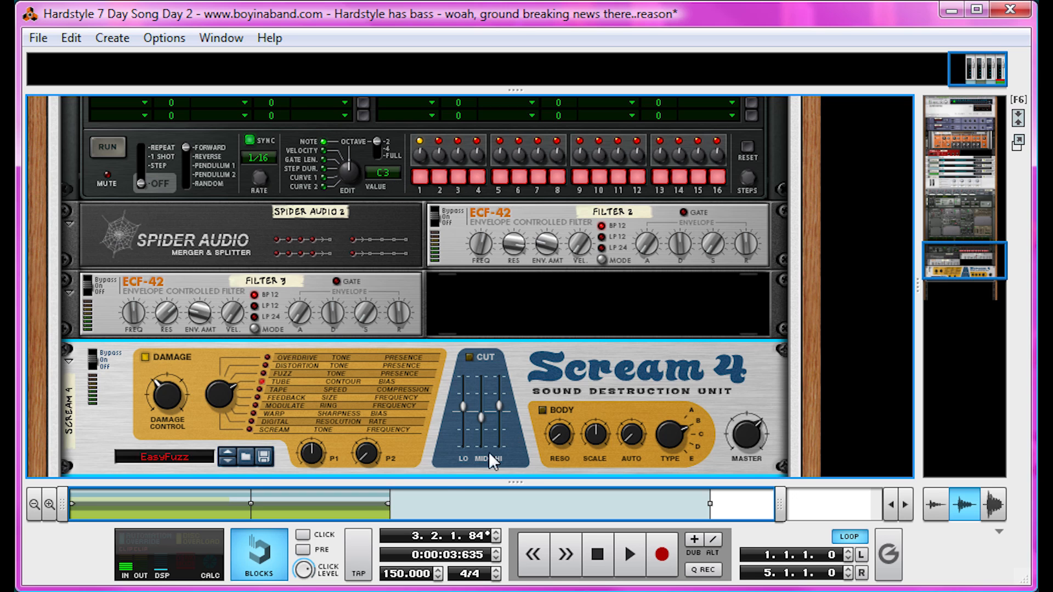
Step: Unsolo the Scream 4 channel on the line mixer and lower its level while auditioning both layers together
scroll(401, 413, "up", 10)
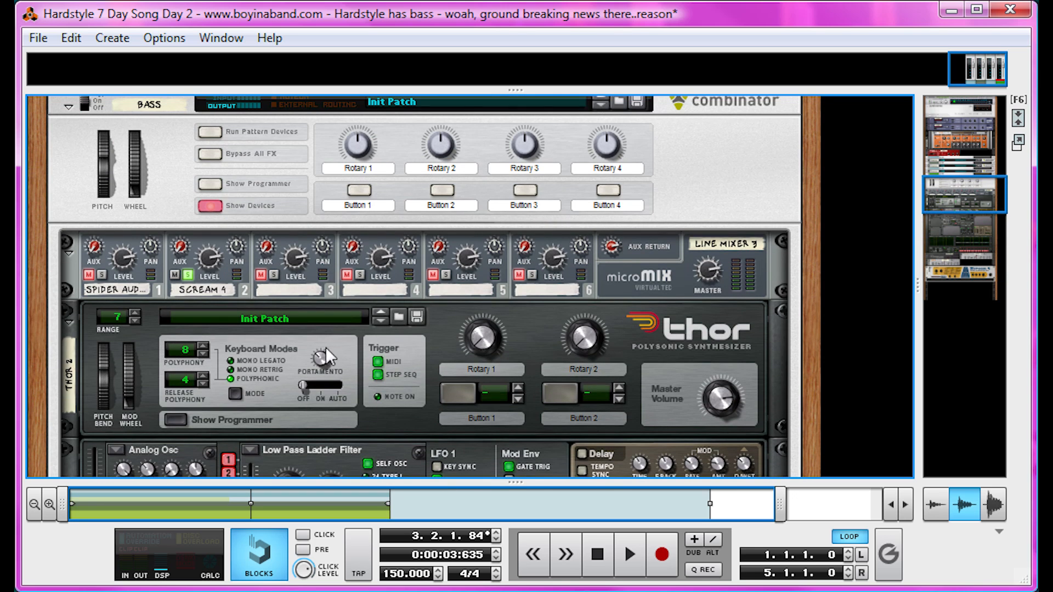
key("space")
left_click(189, 275)
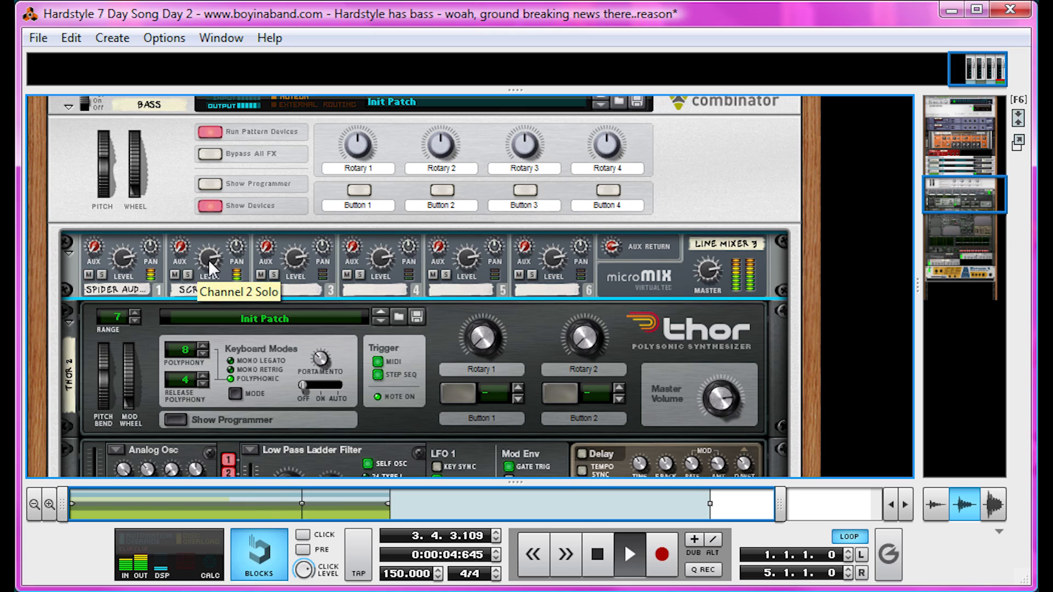
left_click_drag(207, 259, 193, 283)
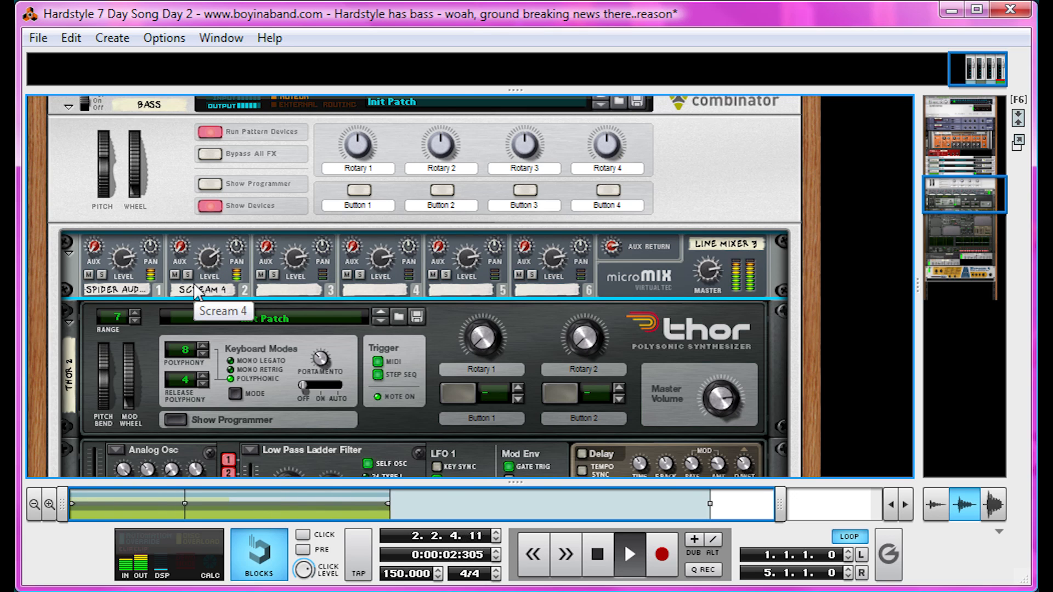
key("space")
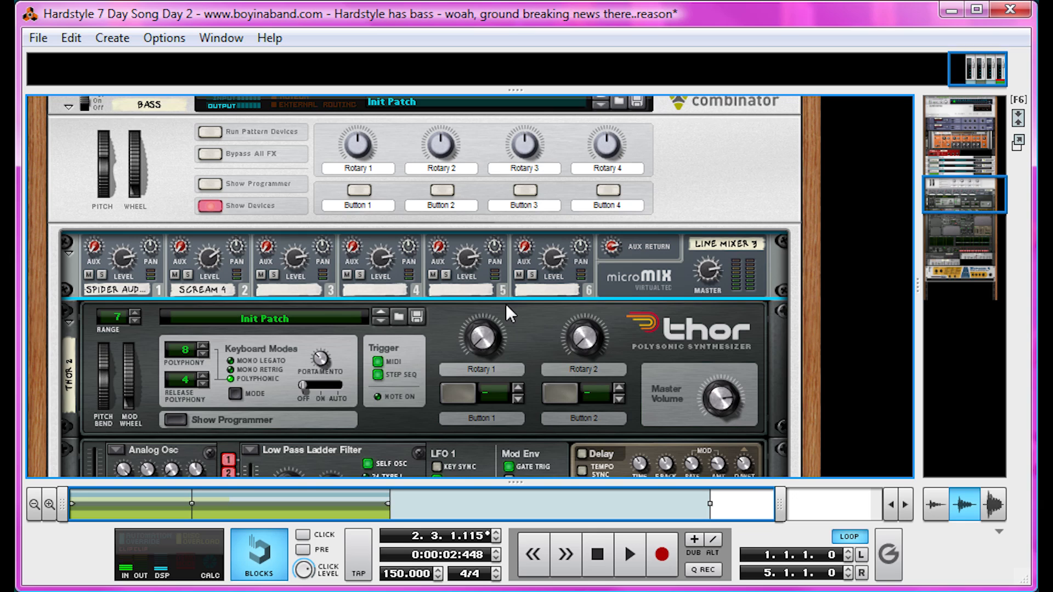
Step: Add an RV7000 Advanced Reverb to the line mixer, load the ALL Cl Long Hall patch and audition the bass
left_click(691, 332)
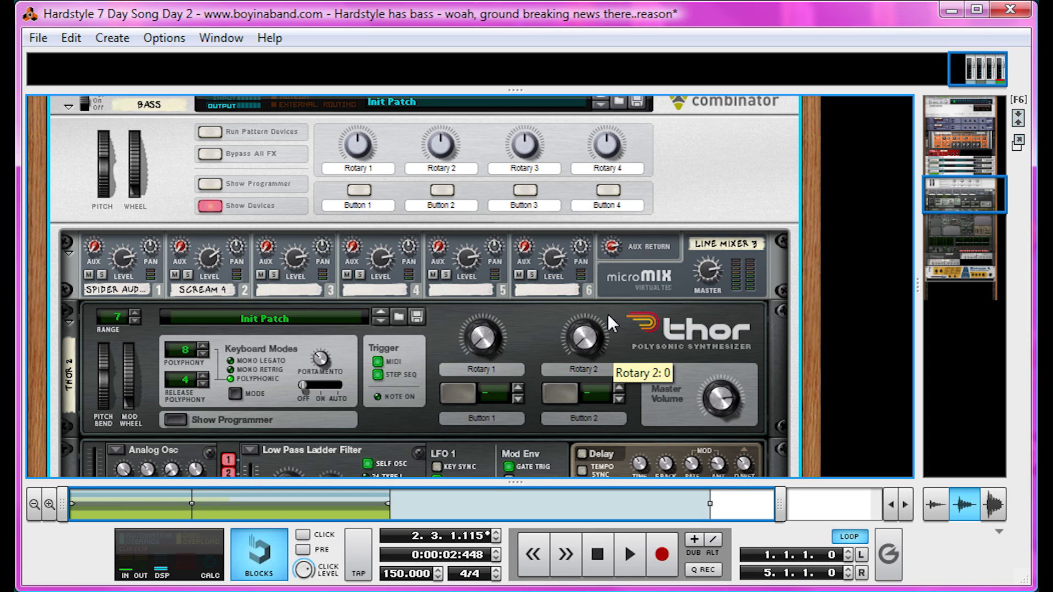
right_click(634, 281)
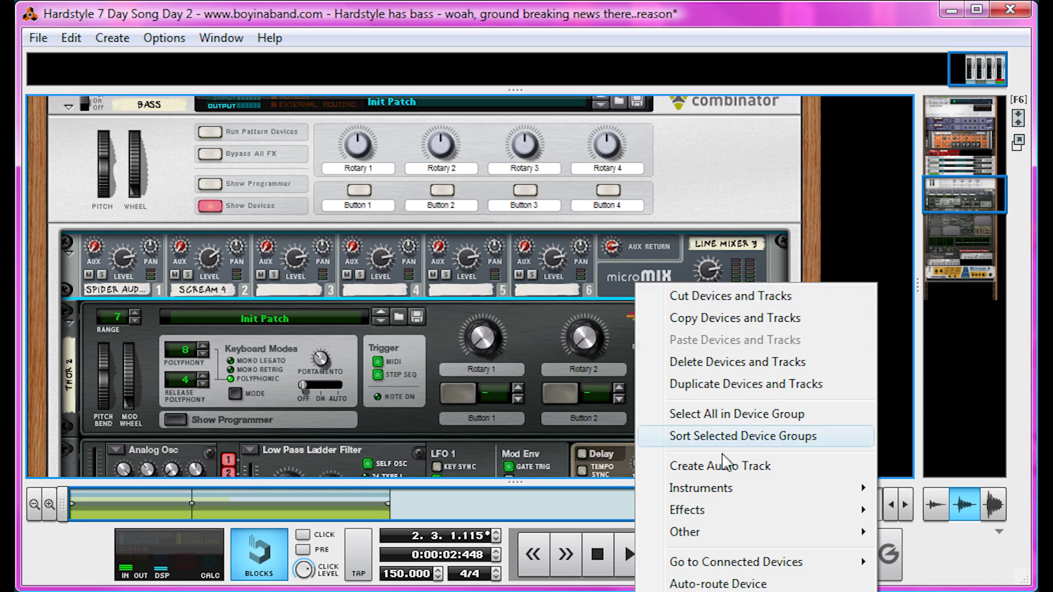
mouse_move(738, 509)
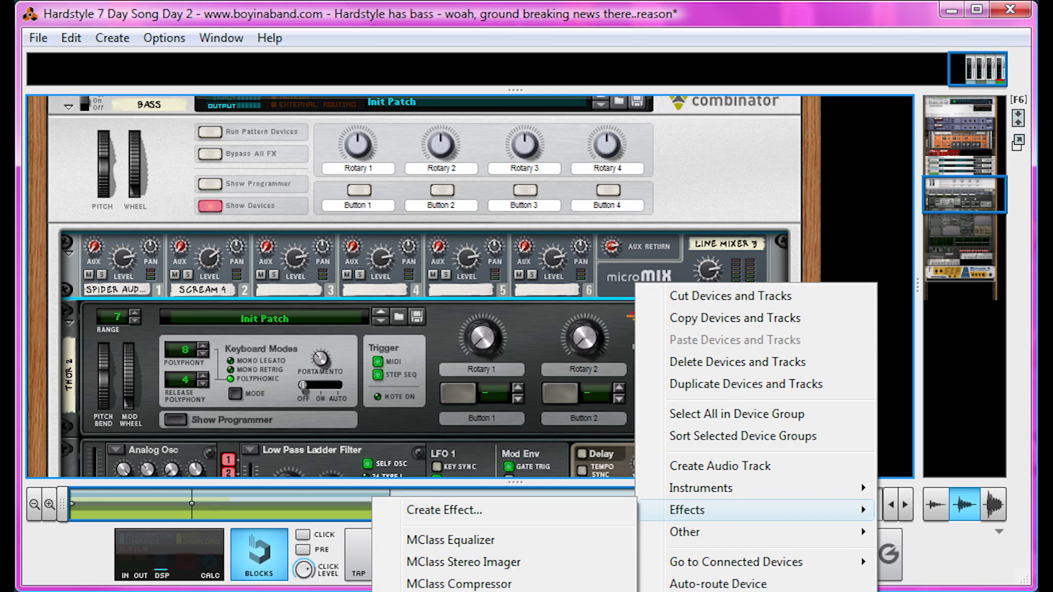
left_click(438, 591)
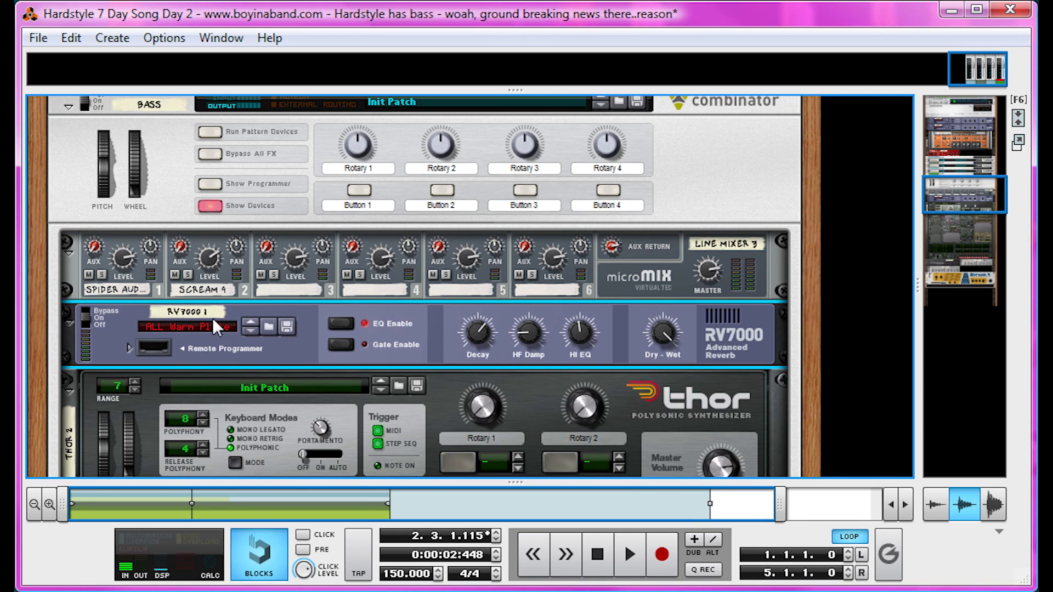
left_click(208, 327)
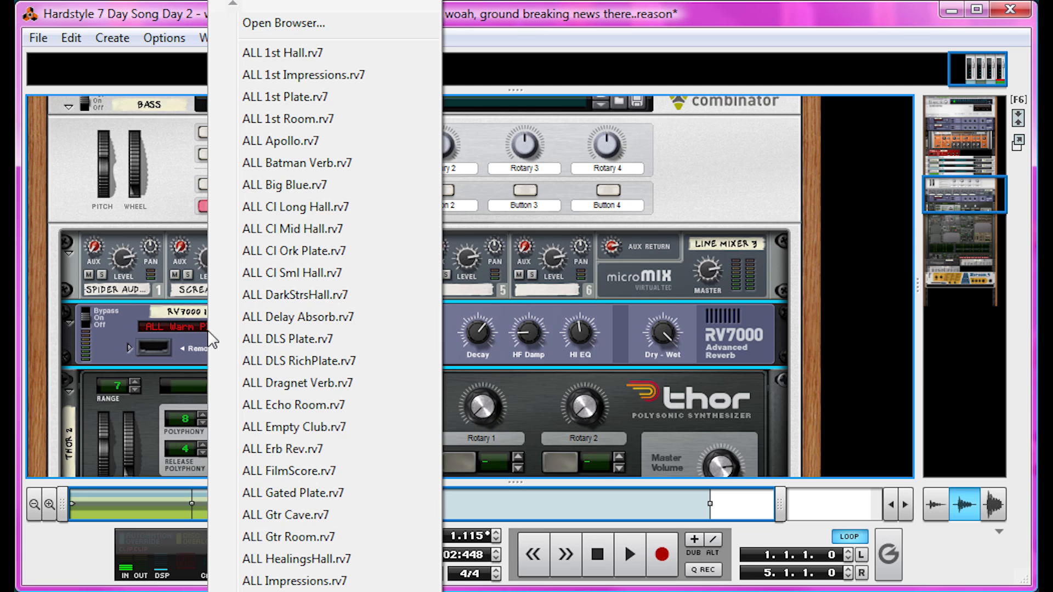
left_click(303, 212)
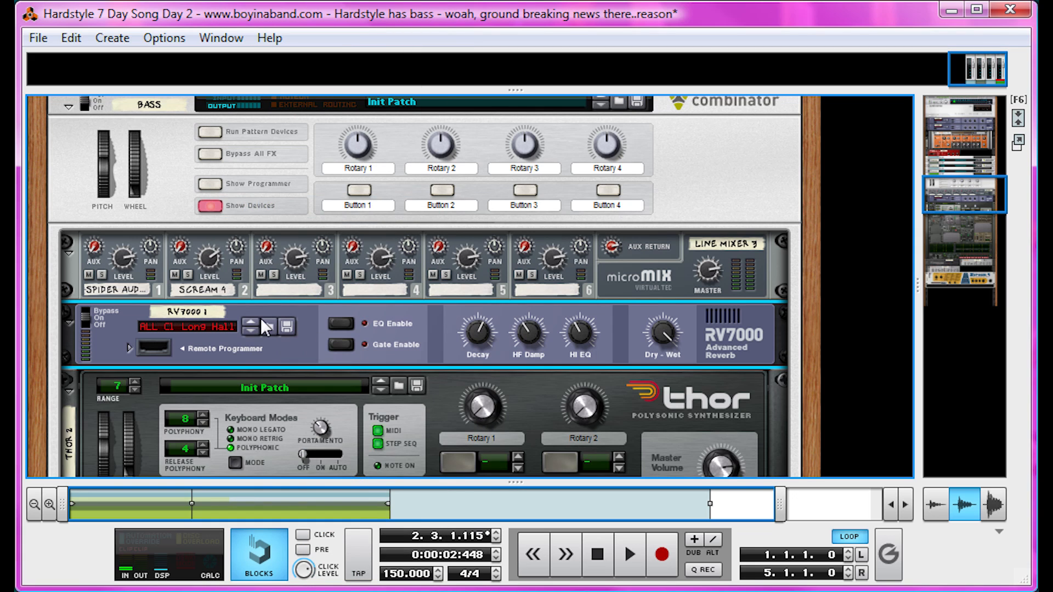
key("space")
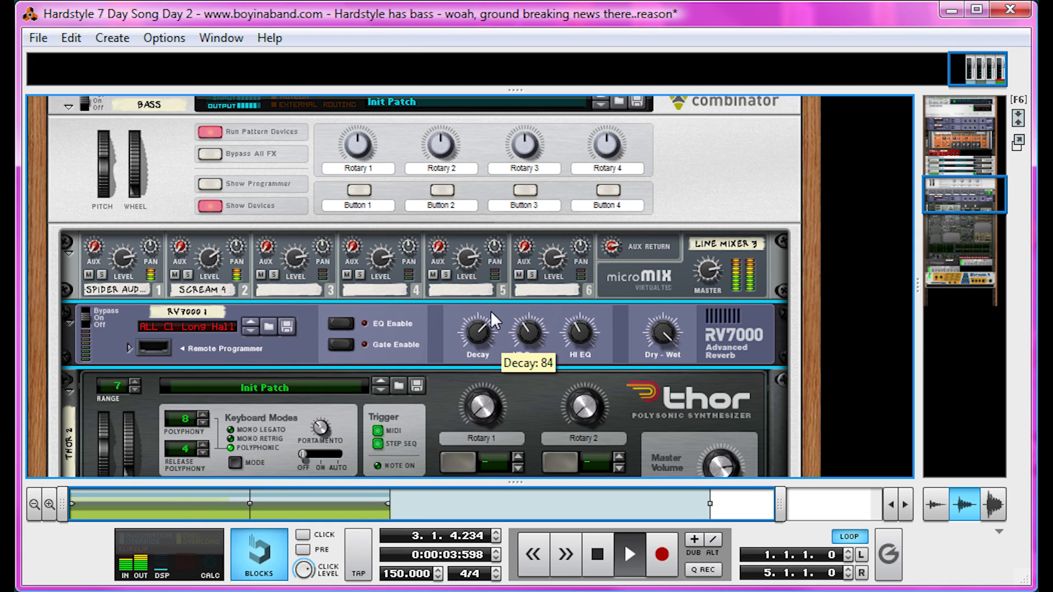
key("space")
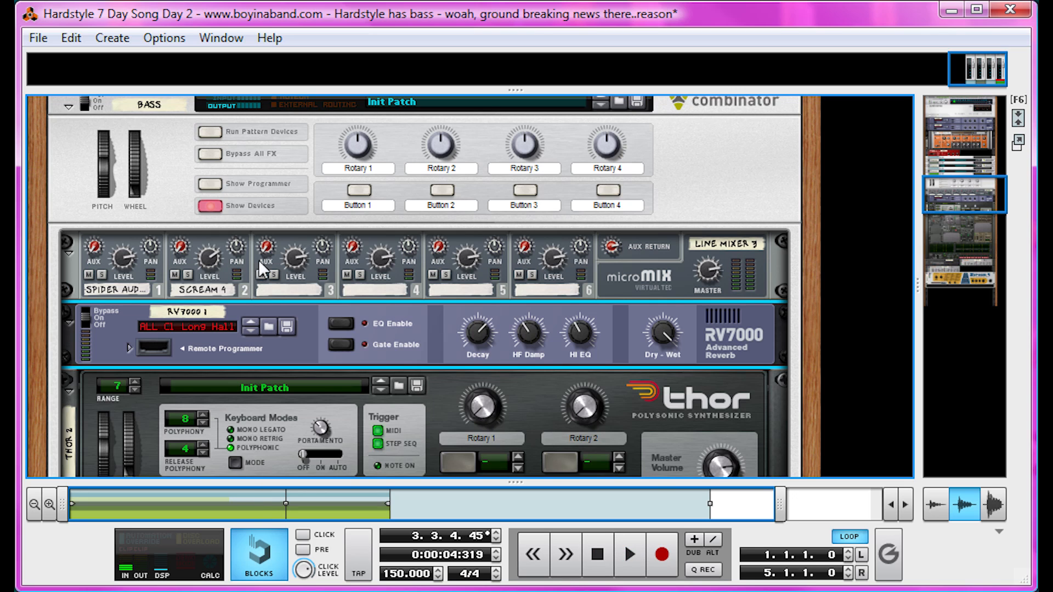
Step: Raise the aux send of line mixer channel 2 to 67 while auditioning the reverb
key("space")
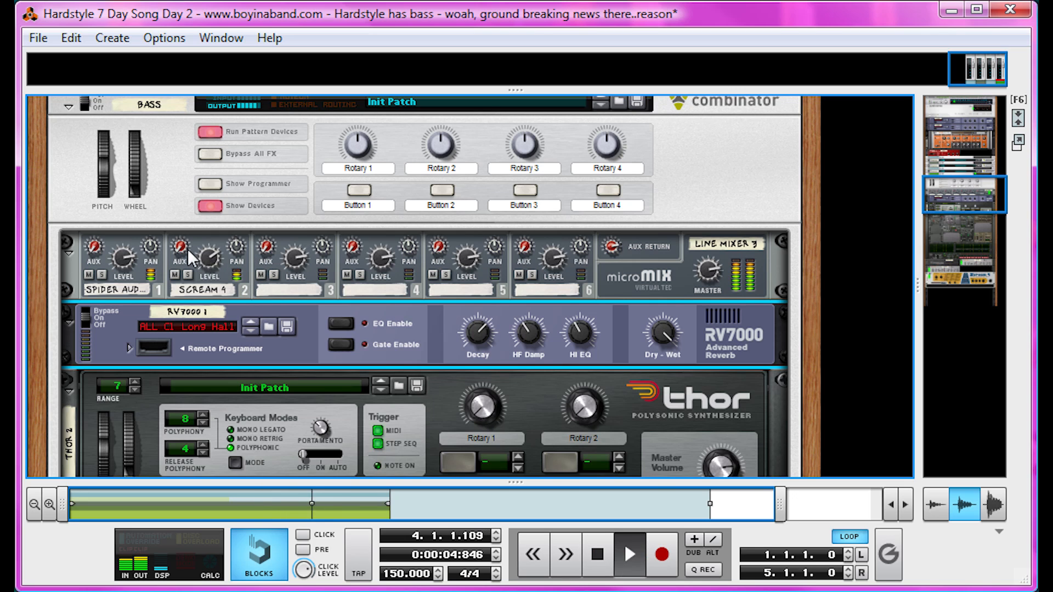
left_click_drag(187, 249, 193, 111)
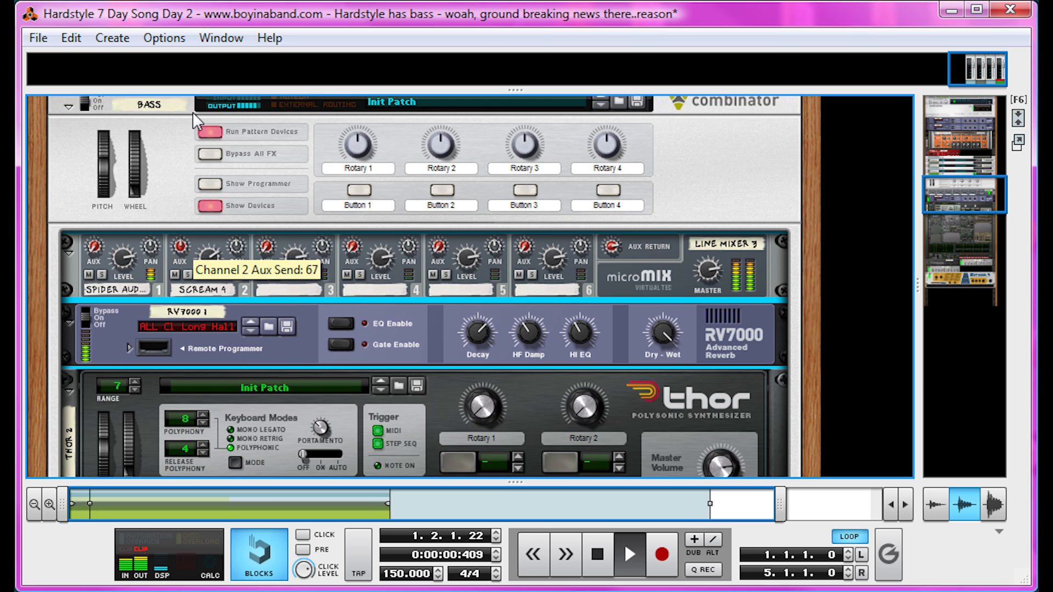
scroll(193, 112, "down", 2)
right_click(34, 112)
left_click(573, 177)
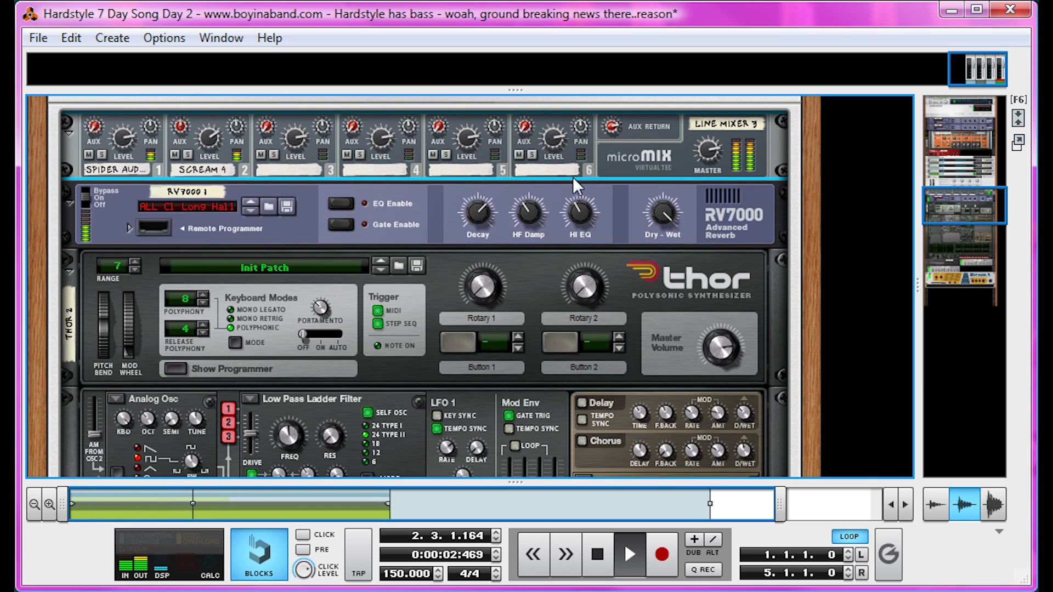
key("space")
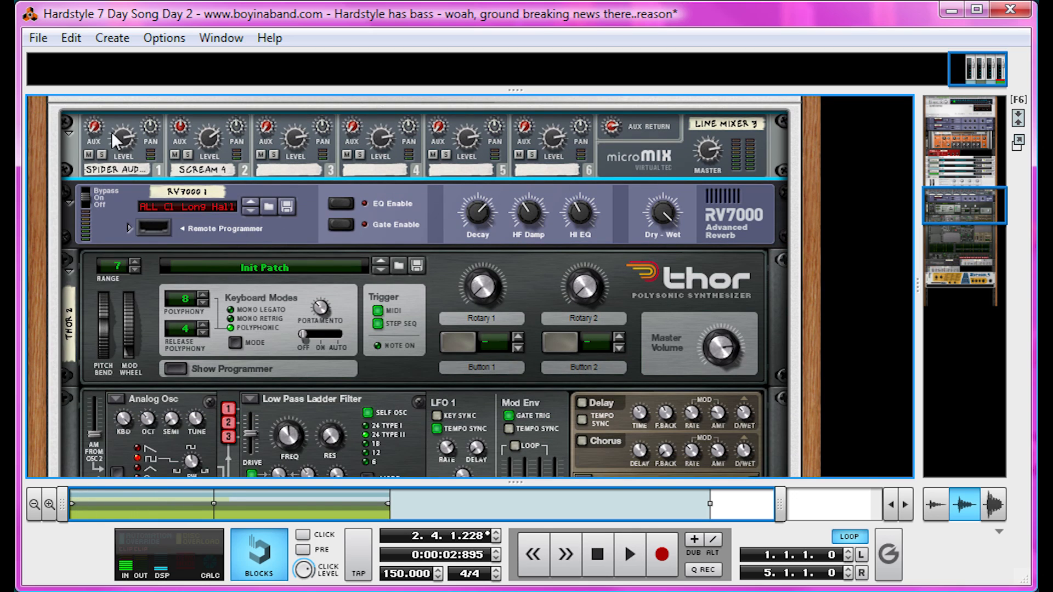
Step: Add an MClass Equalizer after the line mixer and place it above the mixer in the Combinator rack
left_click(222, 203)
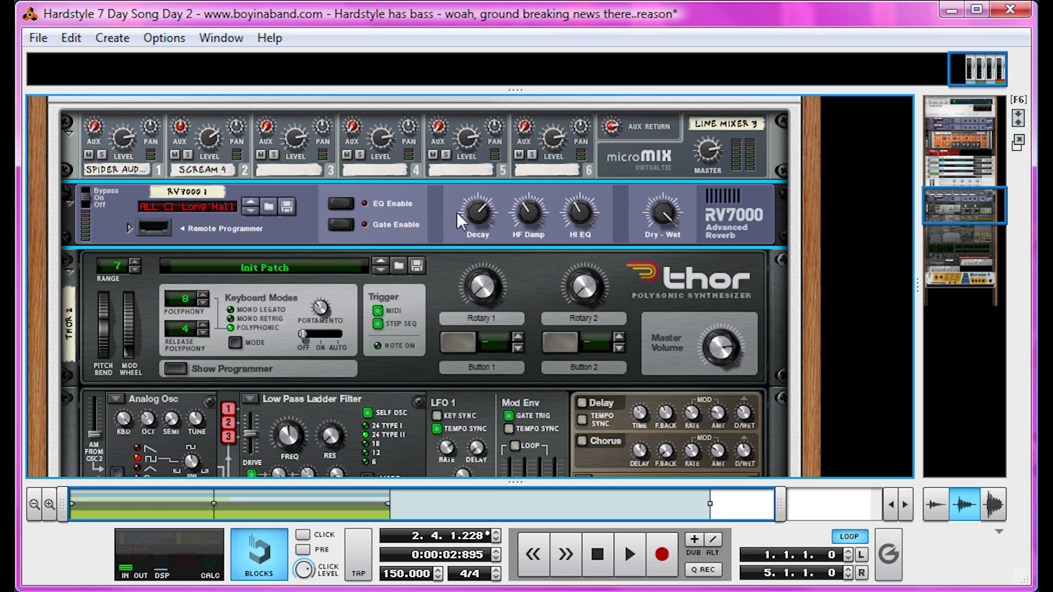
right_click(651, 136)
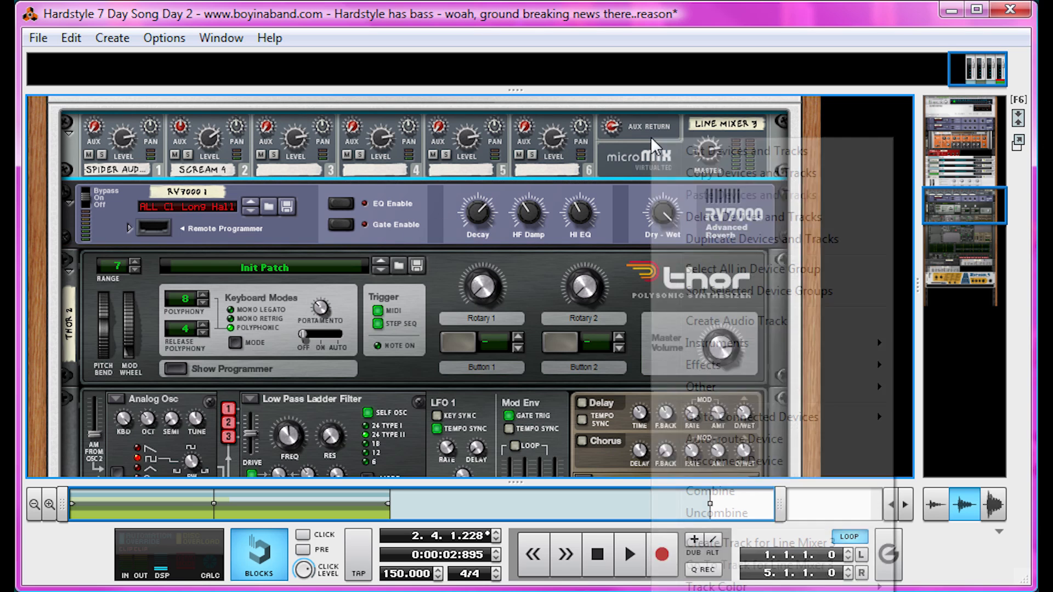
mouse_move(748, 364)
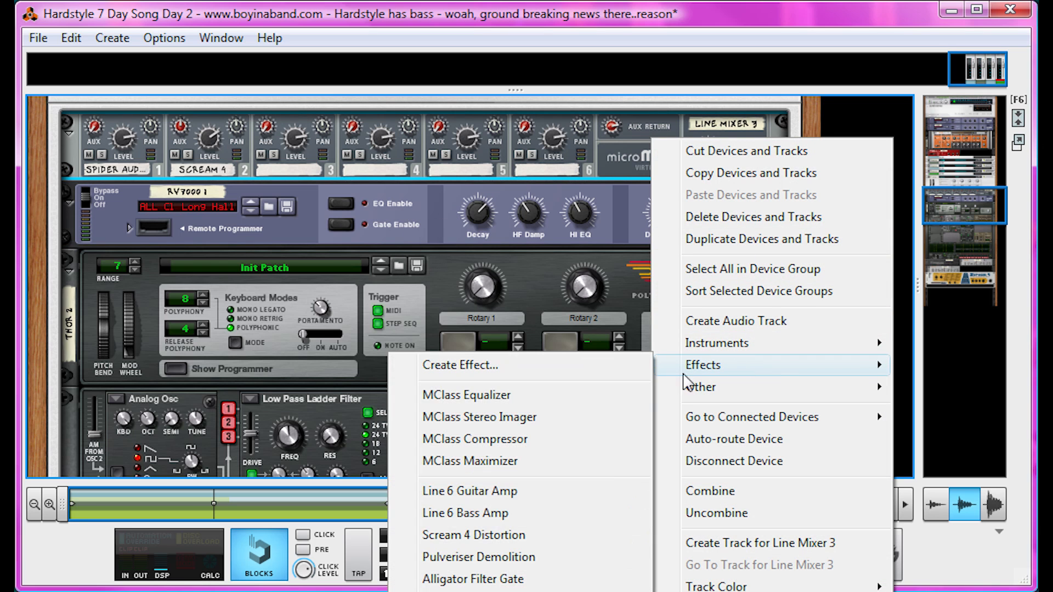
left_click(599, 399)
left_click_drag(76, 289, 70, 150)
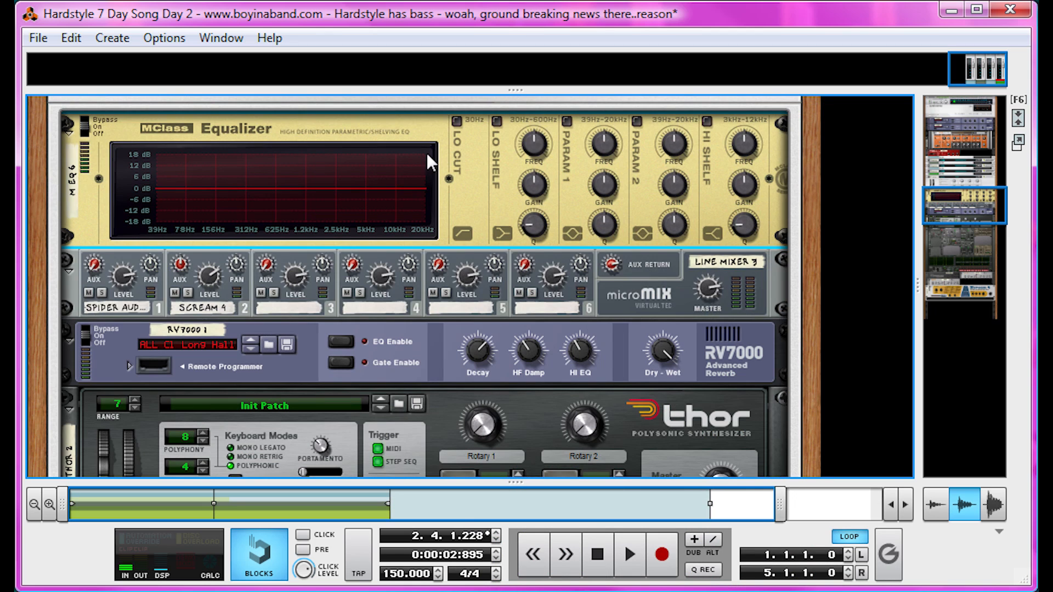
Step: Enable the equalizer's low shelf and boost its gain to 6.3 dB during playback
key("space")
left_click(496, 121)
mouse_move(533, 184)
left_mouse_down()
mouse_move(537, 165)
mouse_move(534, 180)
left_mouse_up()
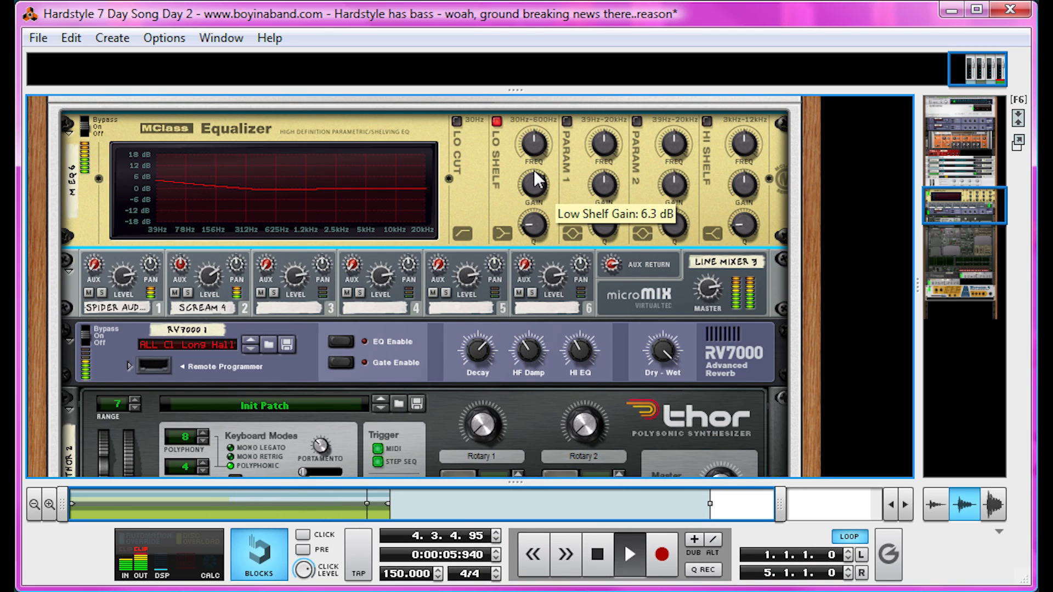
Step: Enable the equalizer's Param 1 band at 304.2 Hz, boost its gain and set its Q to 1.4
left_click(566, 122)
left_click_drag(601, 151, 586, 167)
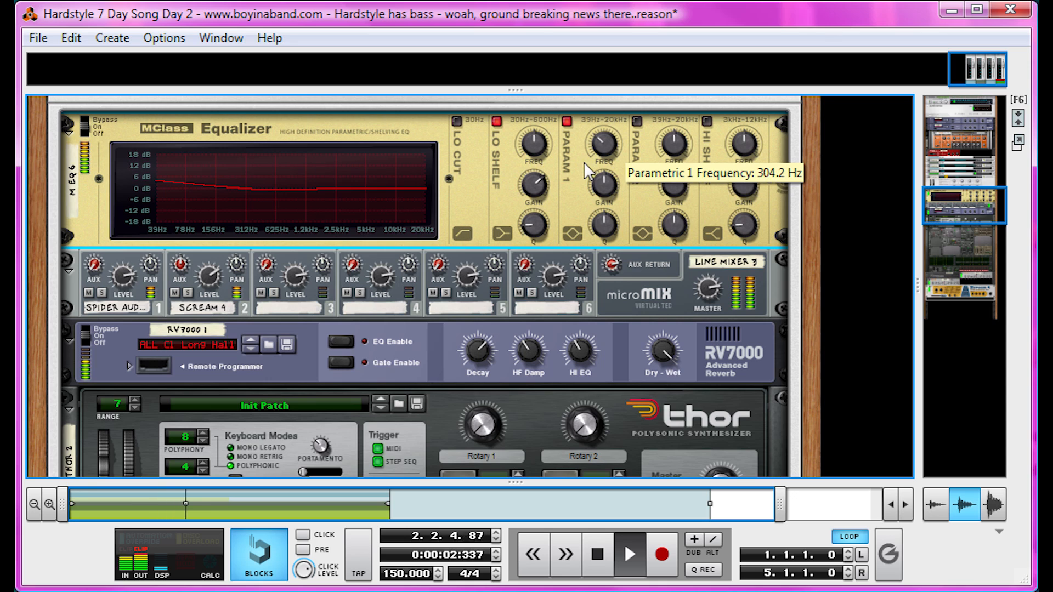
left_click_drag(604, 184, 535, 329)
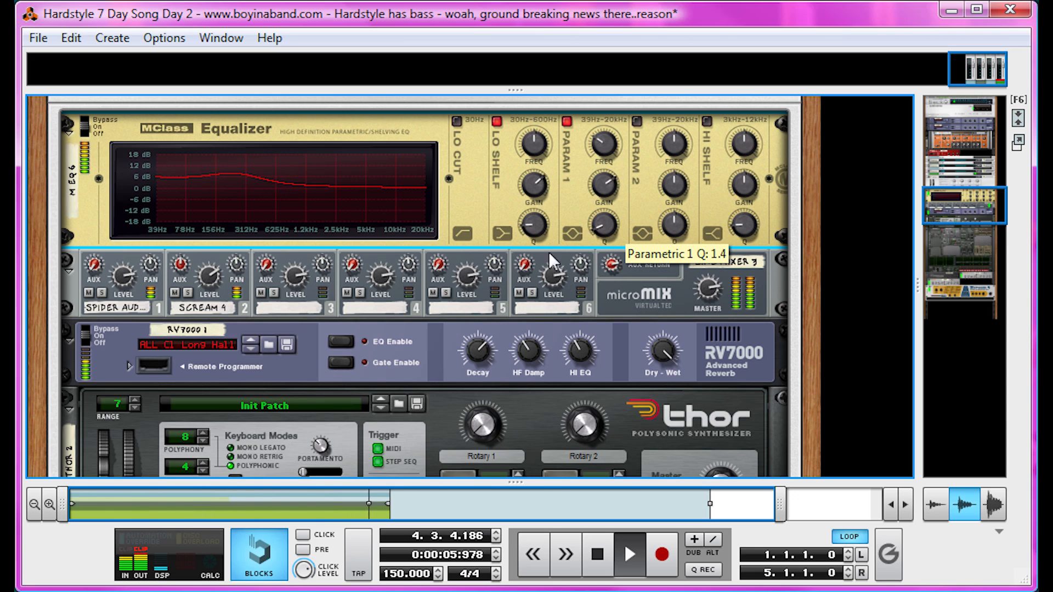
key("space")
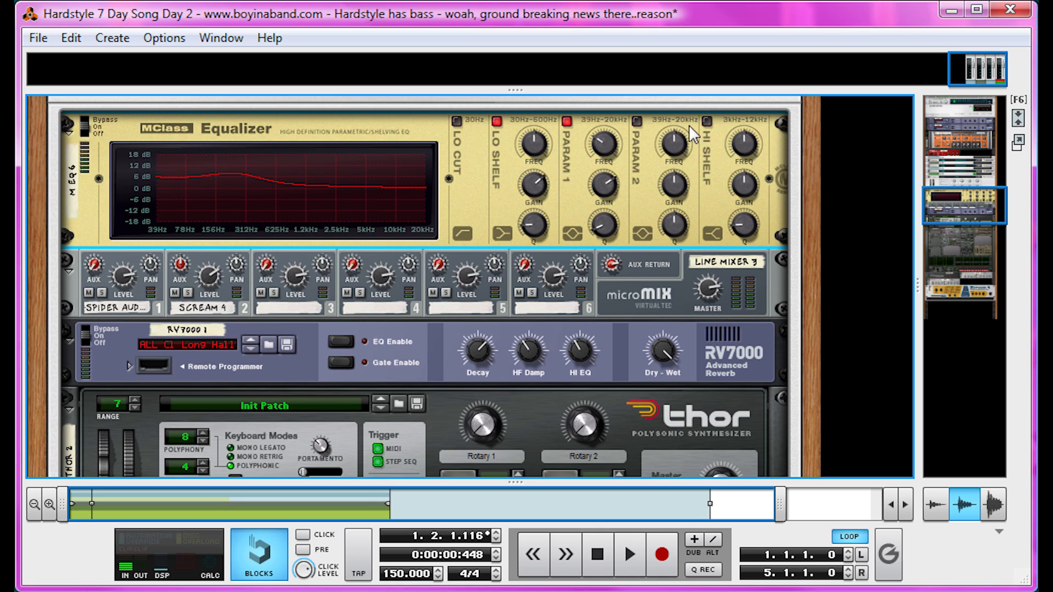
Step: Enable the equalizer's Param 2 band at 5.567 kHz, boost its gain and set its Q to 3.3
left_click(637, 121)
left_click_drag(674, 143, 655, 165)
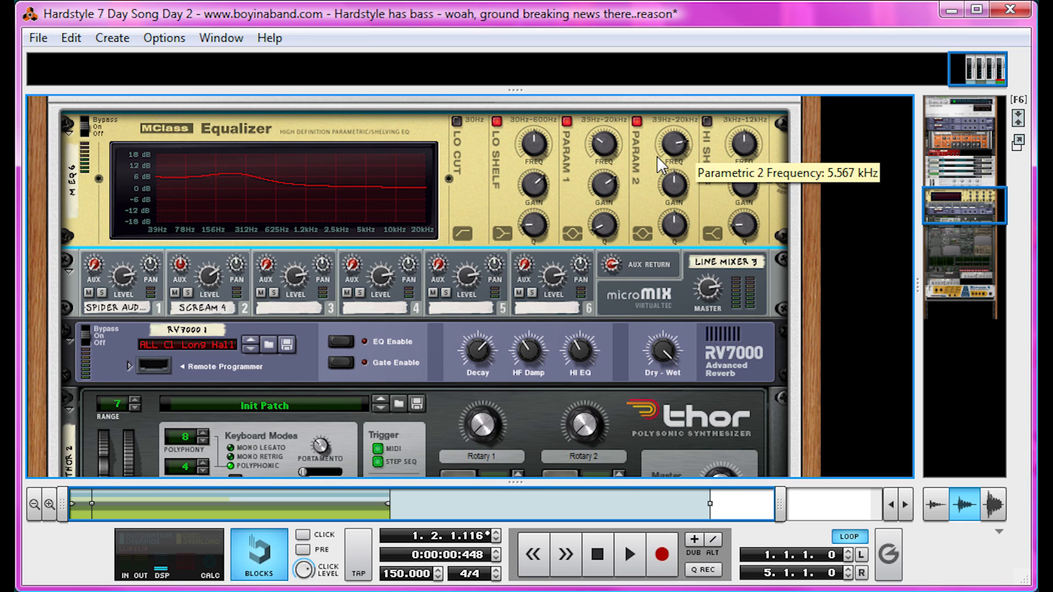
key("space")
left_click_drag(679, 182, 679, 144)
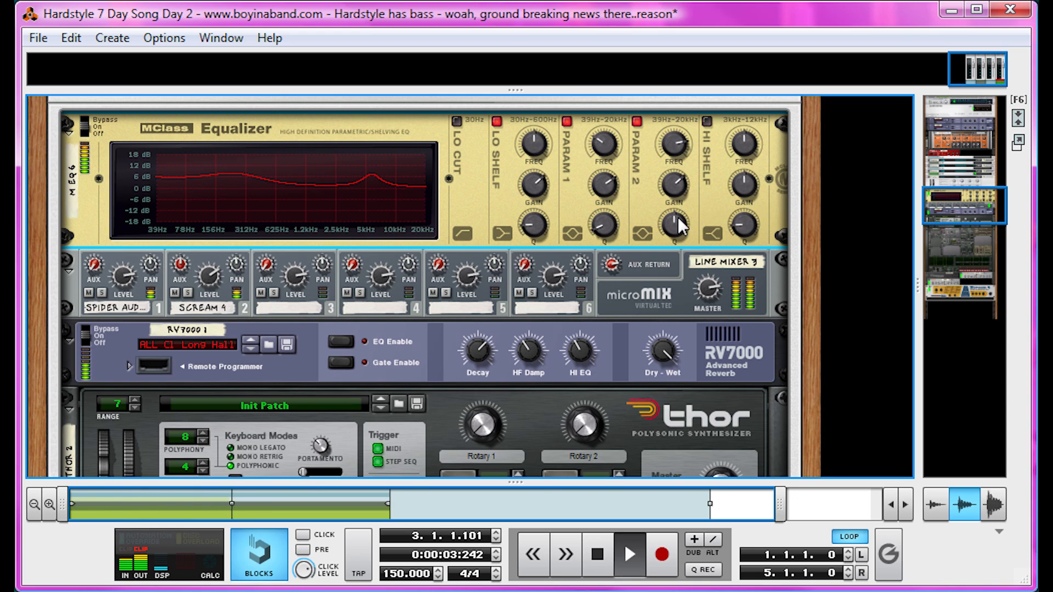
left_click_drag(676, 217, 663, 229)
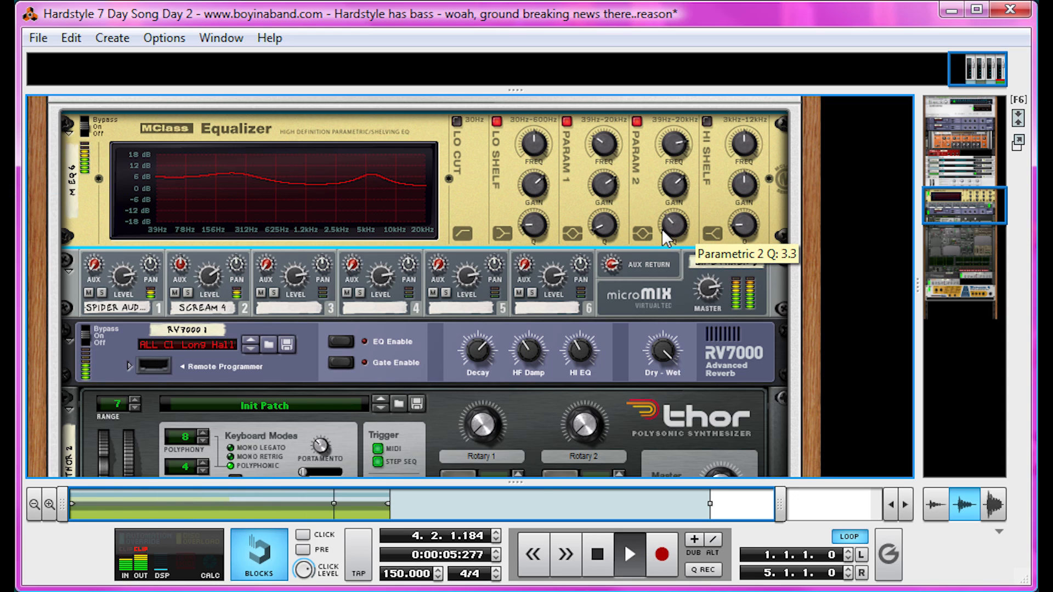
Step: Enable the equalizer's high shelf and boost its gain while playing the bass
key("space")
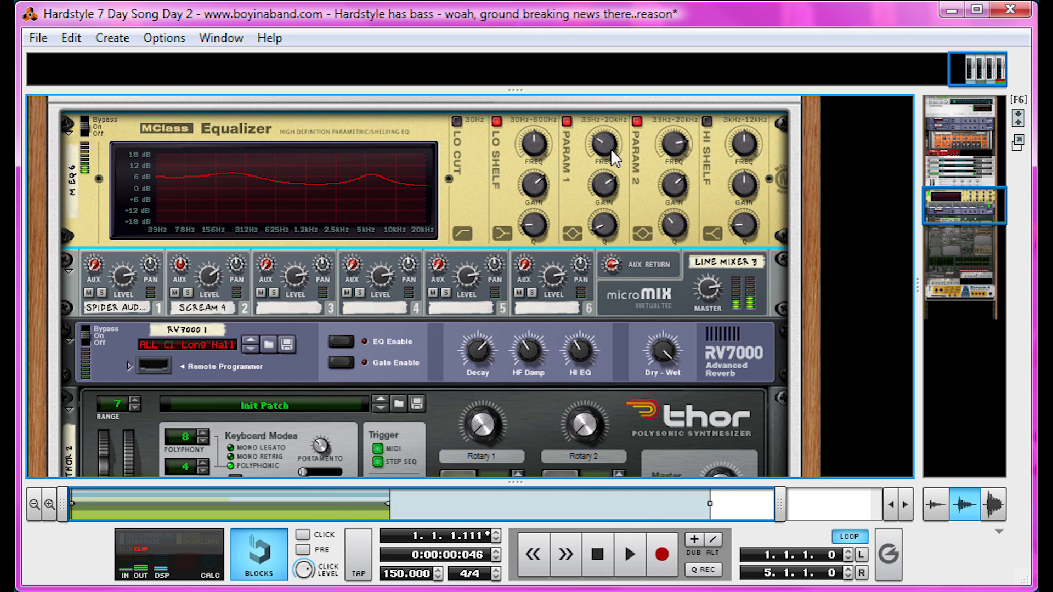
key("space")
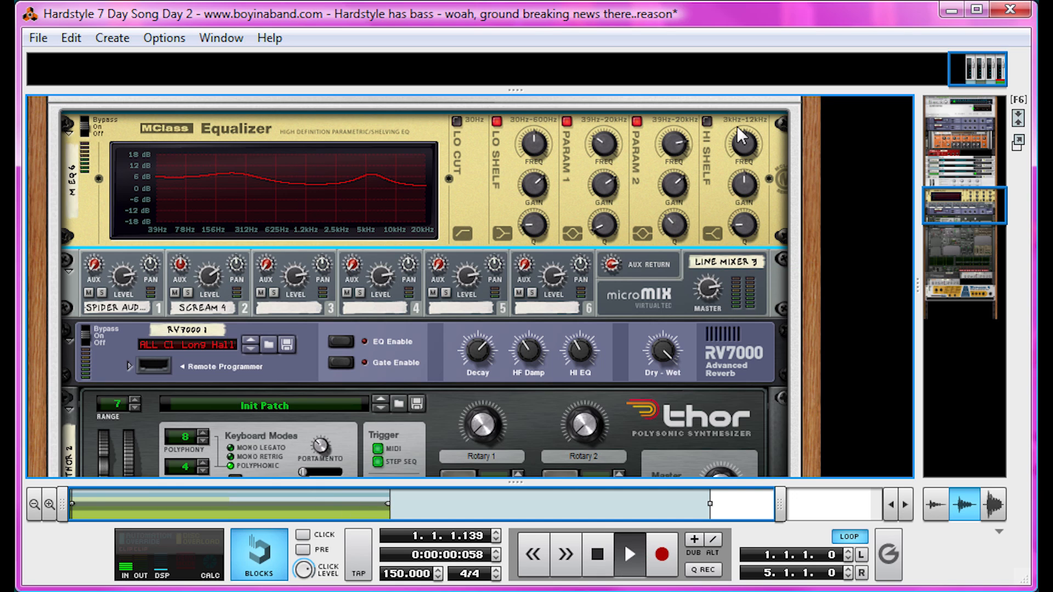
left_click(707, 121)
left_click_drag(751, 185, 749, 178)
key("space")
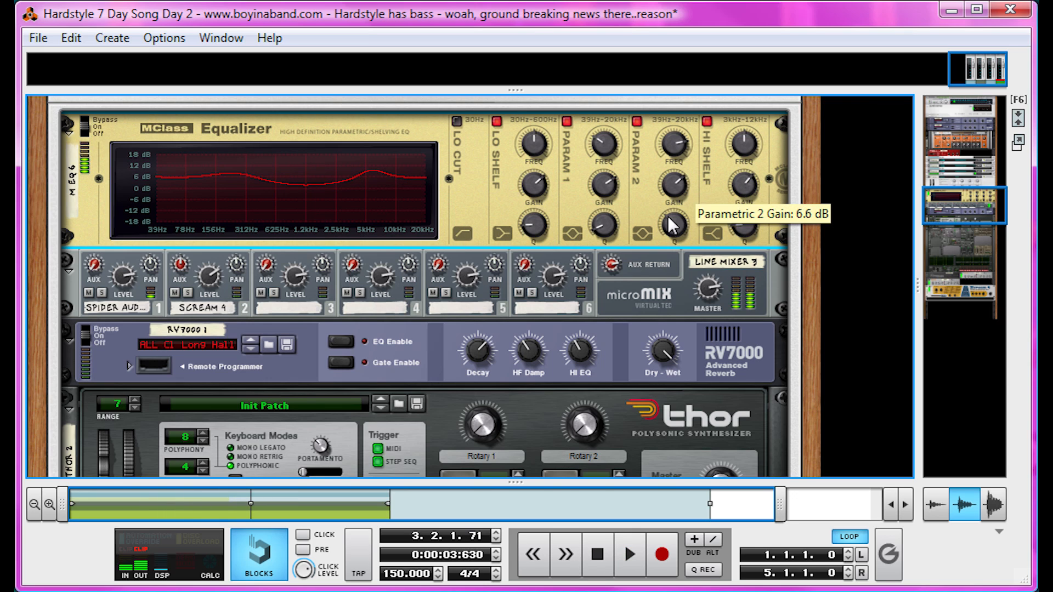
Step: Compare the playing bass with the MClass Equalizer bypassed and switched back on
key("space")
left_click(82, 120)
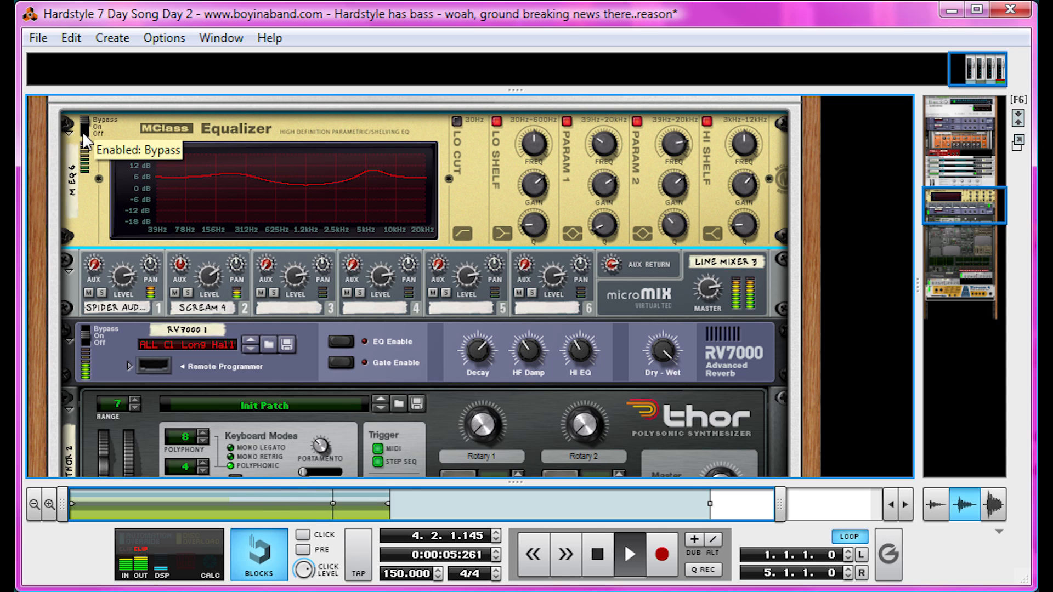
left_click(84, 135)
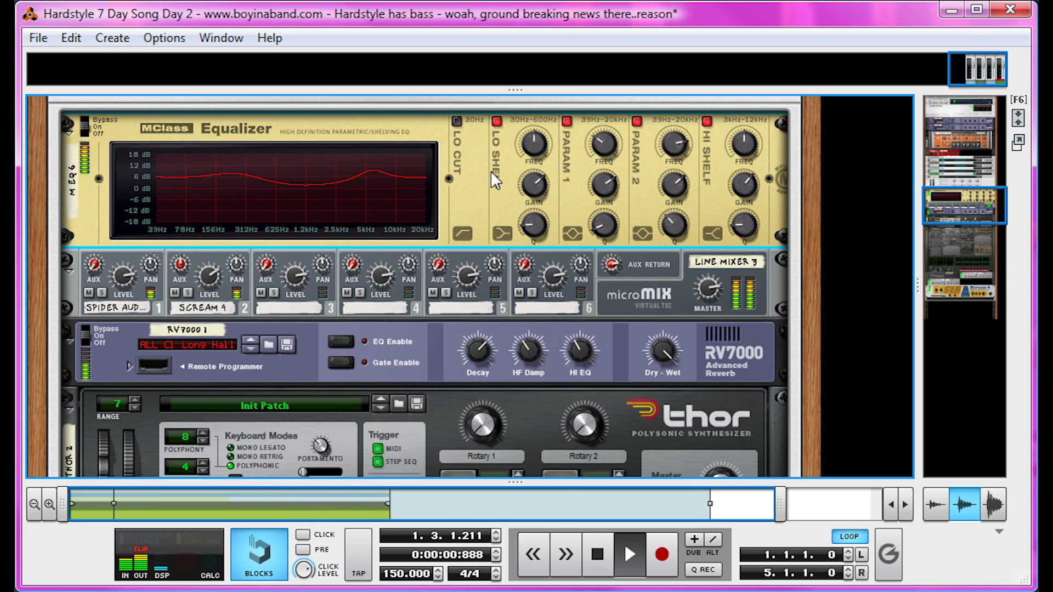
Step: Adjust the resonance of the Filter 2 and Filter 3 ECF-42 units during playback
scroll(456, 150, "down", 10)
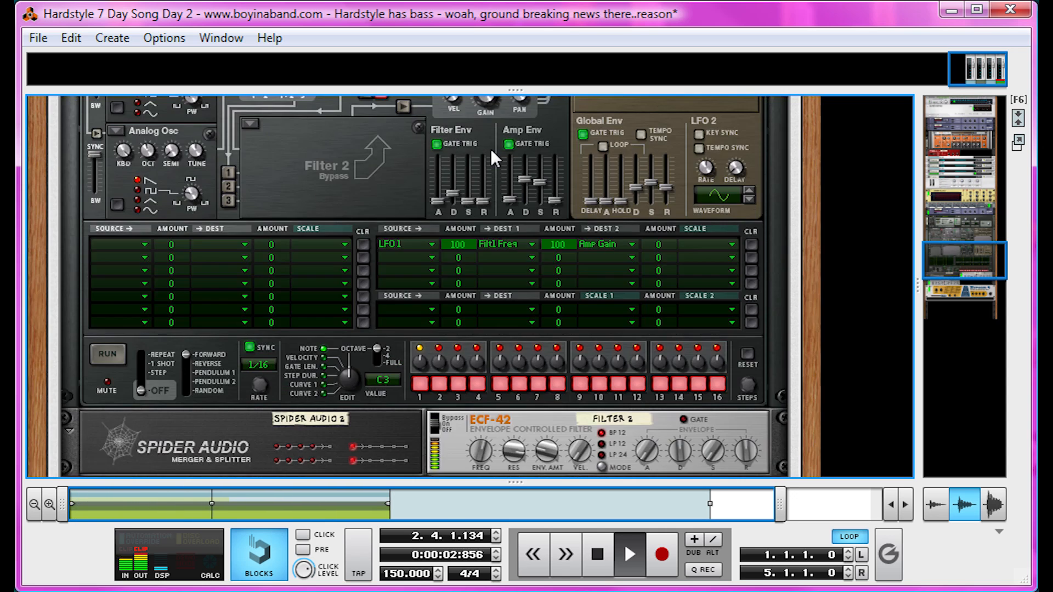
scroll(488, 147, "down", 6)
scroll(488, 222, "up", 2)
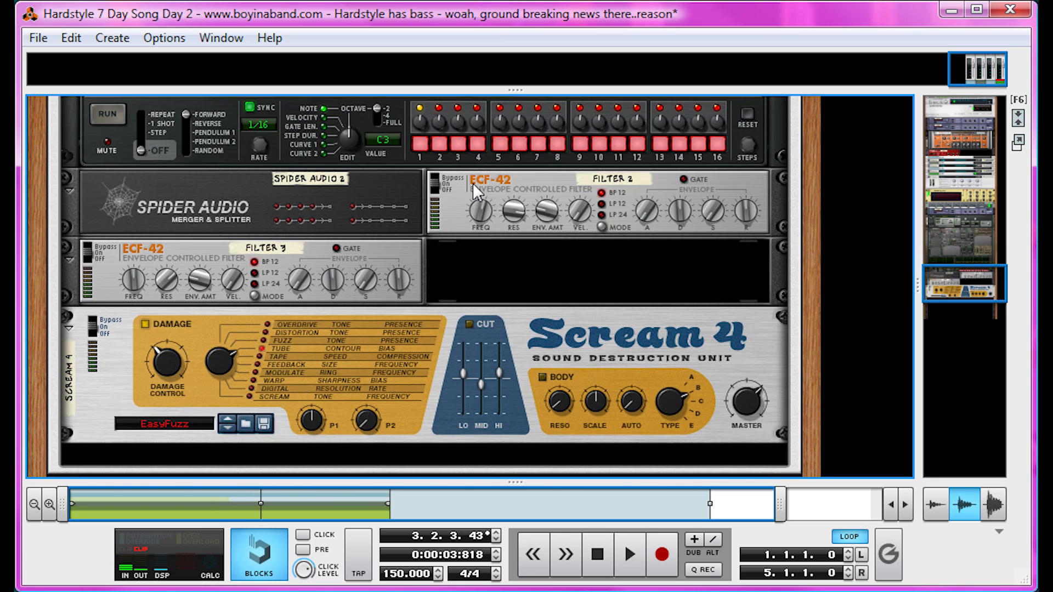
mouse_move(512, 210)
left_mouse_down()
mouse_move(495, 237)
mouse_move(525, 156)
mouse_move(503, 201)
left_mouse_up()
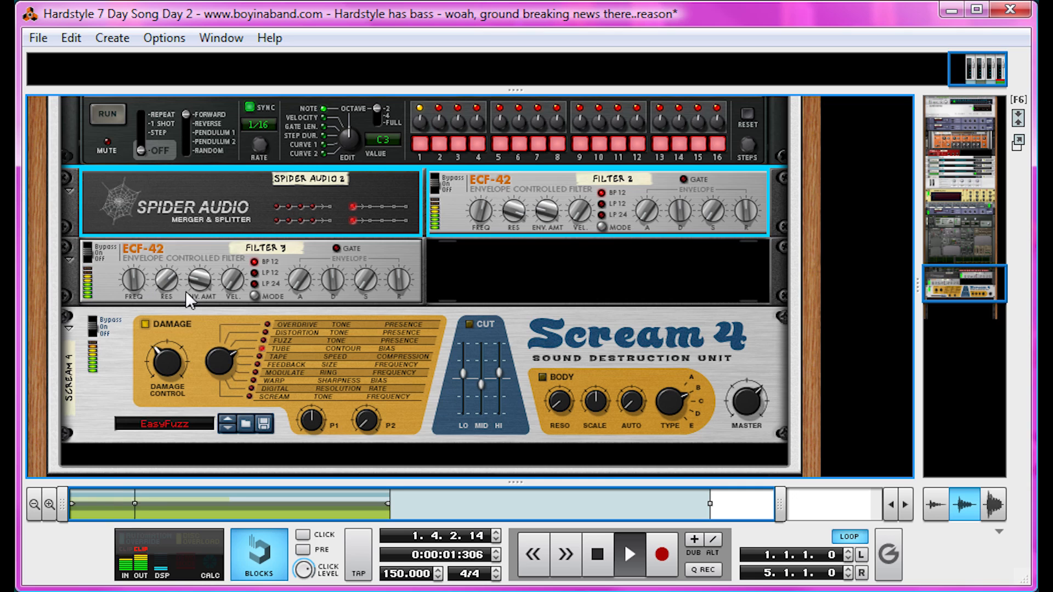
mouse_move(166, 279)
left_mouse_down()
mouse_move(202, 232)
mouse_move(161, 313)
mouse_move(171, 297)
left_mouse_up()
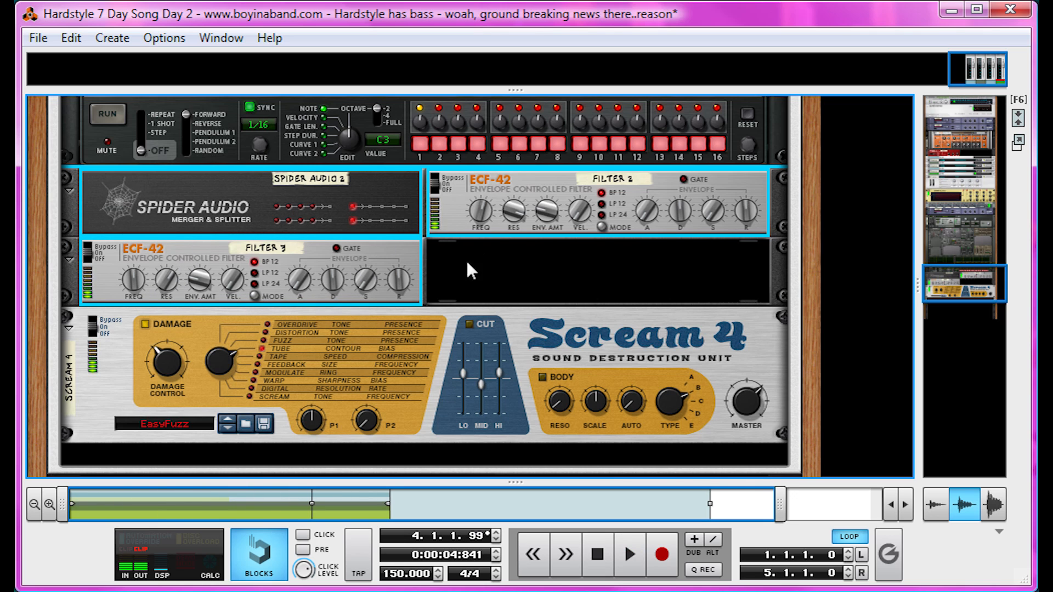
Step: Add an MClass Maximizer after the equalizer and place it above the equalizer in the Bass Combinator rack
scroll(465, 259, "up", 15)
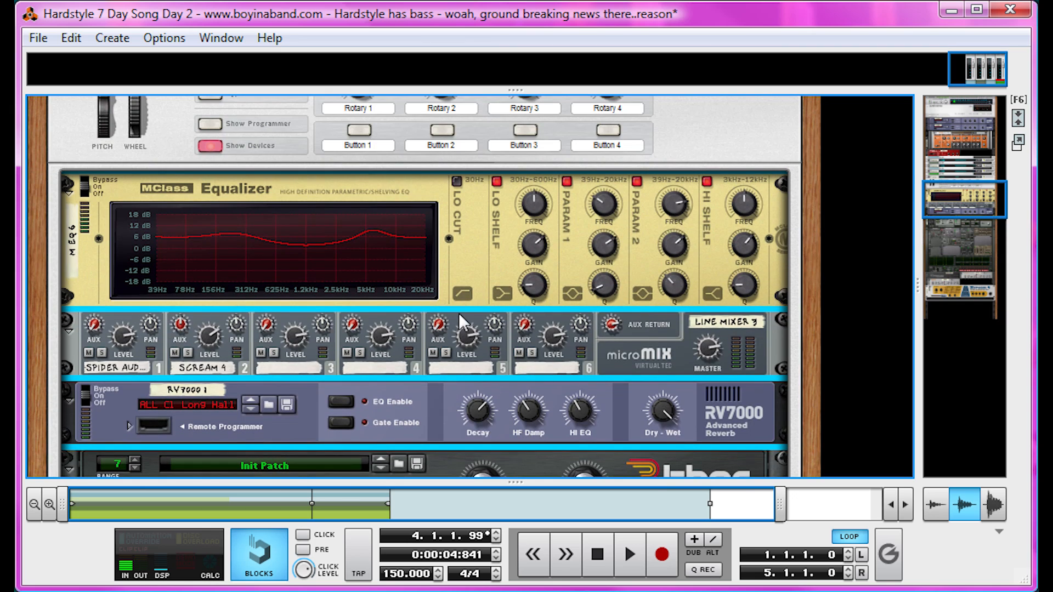
scroll(460, 294, "up", 3)
right_click(140, 367)
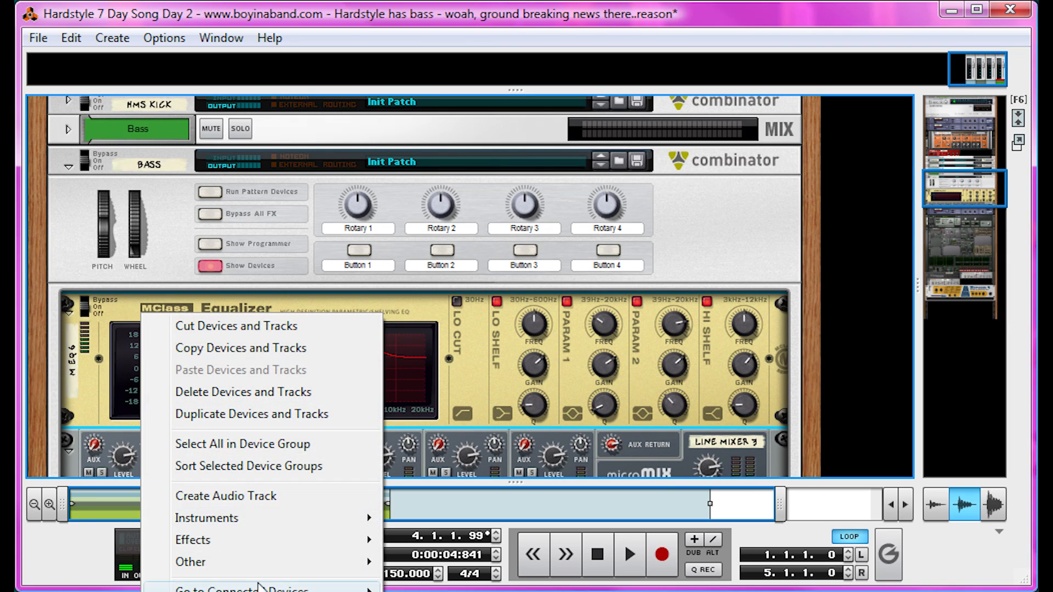
mouse_move(268, 537)
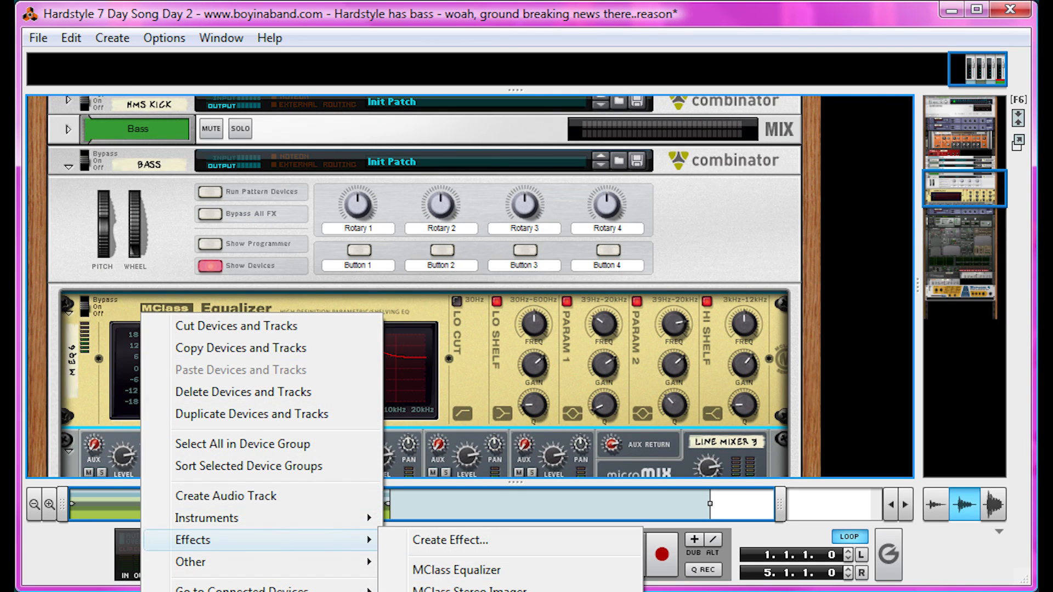
left_click(458, 591)
left_click_drag(71, 461, 71, 353)
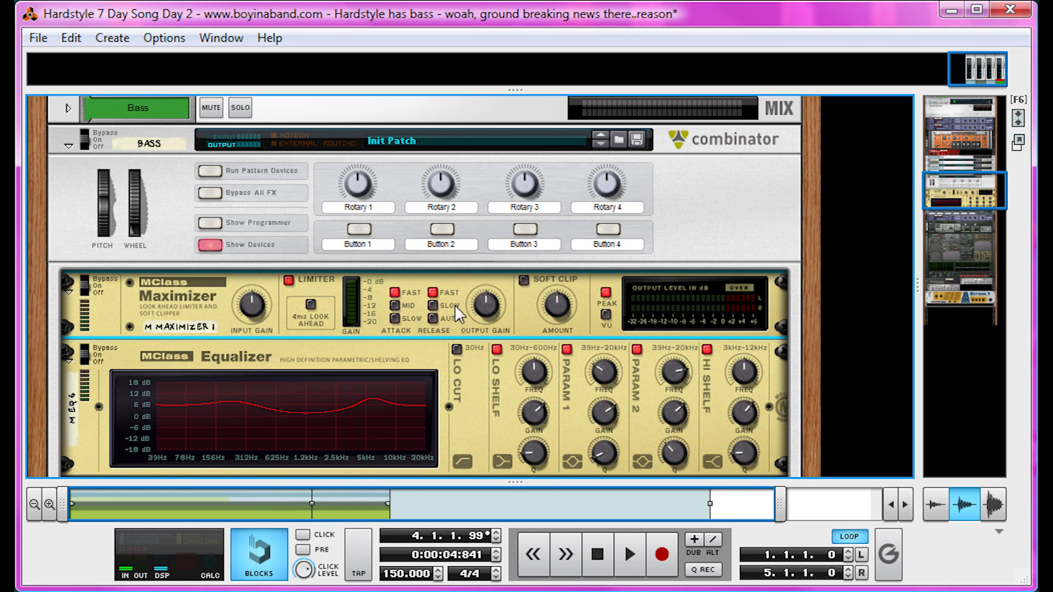
Step: Enable the Maximizer's soft clip during playback and set its amount to 127
key("space")
left_click(520, 281)
left_click_drag(550, 301, 559, 169)
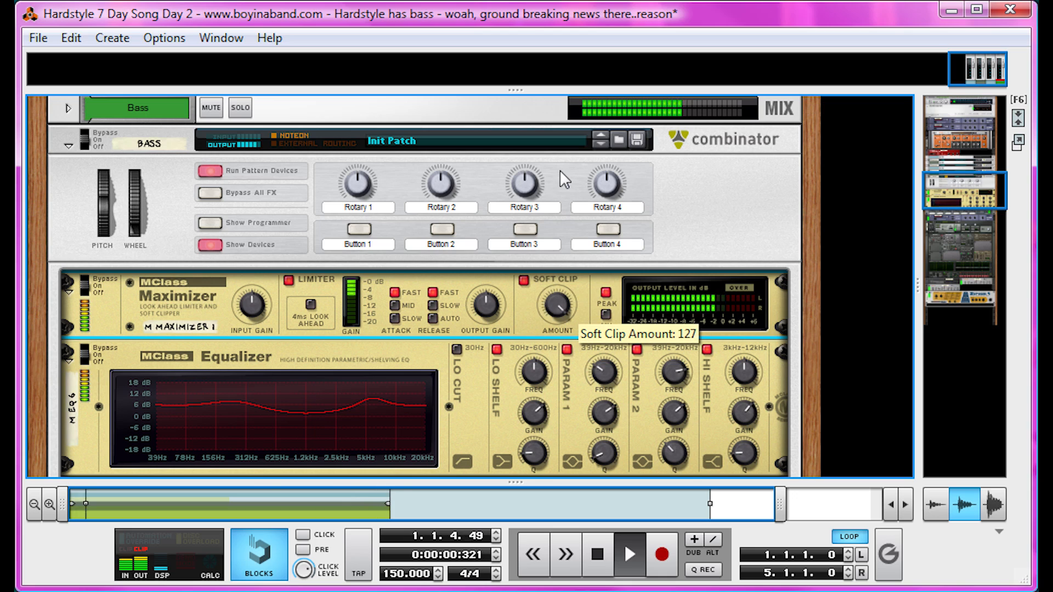
key("space")
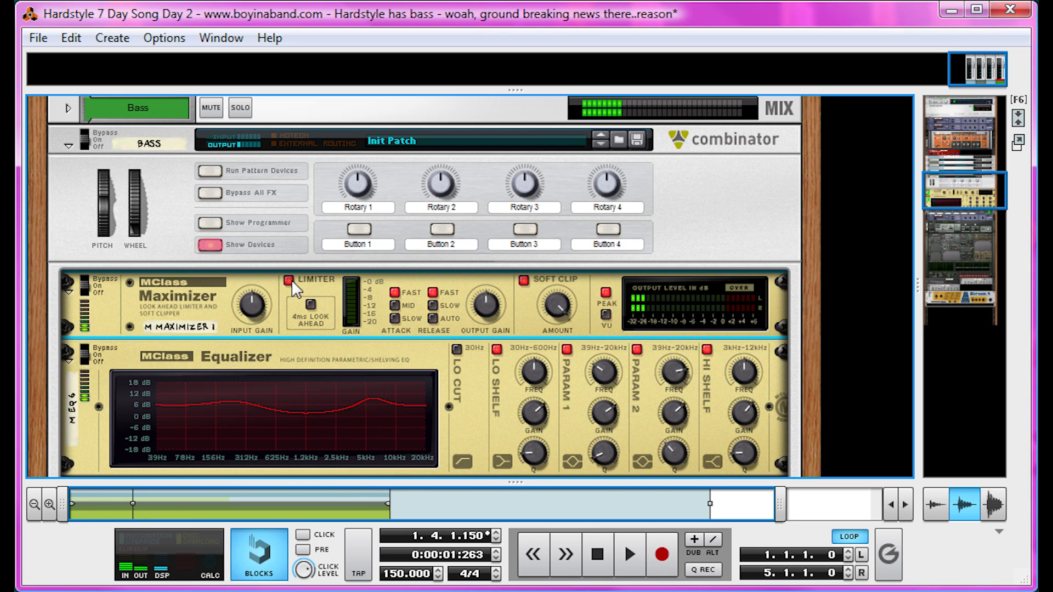
Step: Disable the Maximizer's limiter while the bass plays
key("space")
left_click(290, 281)
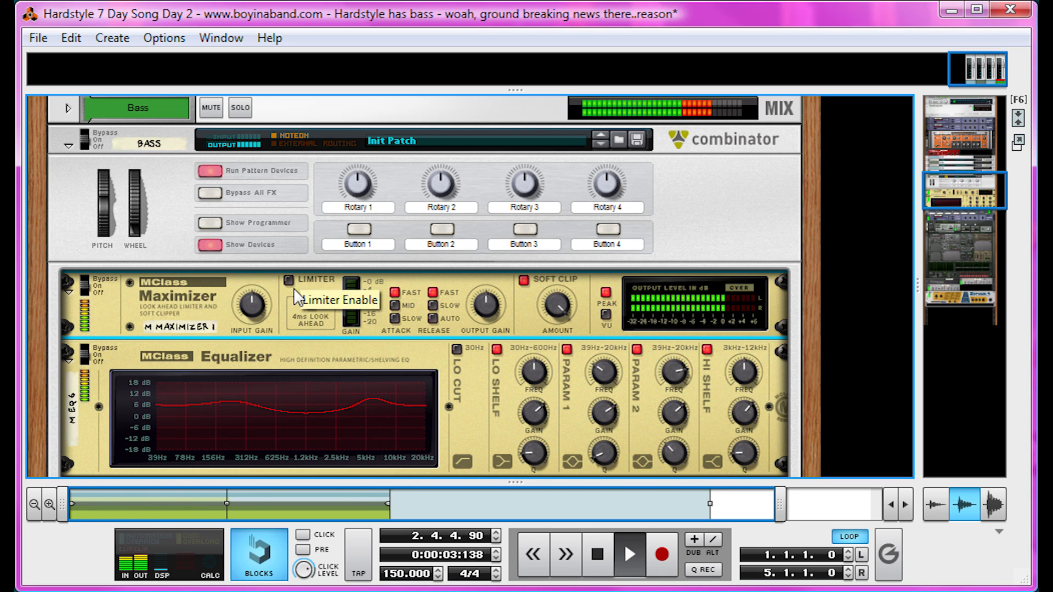
key("space")
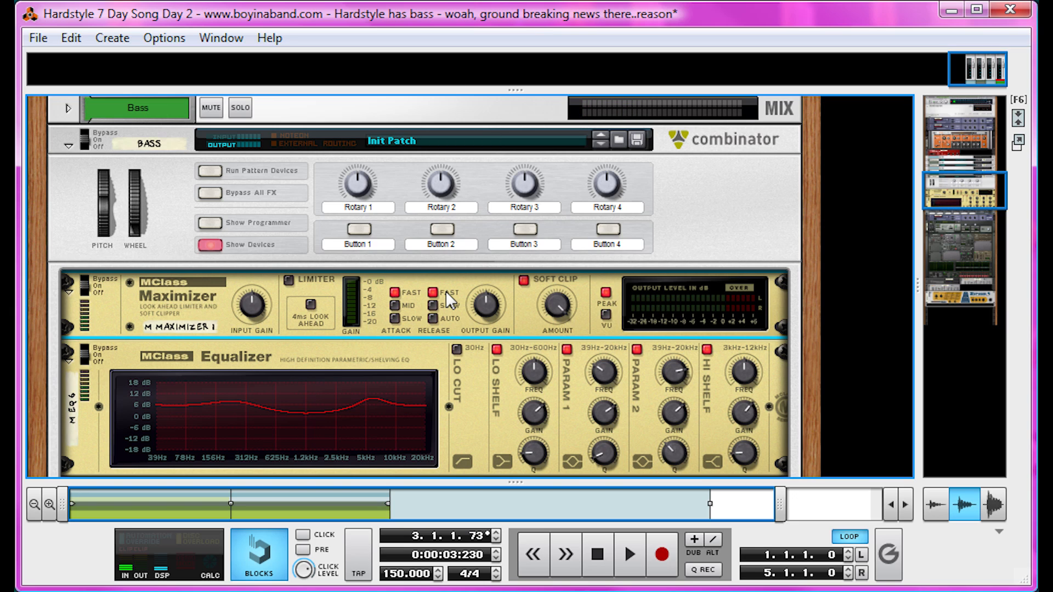
Step: Check the Maximizer's output level during playback, comparing it with soft clip off and back on
key("space")
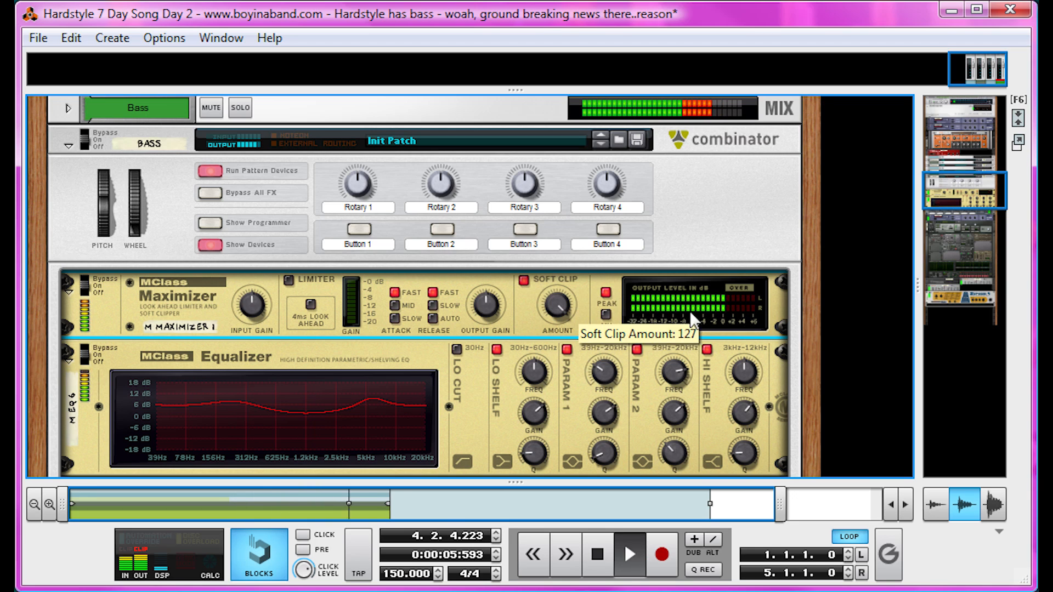
key("space")
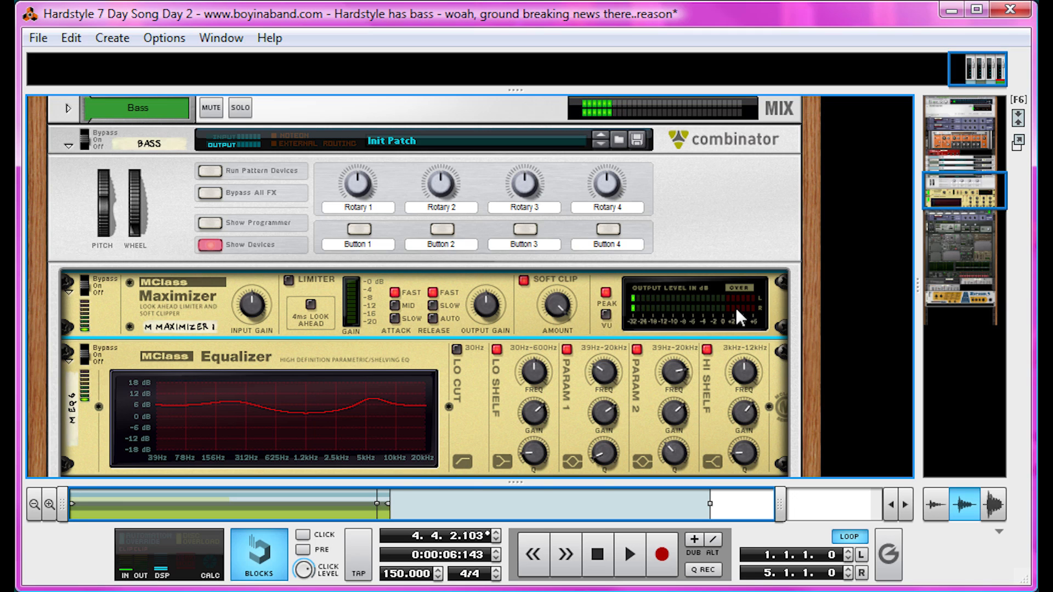
key("space")
left_click(523, 281)
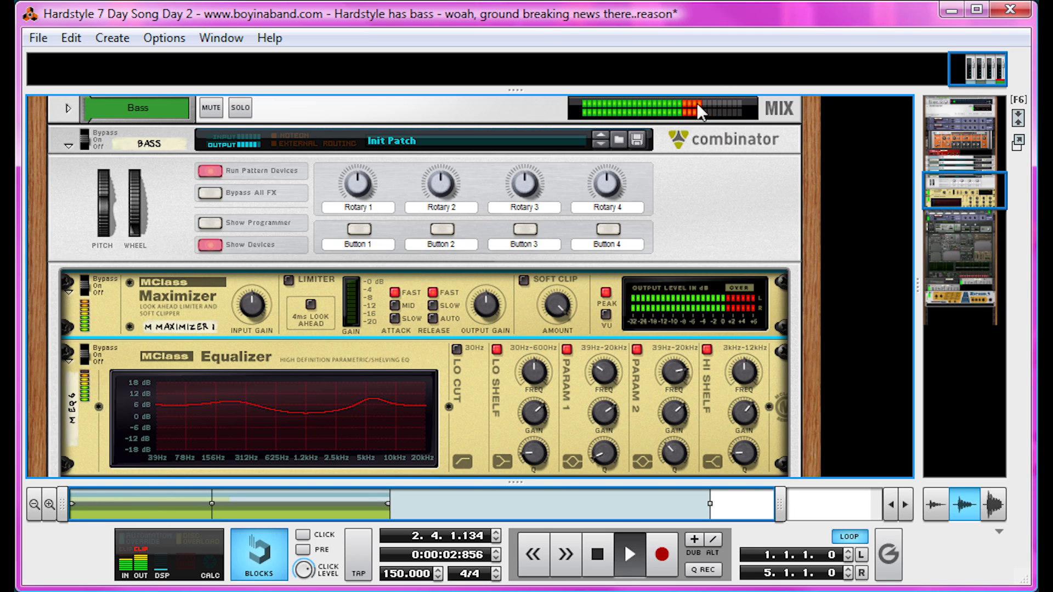
left_click(521, 279)
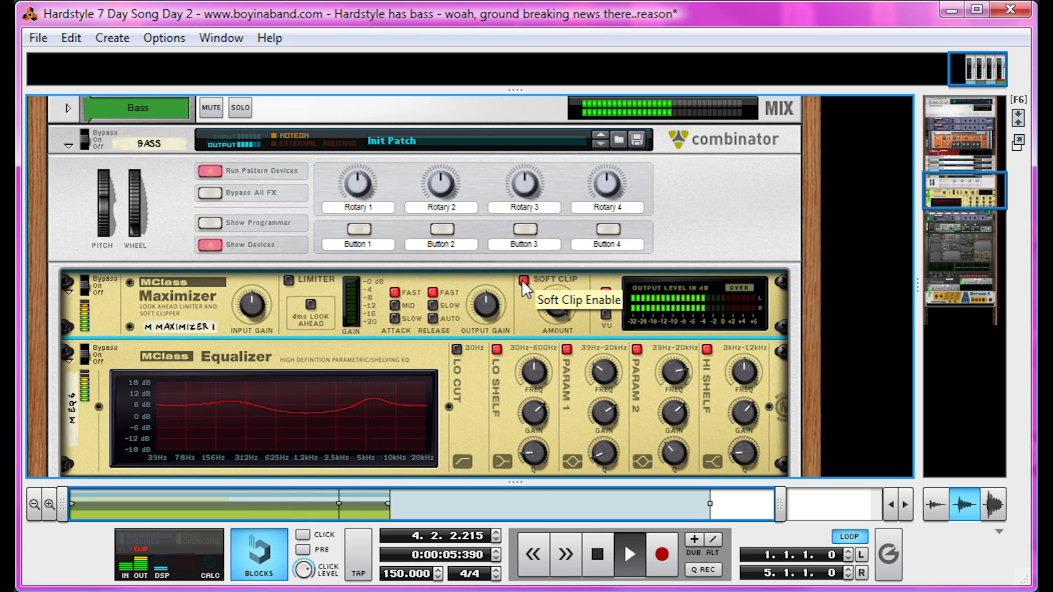
key("space")
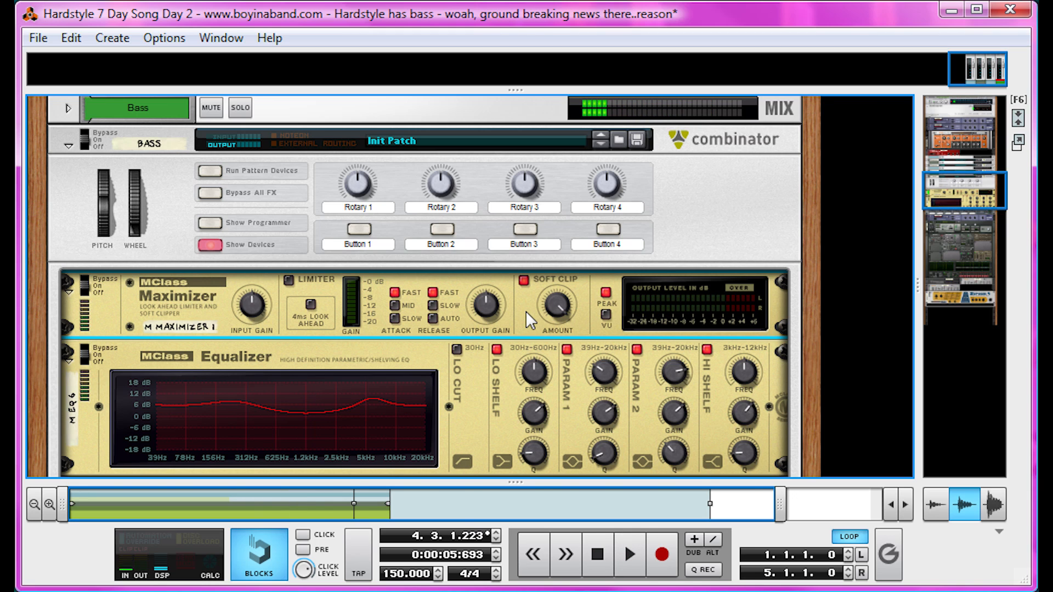
Step: Bring up the sequencer, take the Bass track out of solo and play all tracks together
left_click_drag(497, 88, 451, 368)
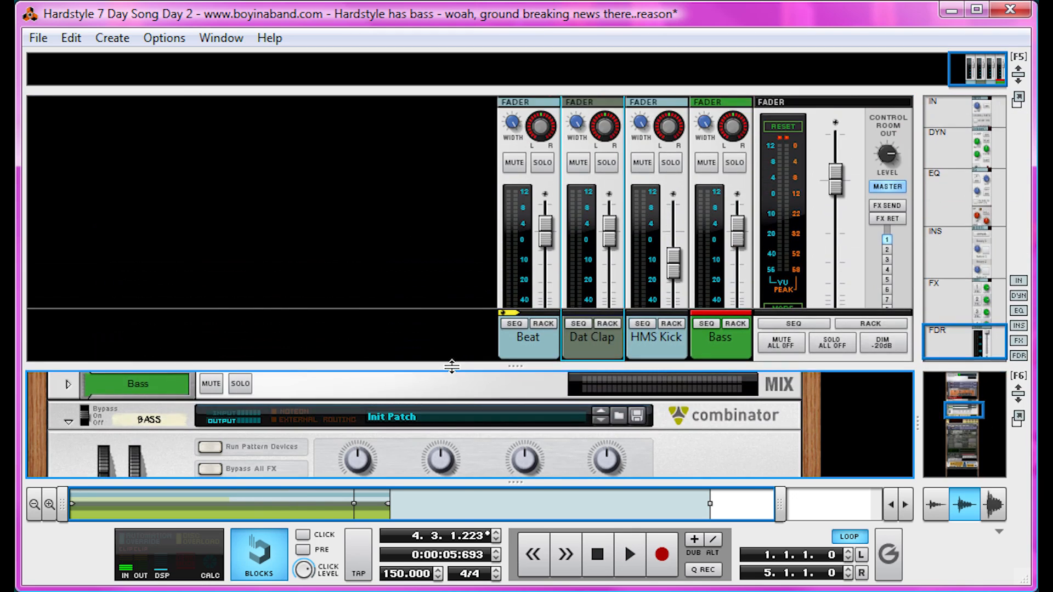
left_click_drag(476, 478, 473, 267)
key("F5")
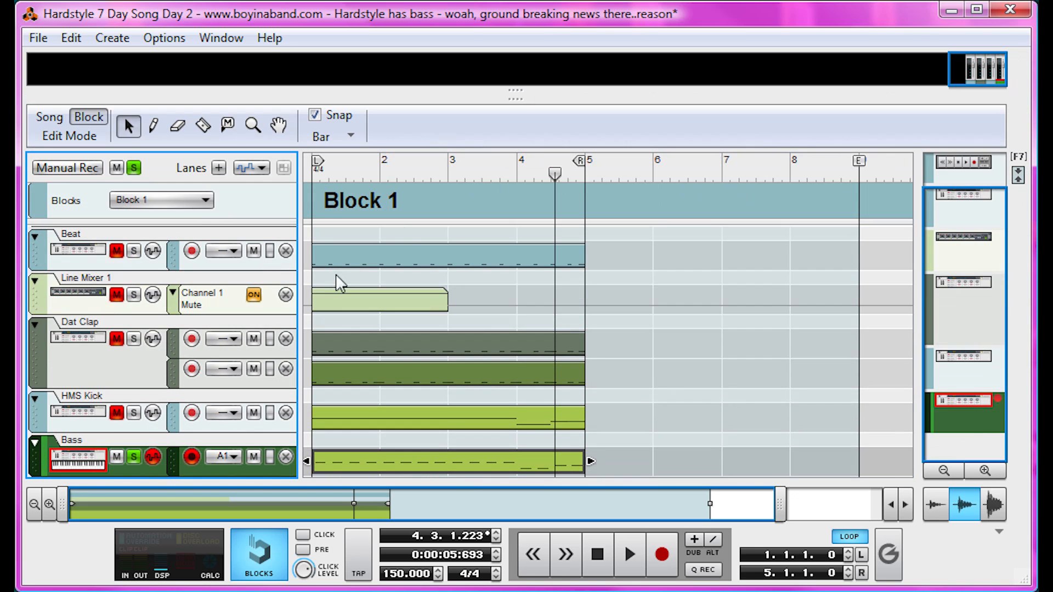
key("space")
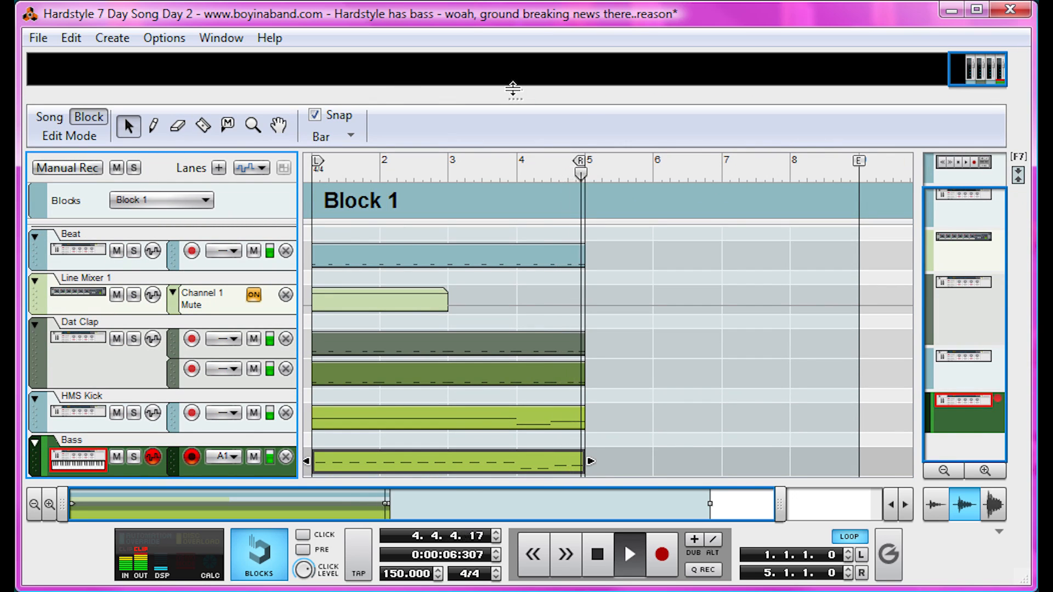
Step: Lower the Bass channel fader to -4.82 dB in the main mixer during playback
key("F5")
left_click_drag(743, 175, 742, 231)
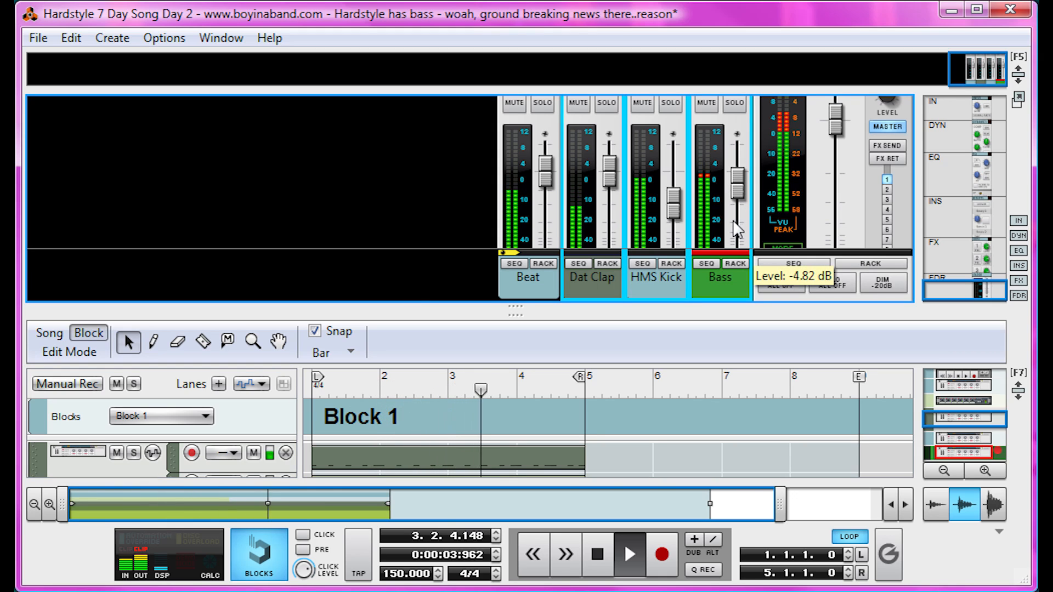
key("space")
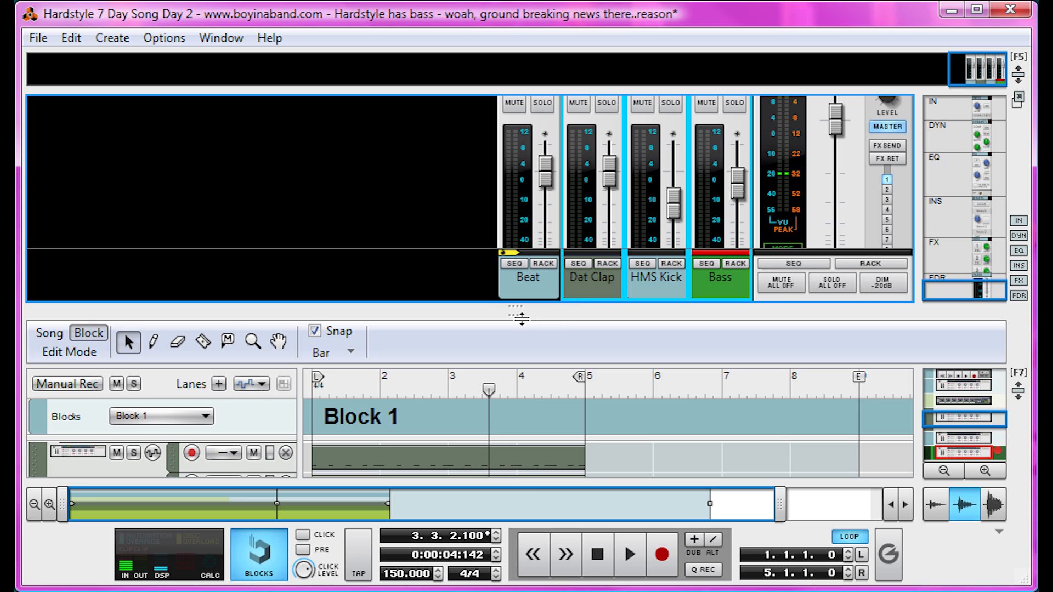
Step: Open the Bass clip's notes for editing in the enlarged sequencer, with the song position at the start and bar 1 magnified
left_click_drag(522, 318, 580, 110)
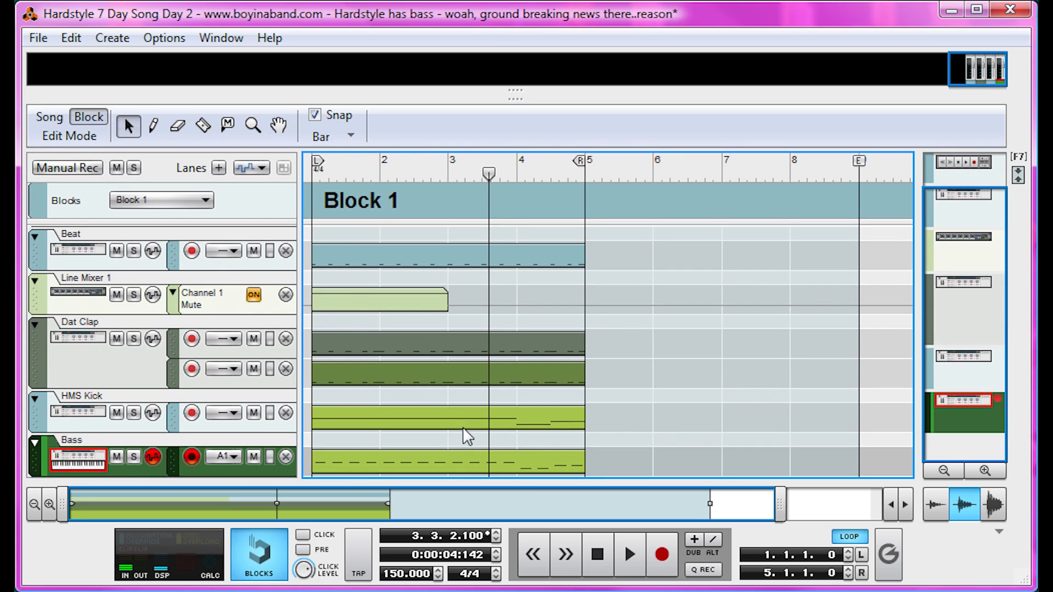
key("ctrl+e")
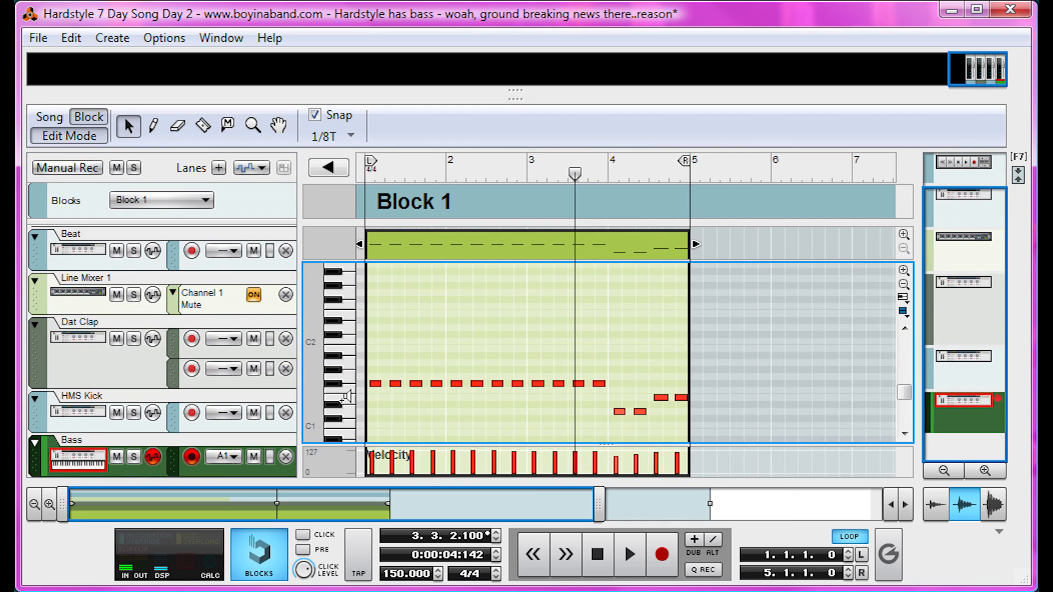
key("KP_0")
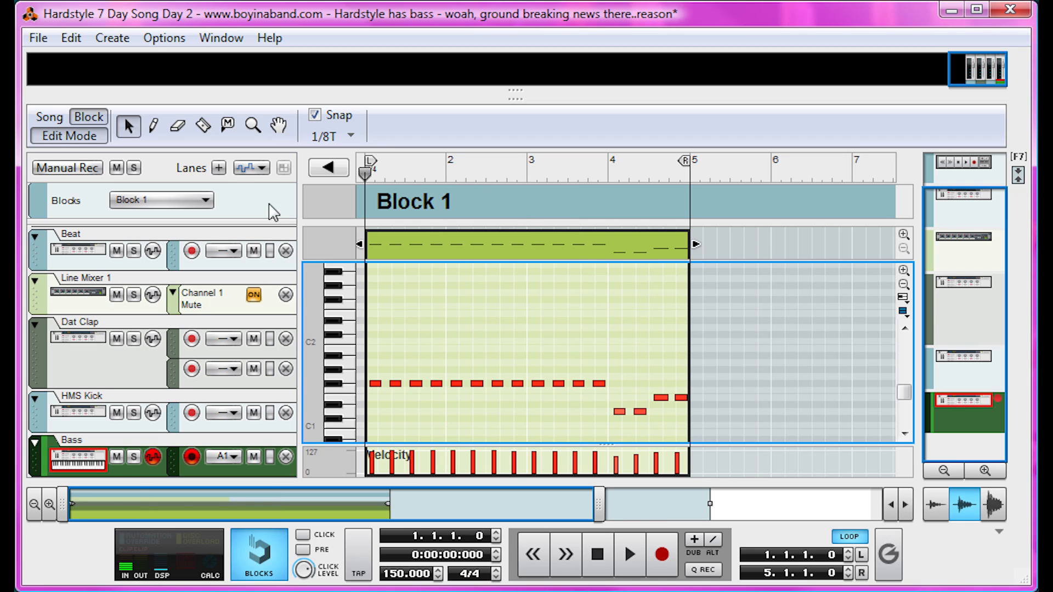
left_click_drag(588, 513, 135, 513)
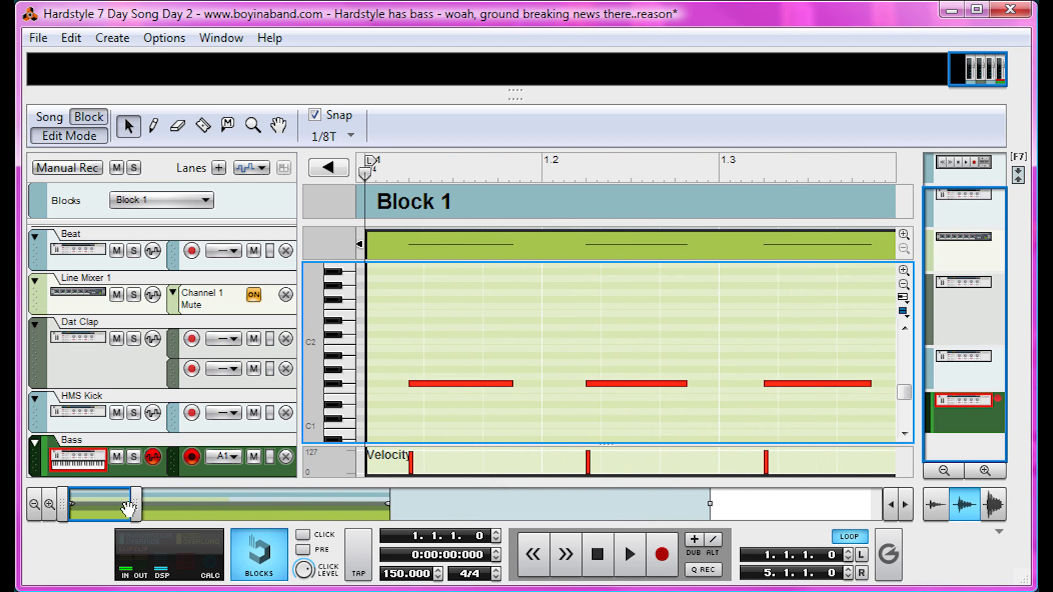
Step: Set the snap value to 1/16 and select the first bass note
left_click(327, 136)
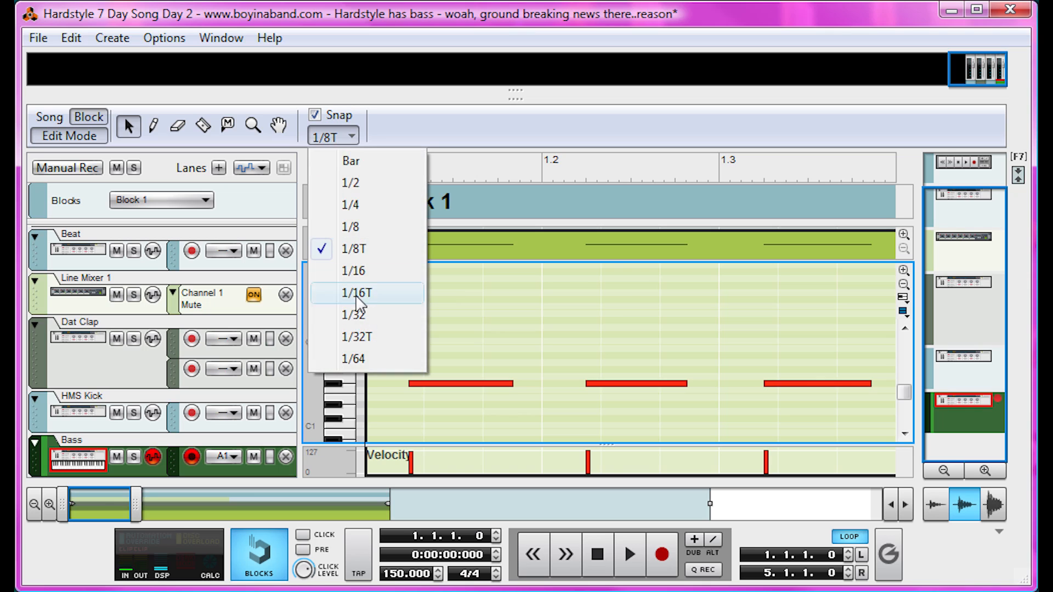
left_click(367, 276)
left_click(435, 385)
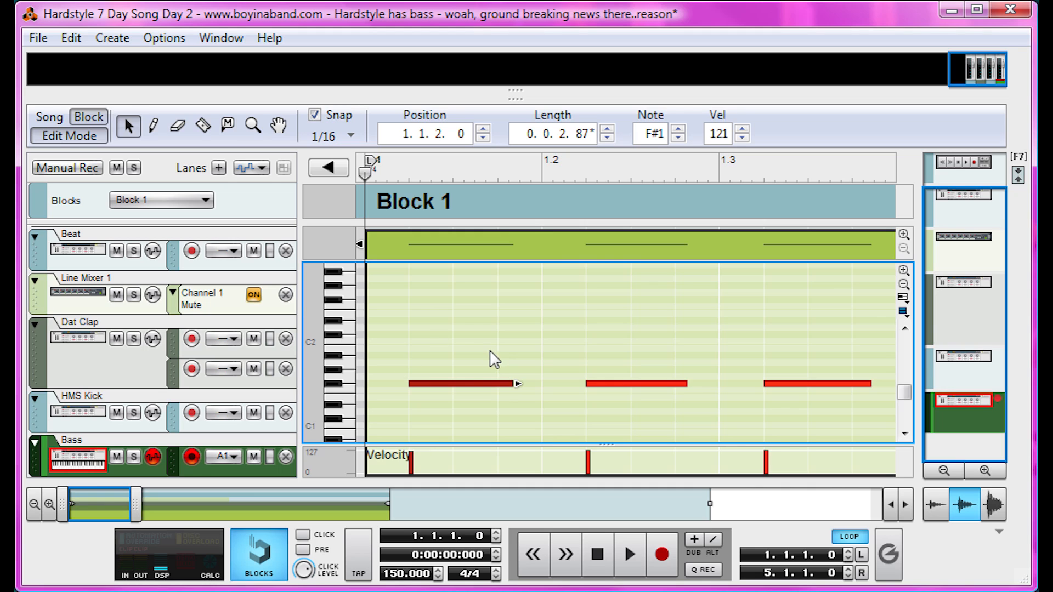
Step: Check the Bass lane's groove channel options and open the ReGroove Mixer to view channel A1
left_click(222, 457)
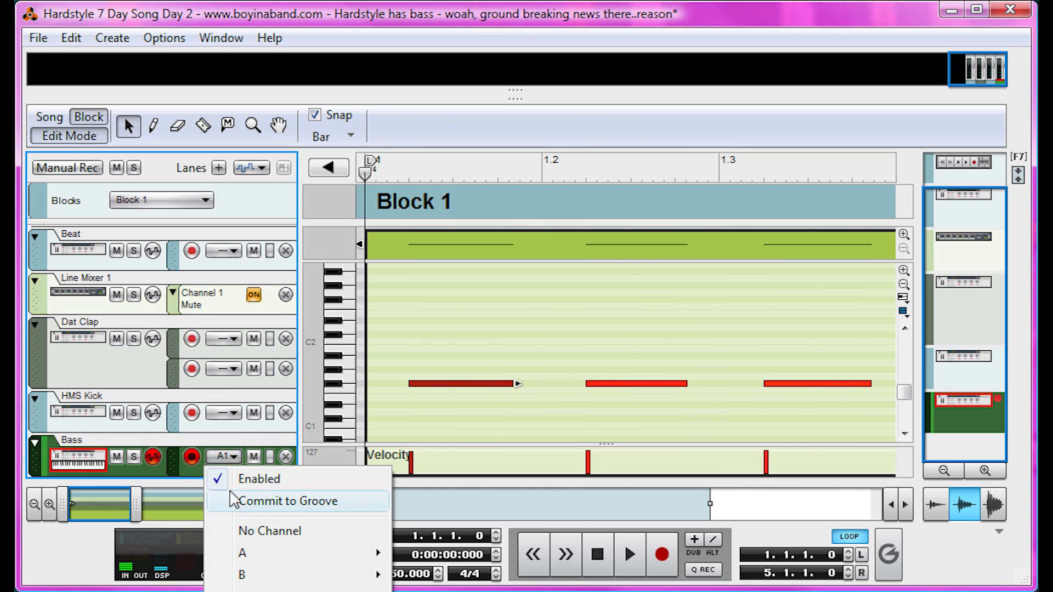
left_click(889, 571)
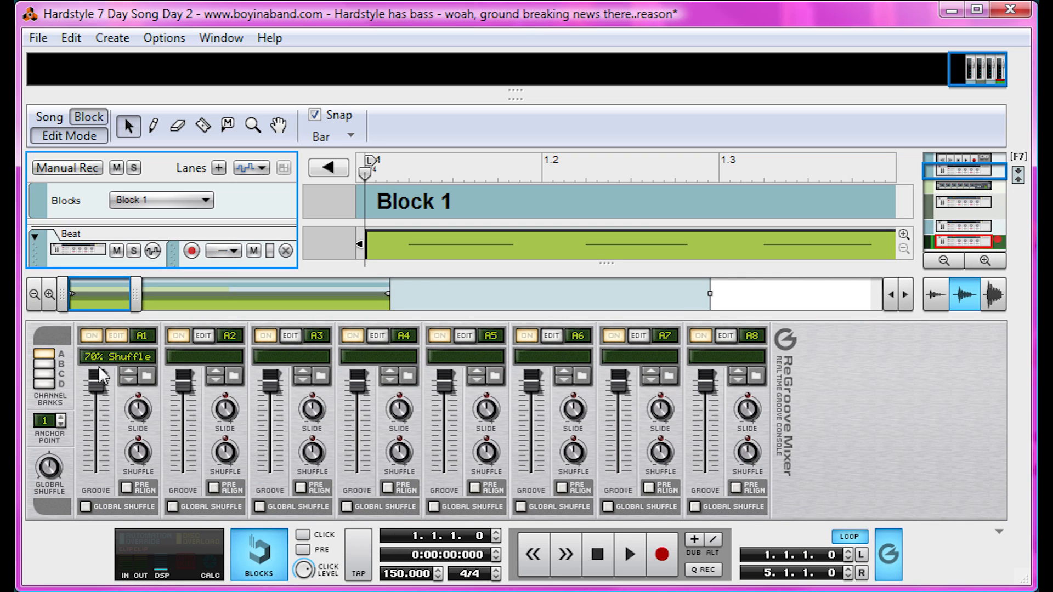
Step: Load the 70% Shuffle groove from the factory sound bank's MPC-60 folder into ReGroove channel A1 and close the ReGroove Mixer
left_click(146, 376)
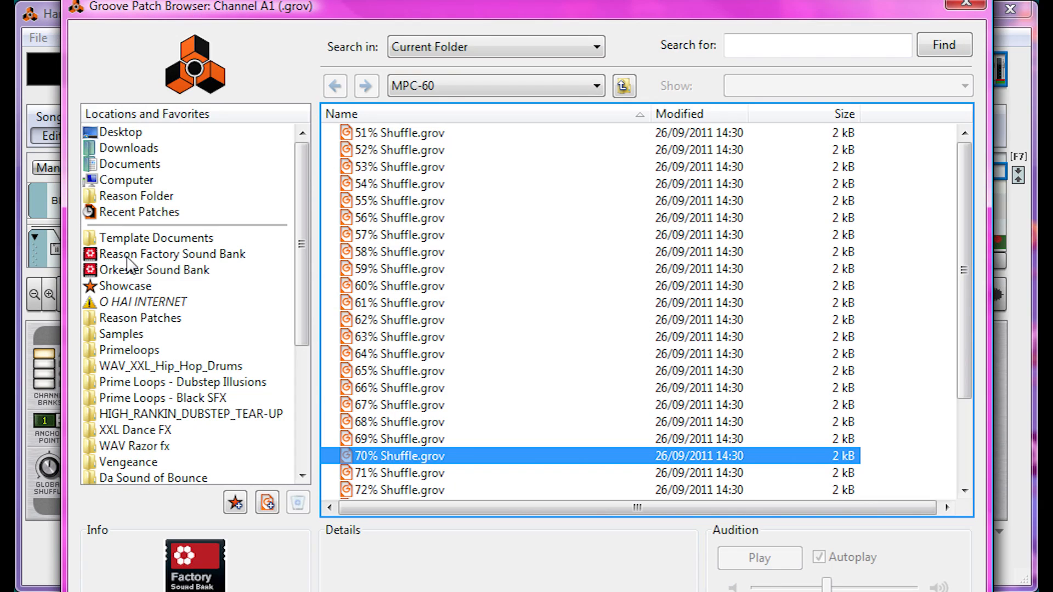
left_click(130, 256)
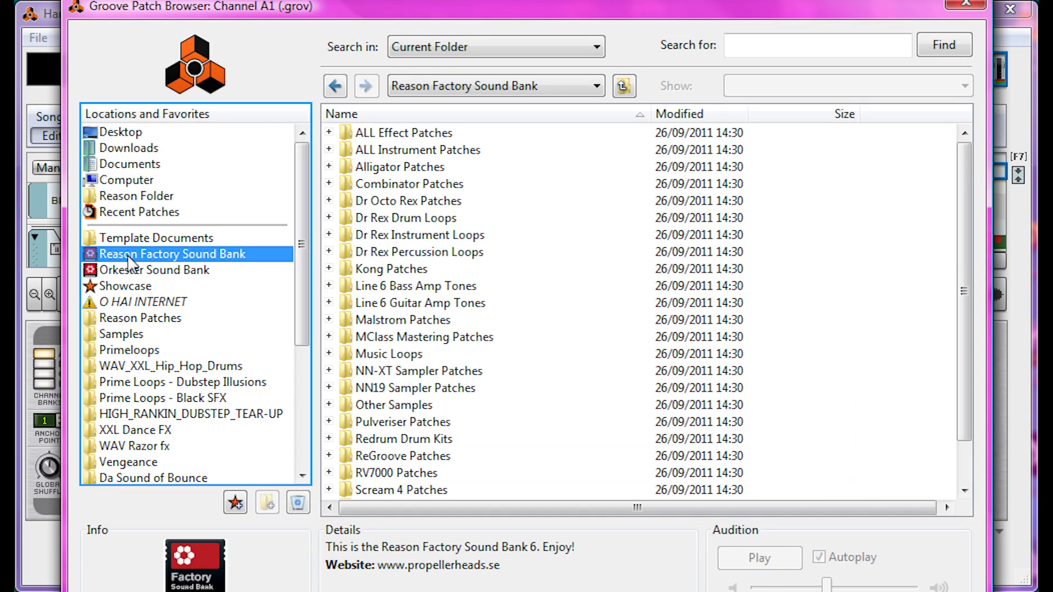
double_click(403, 459)
double_click(376, 166)
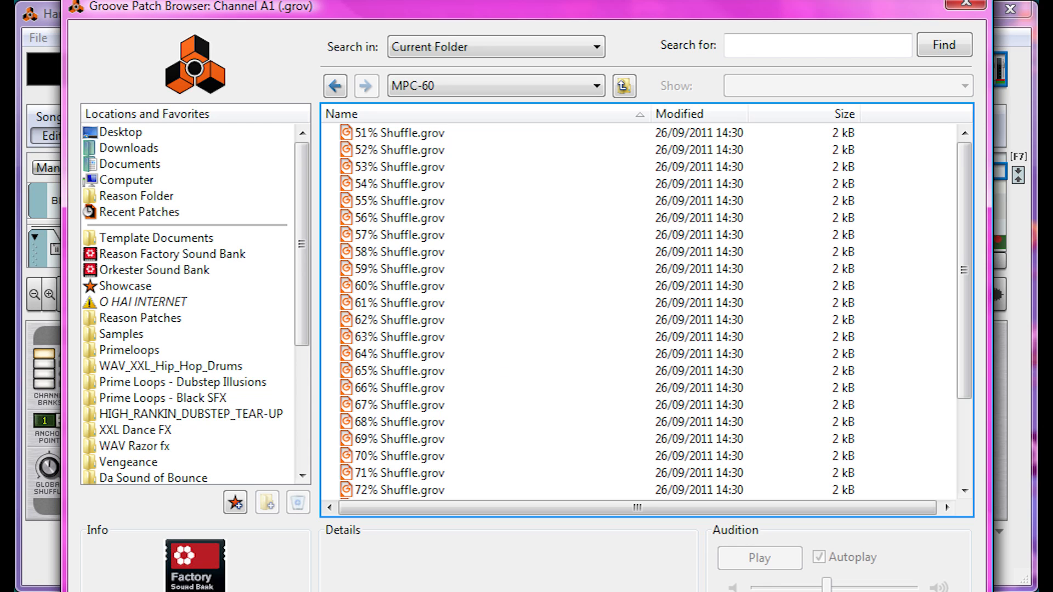
double_click(399, 456)
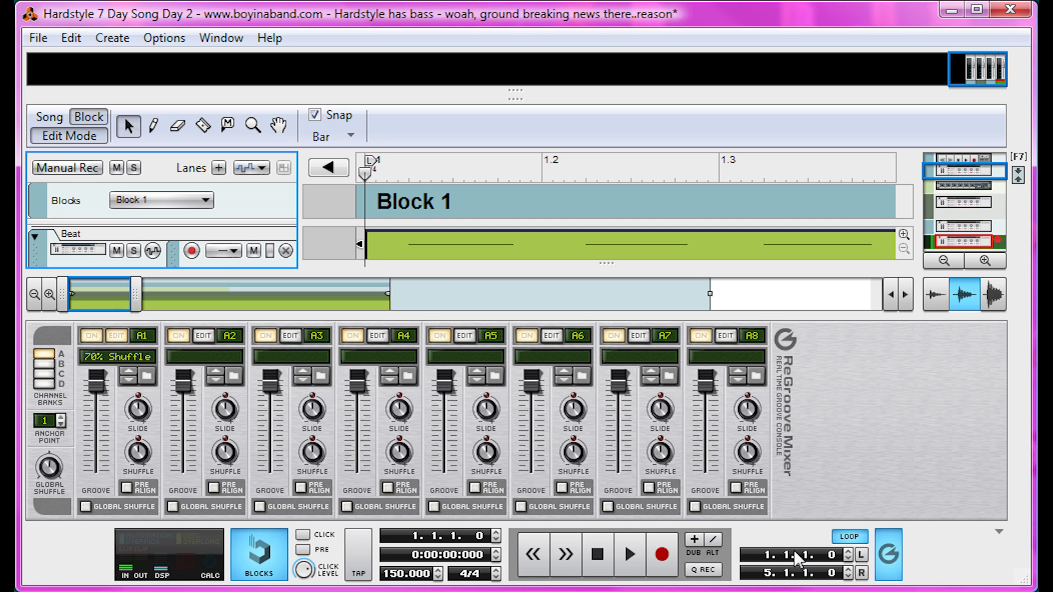
left_click(888, 553)
Step: Set the Bass lane's groove to No Channel and start playback to hear the notes without shuffle
left_click(225, 456)
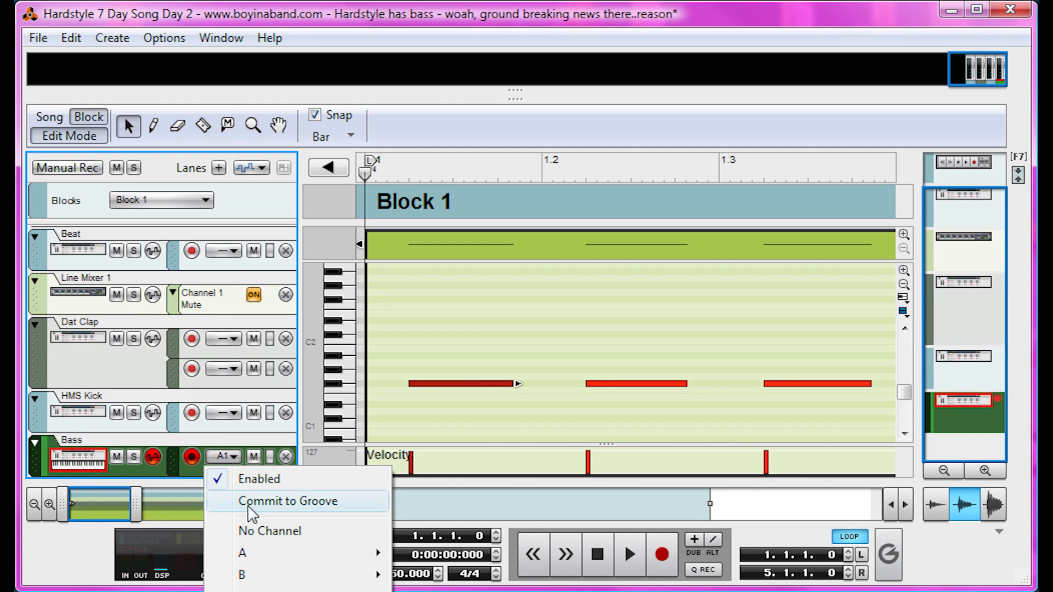
left_click(245, 529)
key("space")
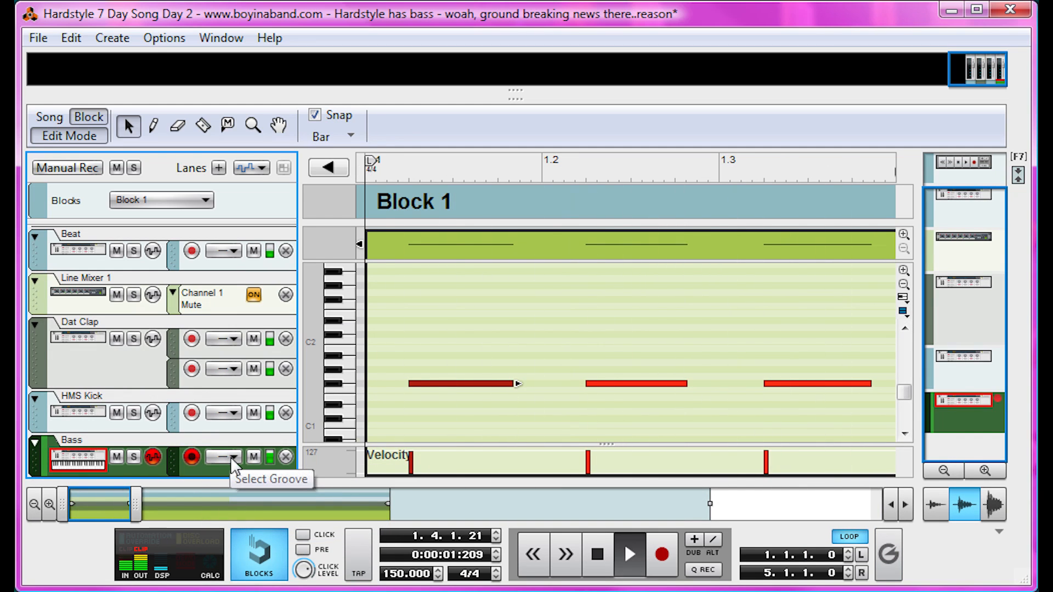
Step: Assign the Bass lane to groove channel A1, 70% Shuffle, during playback and stop after listening
left_click(229, 457)
mouse_move(265, 553)
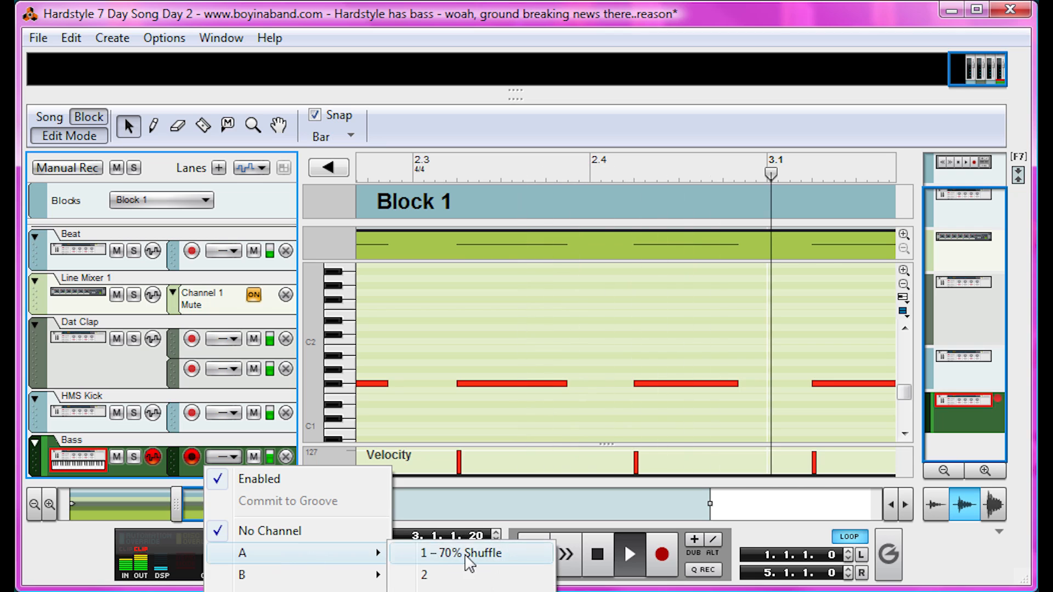
left_click(462, 551)
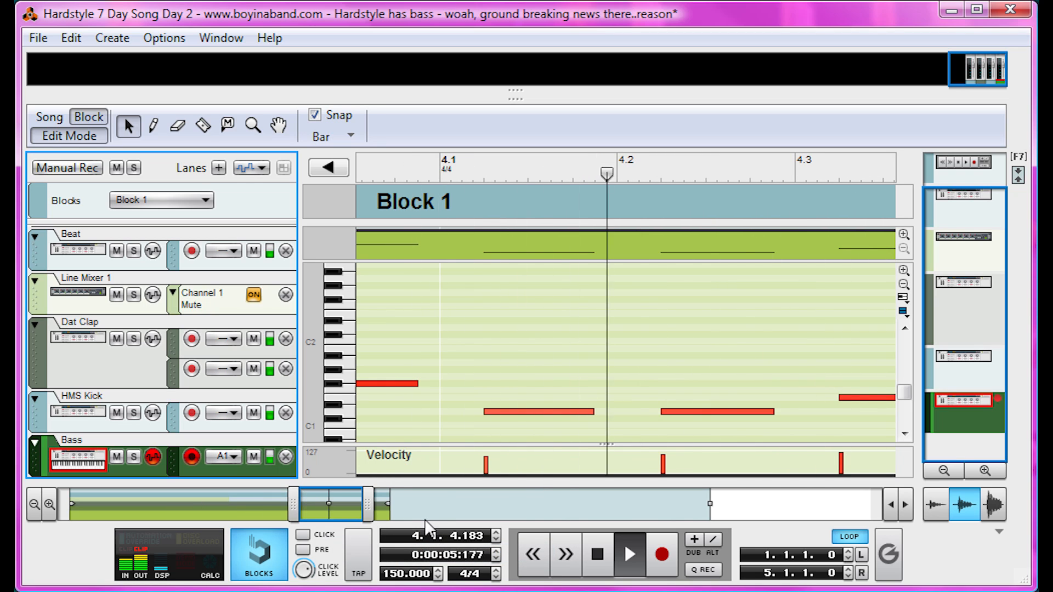
key("space")
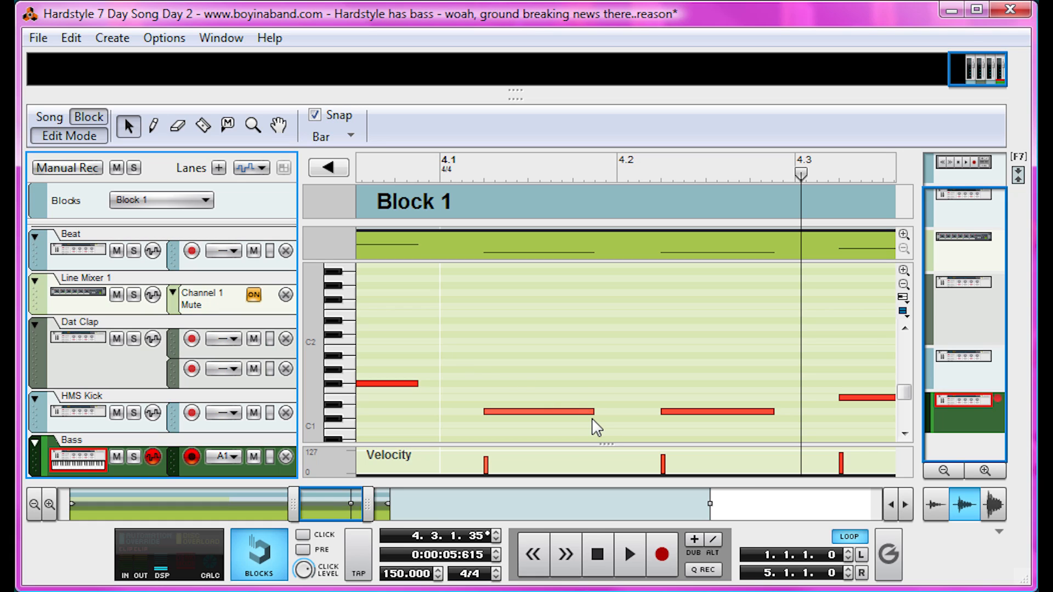
Step: Leave note editing and create a Combinator below the Bass device in the rack with a SubTractor inside it
left_click(34, 136)
key("F6")
right_click(270, 350)
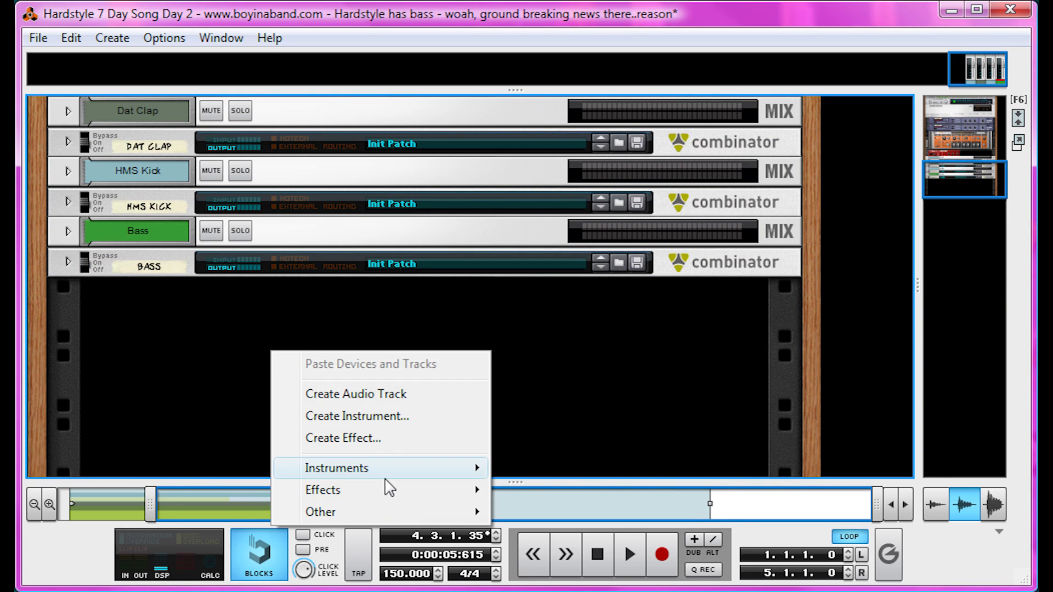
mouse_move(329, 509)
left_click(535, 513)
right_click(336, 345)
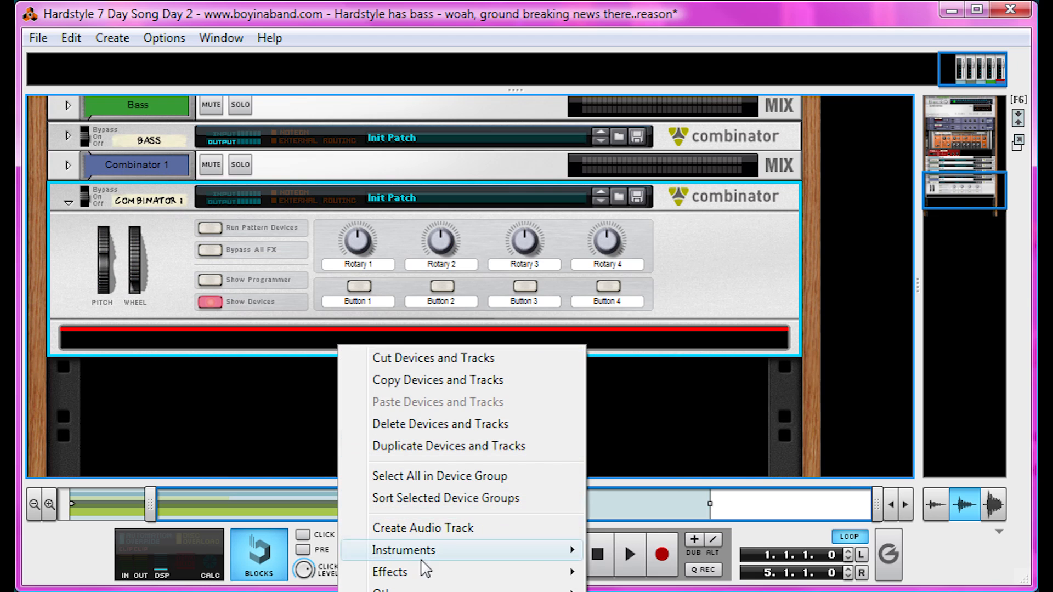
mouse_move(484, 552)
left_click(669, 591)
Step: Initialize the SubTractor patch, set oscillator 1 to octave 2 and oscillator 2 to octave 3, and raise amp sustain and output level to maximum
right_click(159, 277)
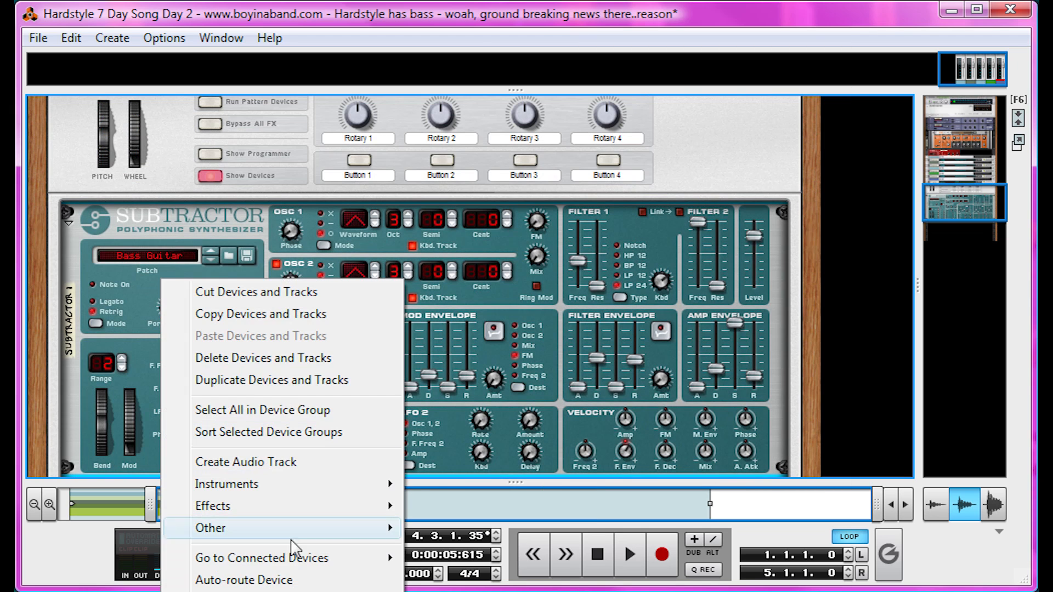
left_click(264, 591)
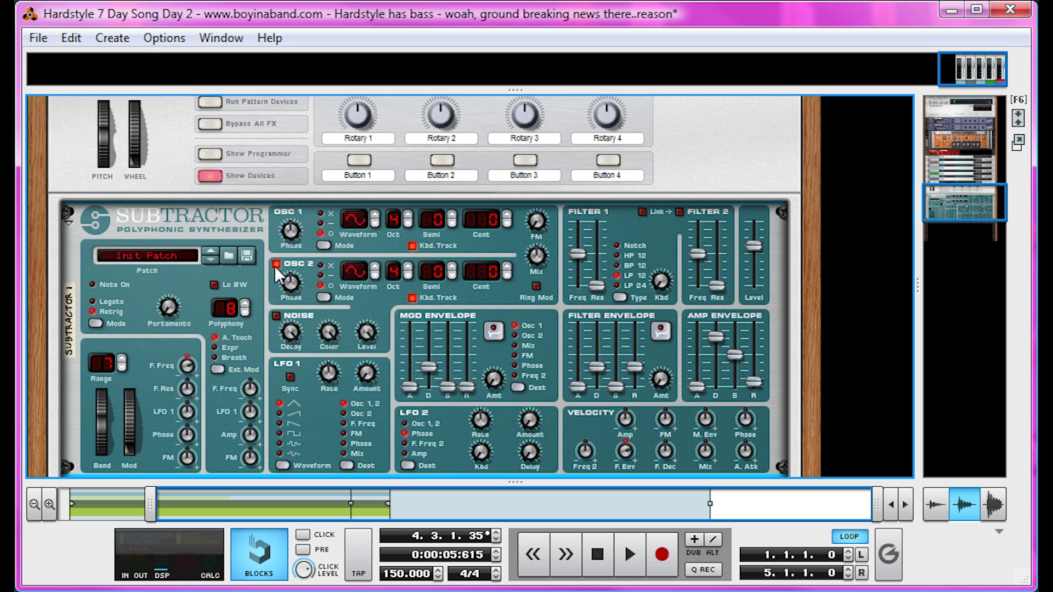
left_click(406, 223)
left_click_drag(736, 353, 749, 219)
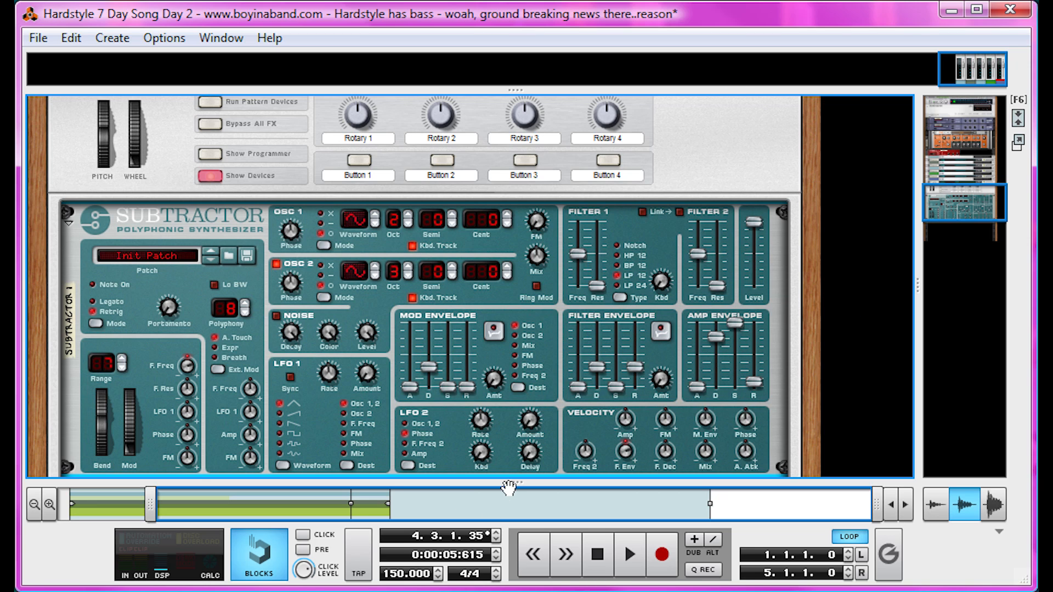
Step: Copy the four-bar HMS Kick clip to the Combinator 1 track, starting at bar 1 of Block 1
left_click_drag(510, 484, 527, 31)
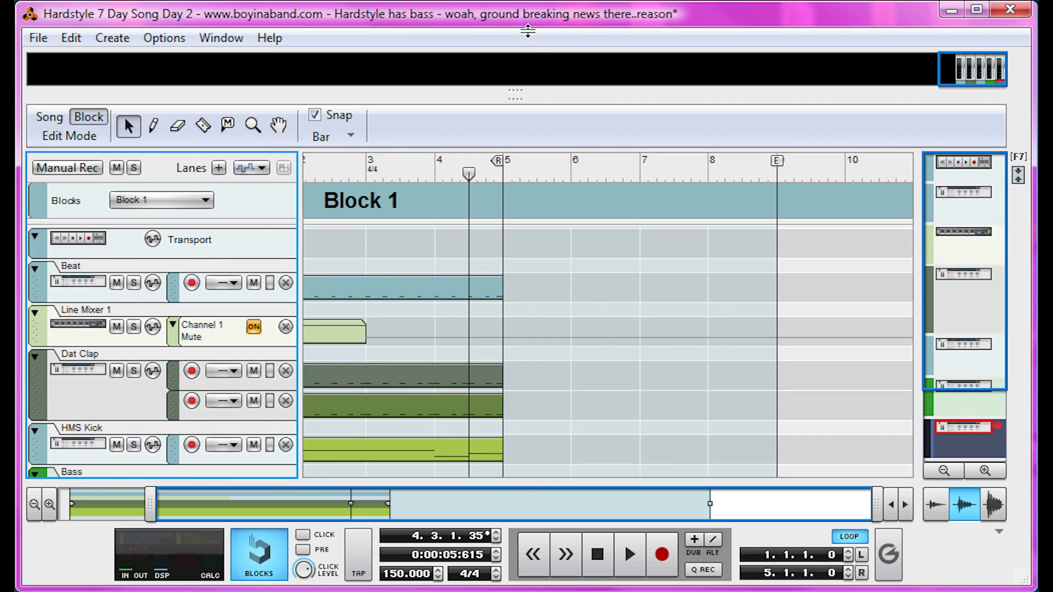
left_click(371, 442)
scroll(369, 420, "down", 2)
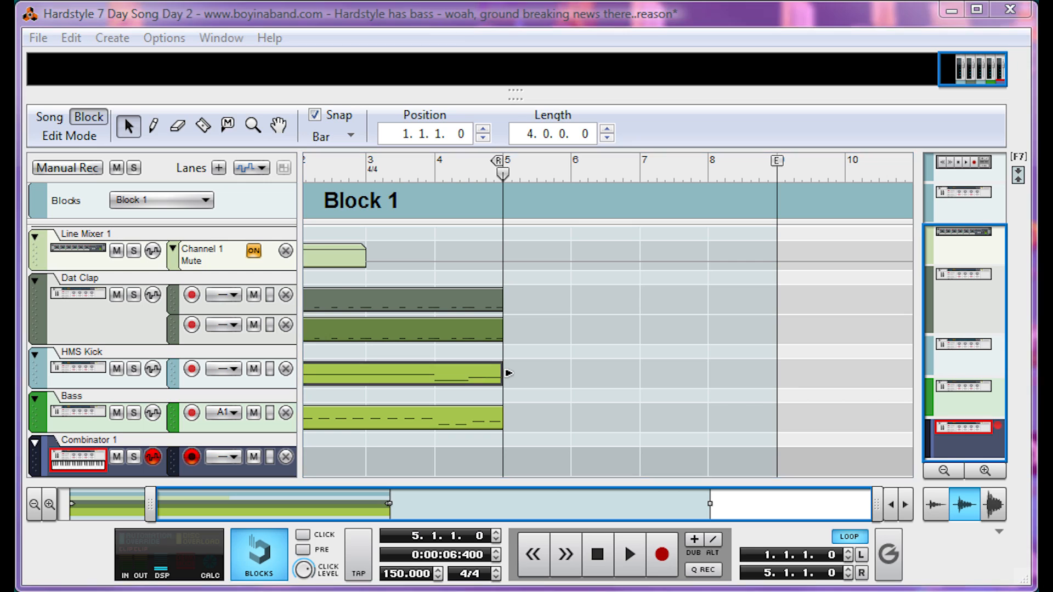
key("KP_1")
key("ctrl+v")
key("KP_1")
Step: Play the block to audition the Combinator 1 part, checking it in solo and against the other tracks
key("space")
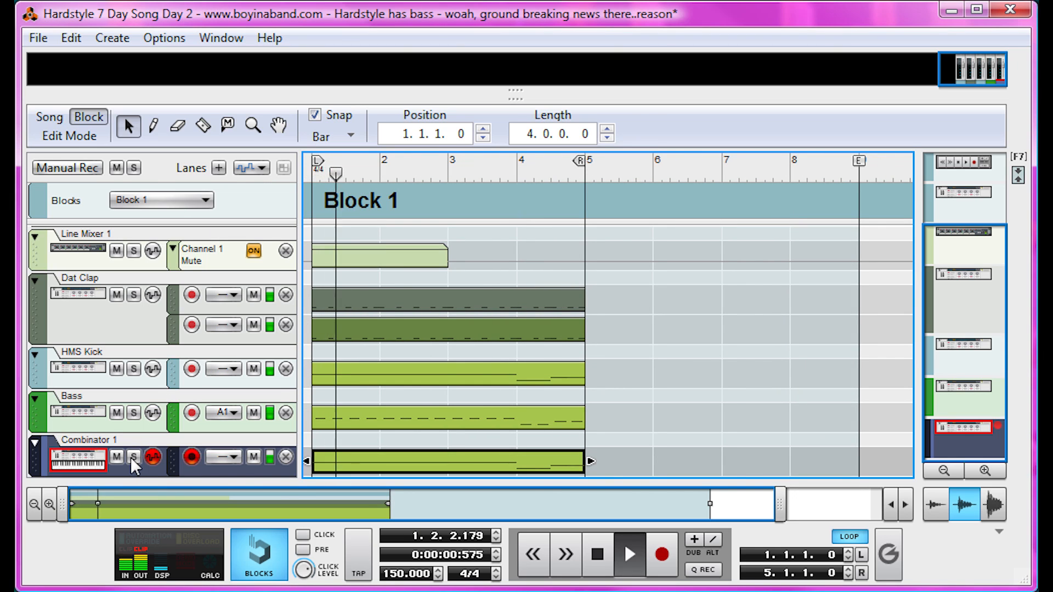
left_click(130, 460)
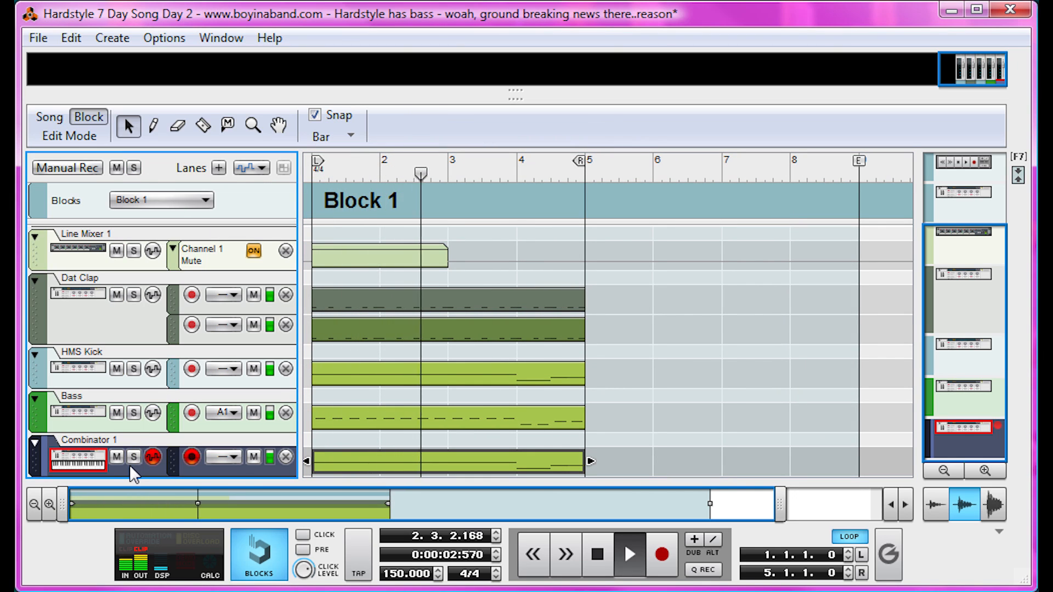
key("space")
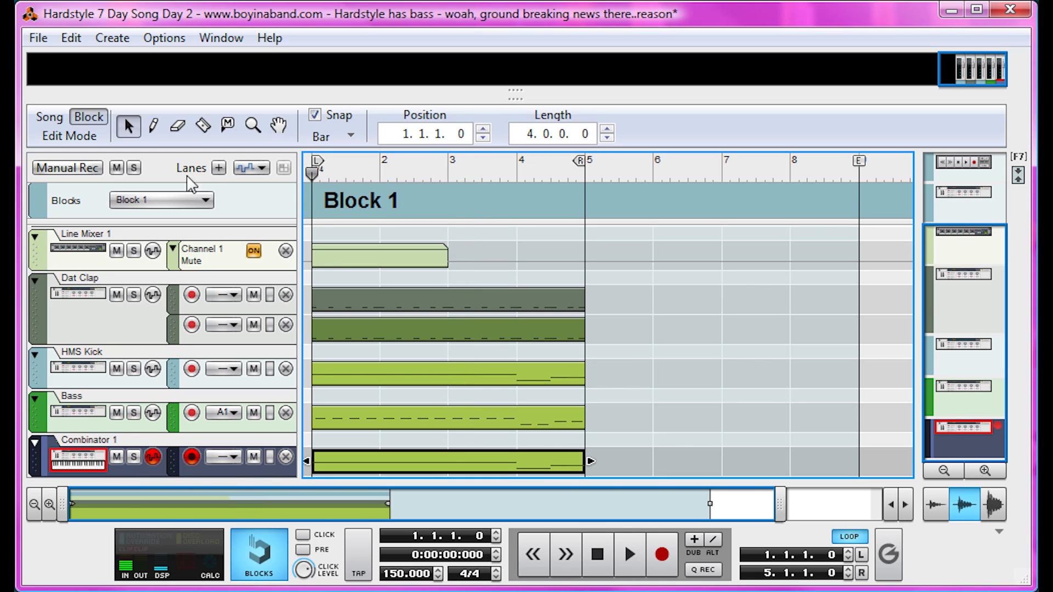
key("space")
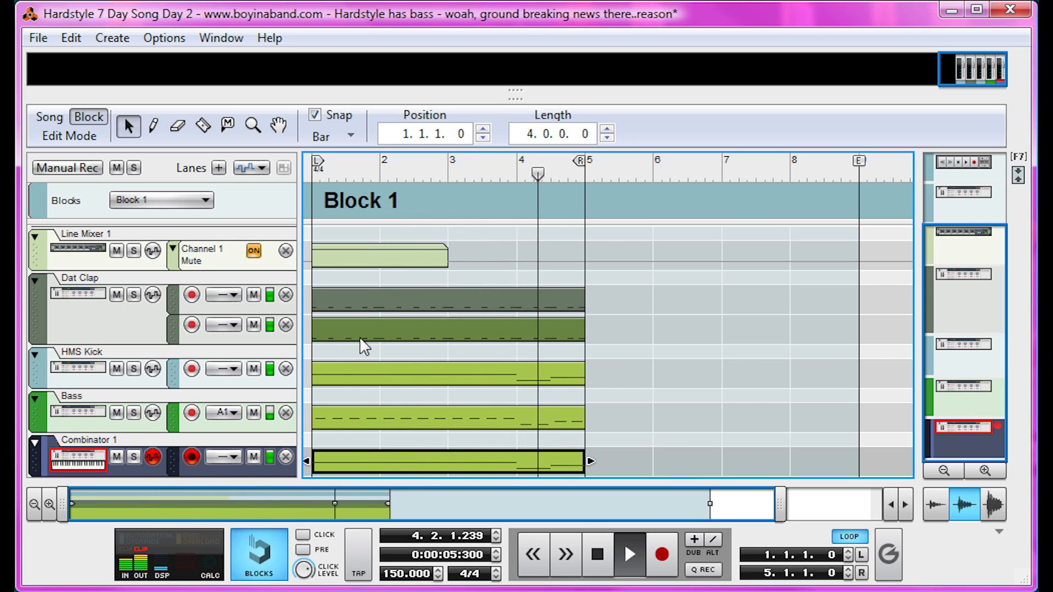
key("space")
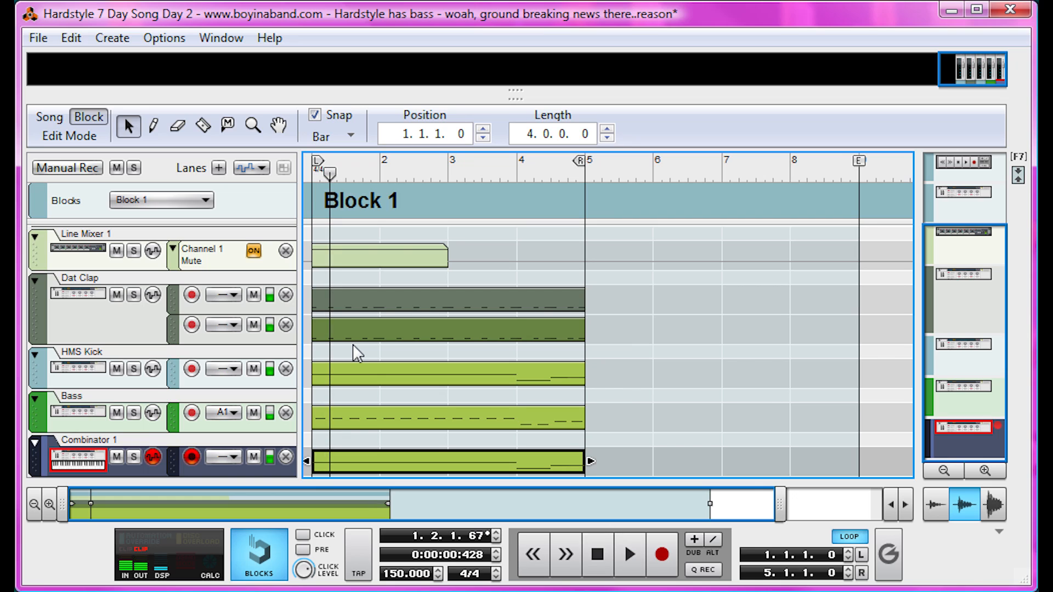